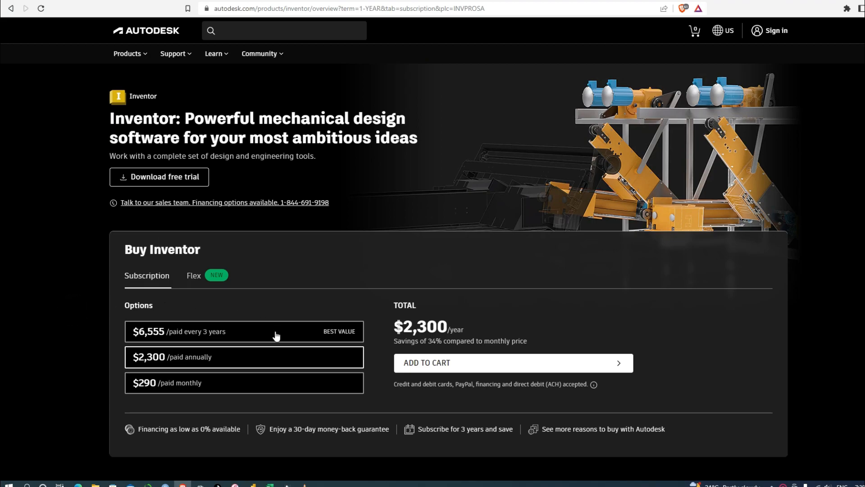
Show the price of the Inventor subscription paid every 3 years, and put the browser away to reach the desktop.
{"action": "left_click", "coordinate": [197, 335]}
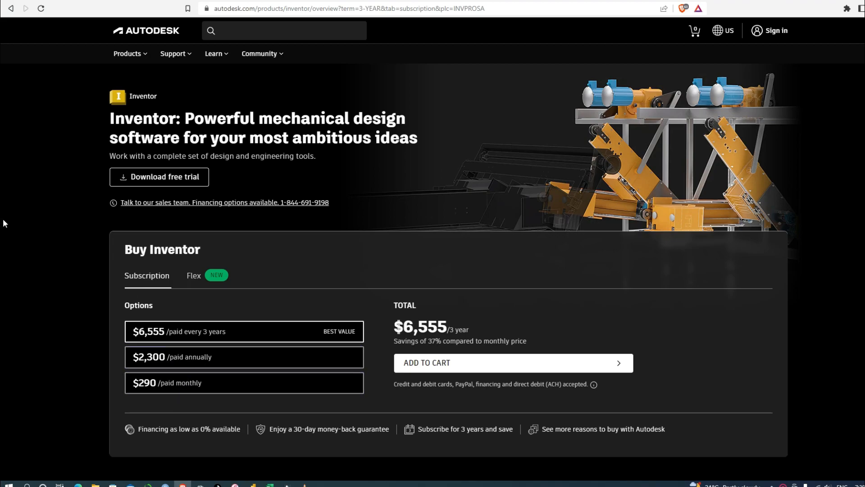
{"action": "left_click", "coordinate": [31, 183]}
{"action": "left_click", "coordinate": [817, 5]}
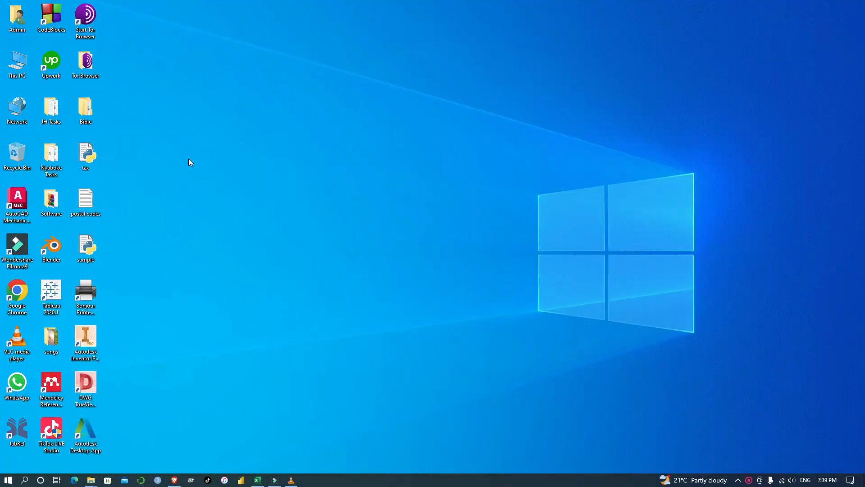
Start Autodesk Inventor Professional from the desktop and create a new part.
{"action": "double_click", "coordinate": [92, 345]}
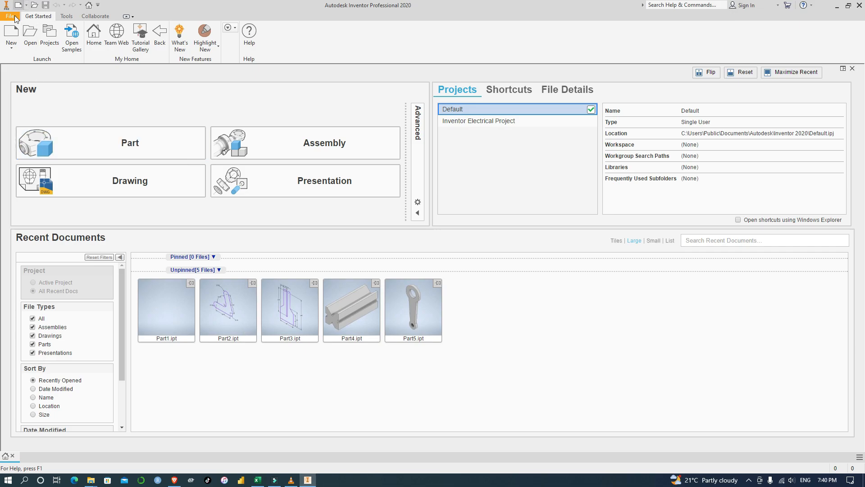
{"action": "left_click", "coordinate": [11, 47]}
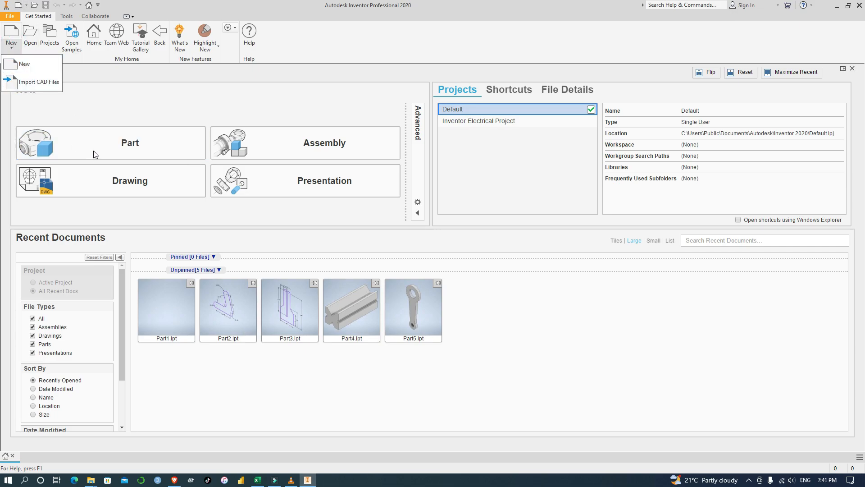
{"action": "left_click", "coordinate": [137, 97]}
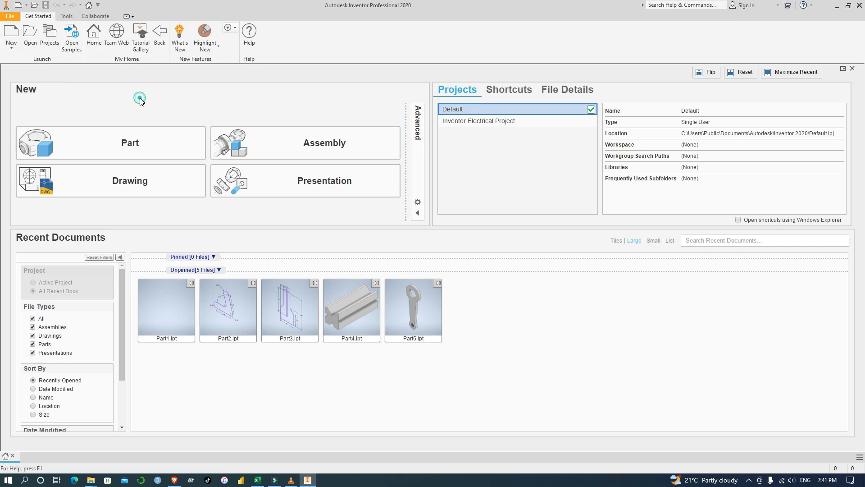
{"action": "left_click", "coordinate": [135, 143]}
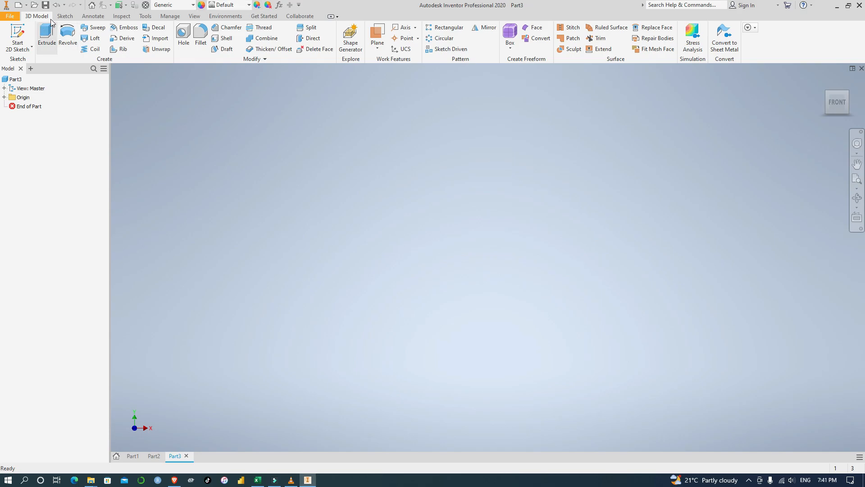
Examine the Sketch, Annotate, Inspect, Tools, Manage, View and Environments command sets, and return to the 3D Model commands and their sketch-start options.
{"action": "left_click", "coordinate": [69, 13]}
{"action": "left_click", "coordinate": [94, 17]}
{"action": "left_click", "coordinate": [118, 17]}
{"action": "left_click", "coordinate": [143, 16]}
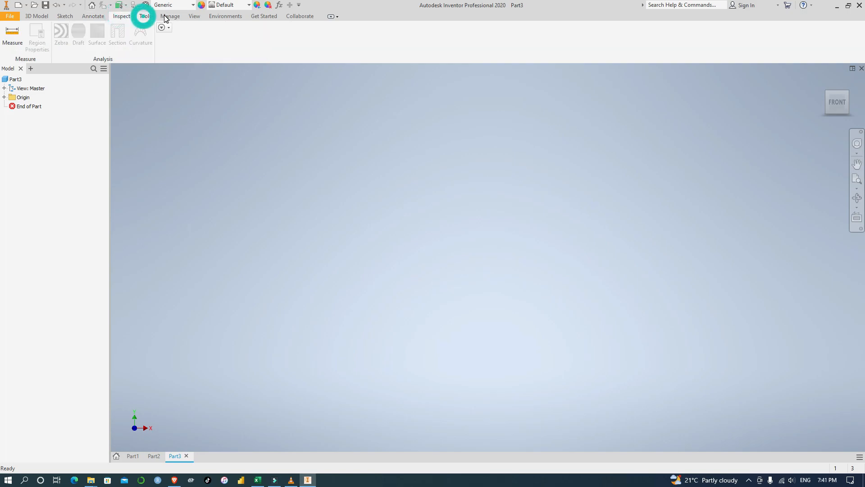
{"action": "left_click", "coordinate": [169, 16]}
{"action": "left_click", "coordinate": [194, 16]}
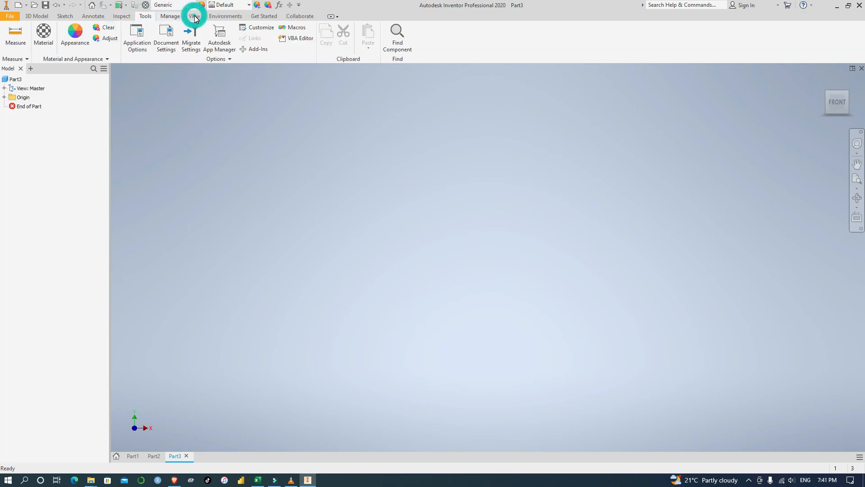
{"action": "left_click", "coordinate": [227, 17]}
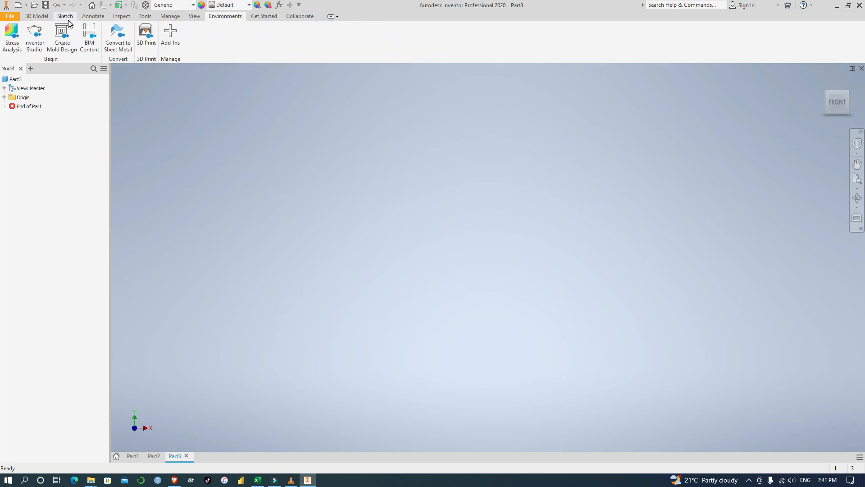
{"action": "left_click", "coordinate": [39, 19]}
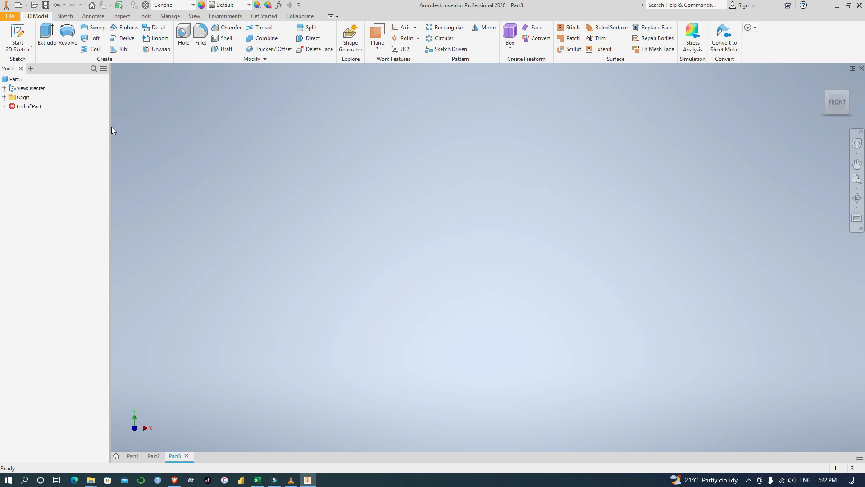
{"action": "left_click", "coordinate": [27, 51]}
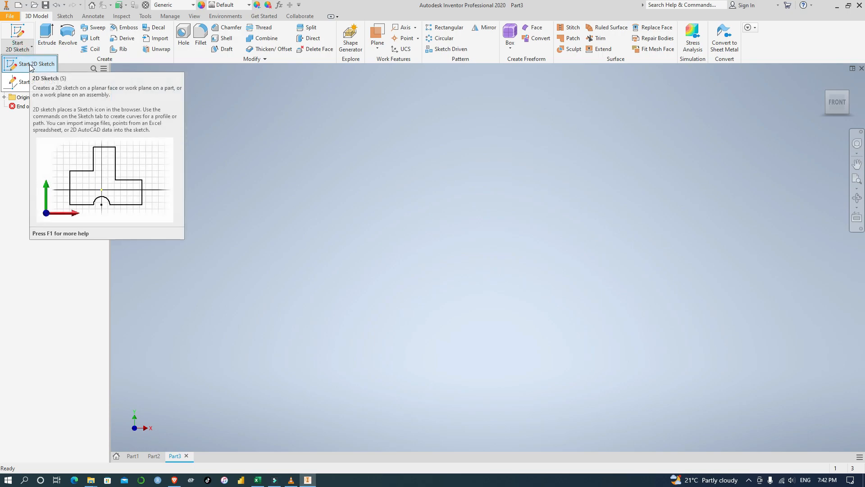
{"action": "left_click", "coordinate": [14, 165]}
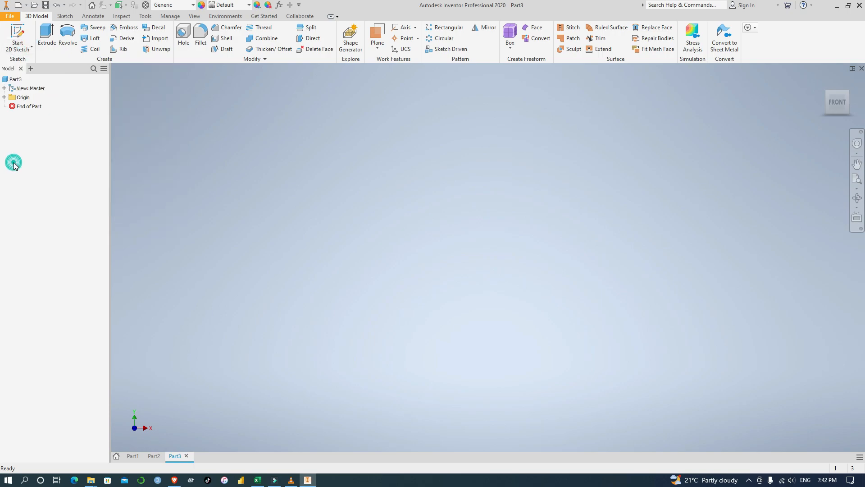
Create a new part file from the metric Standard (mm).ipt template.
{"action": "left_click", "coordinate": [10, 16]}
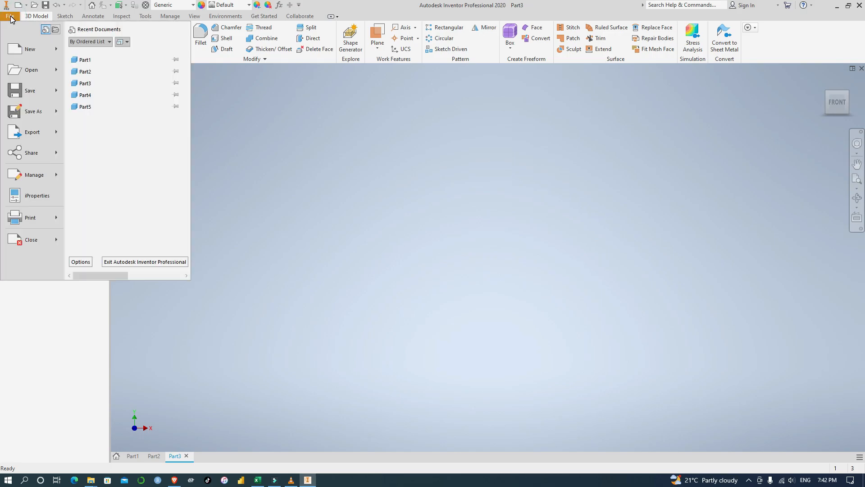
{"action": "left_click", "coordinate": [24, 50]}
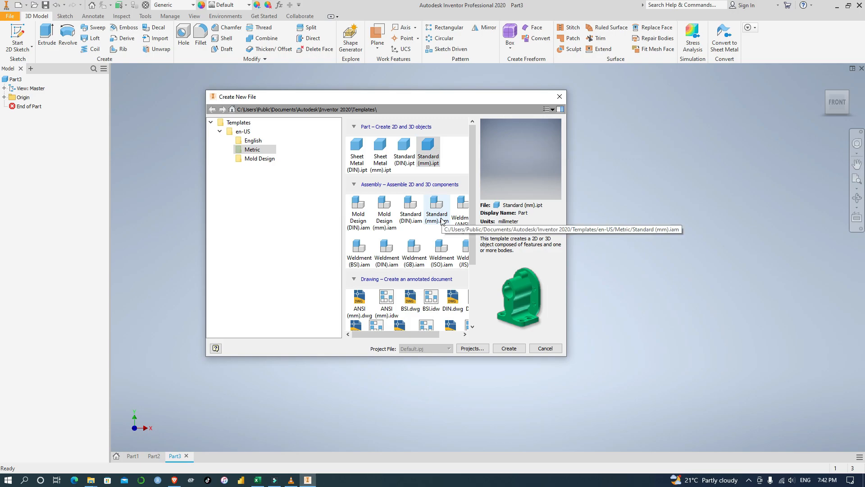
{"action": "left_click", "coordinate": [429, 154]}
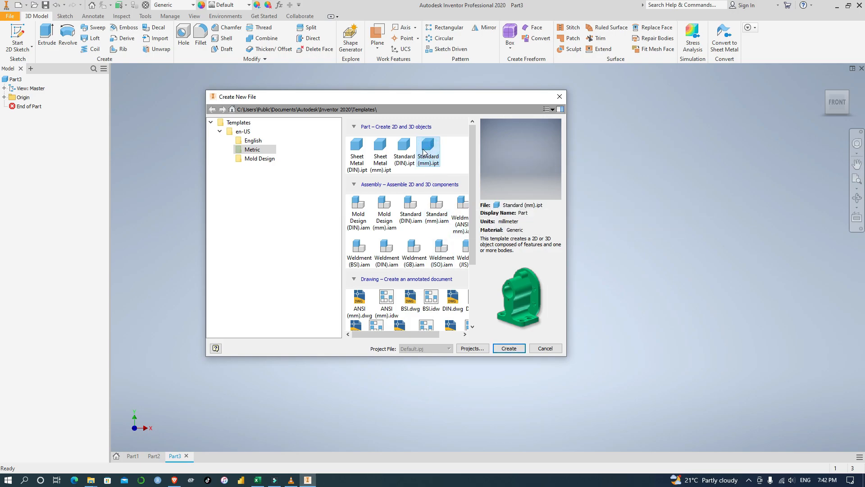
{"action": "left_click", "coordinate": [509, 348]}
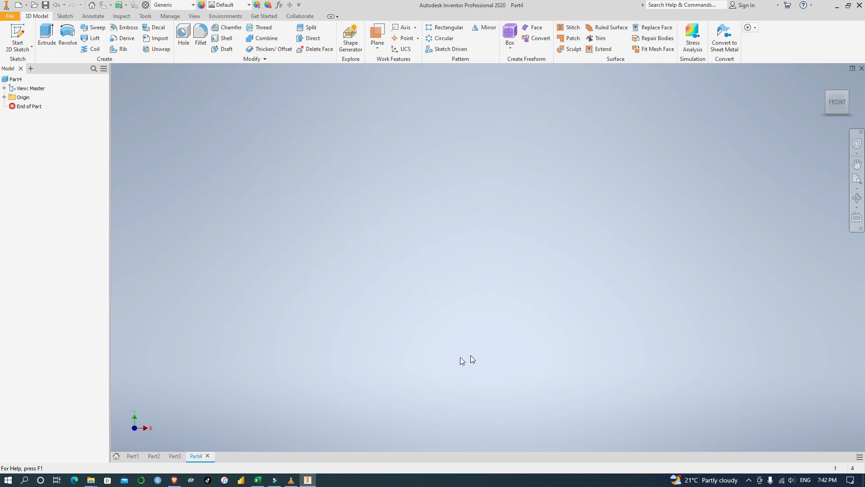
{"action": "left_click", "coordinate": [177, 456]}
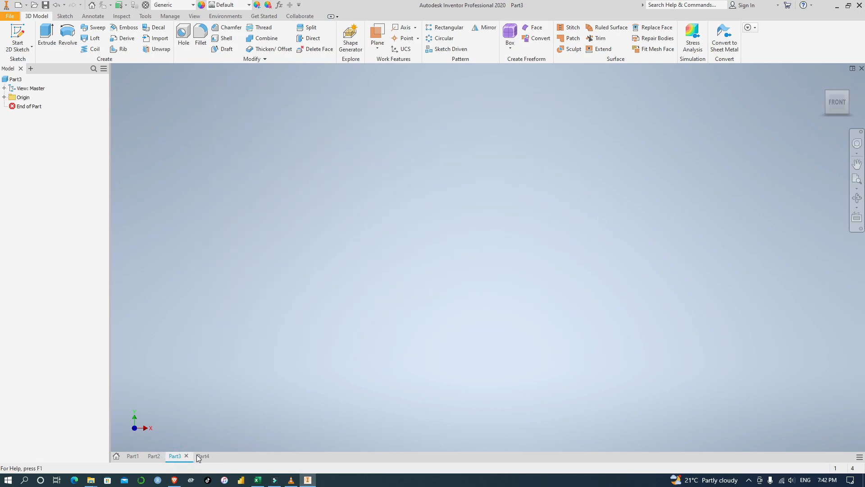
{"action": "left_click", "coordinate": [203, 456]}
{"action": "left_click", "coordinate": [134, 456]}
{"action": "left_click", "coordinate": [183, 456]}
{"action": "left_click", "coordinate": [202, 457]}
{"action": "left_click", "coordinate": [194, 456]}
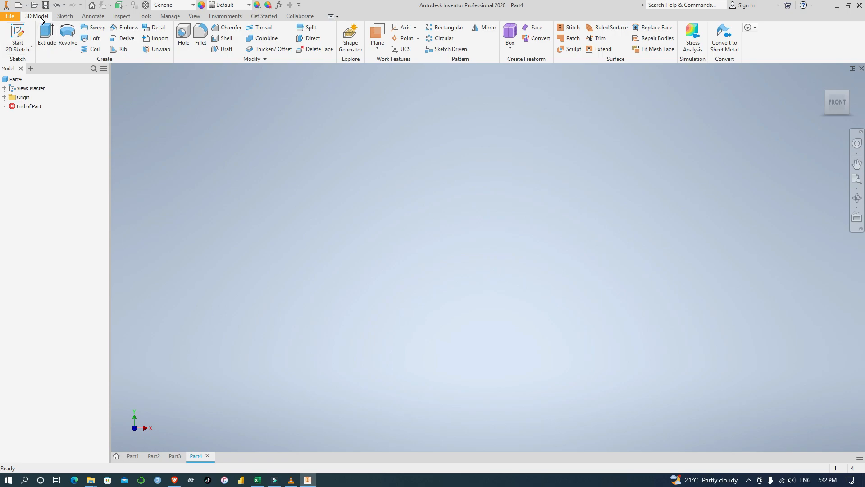
Start a 2D sketch on the front XY origin plane of Part4.
{"action": "left_click", "coordinate": [29, 48]}
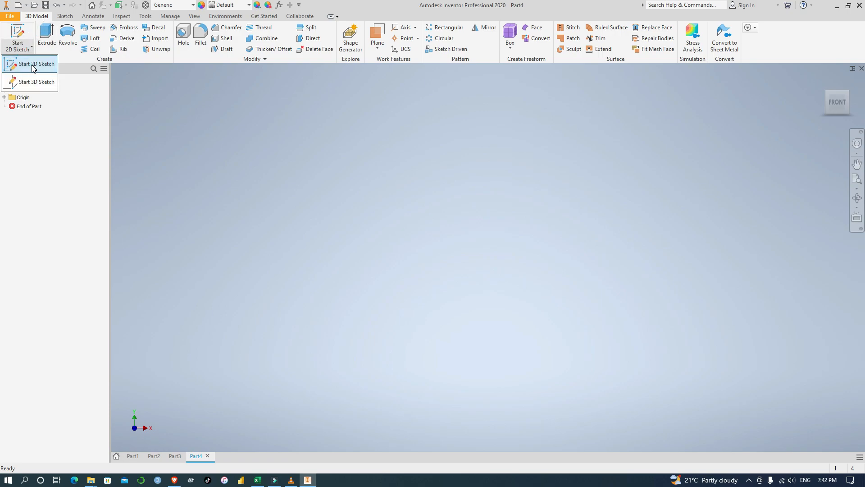
{"action": "left_click", "coordinate": [30, 63]}
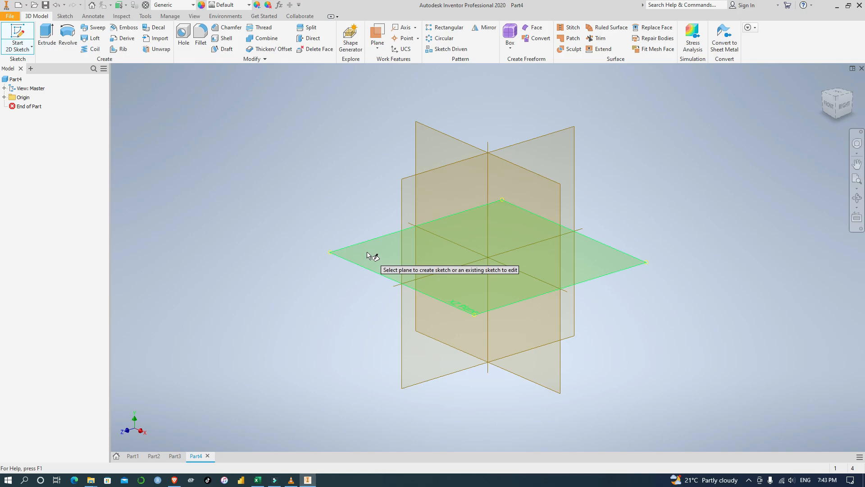
{"action": "left_click", "coordinate": [433, 147]}
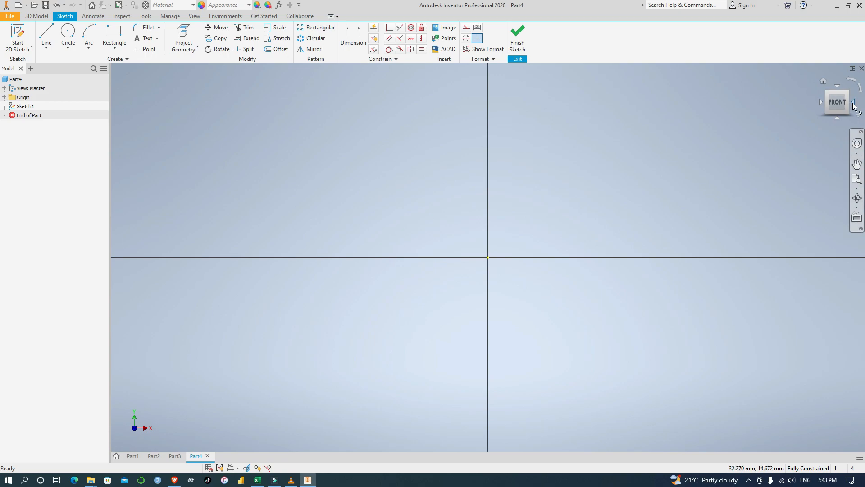
Examine the empty sketch from the right, back and other standard view directions, and return to the front view.
{"action": "left_click", "coordinate": [855, 104]}
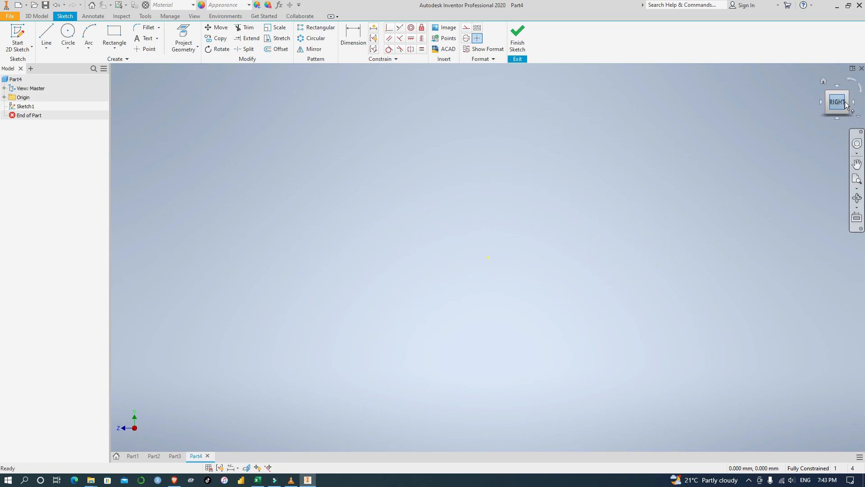
{"action": "left_click", "coordinate": [853, 104]}
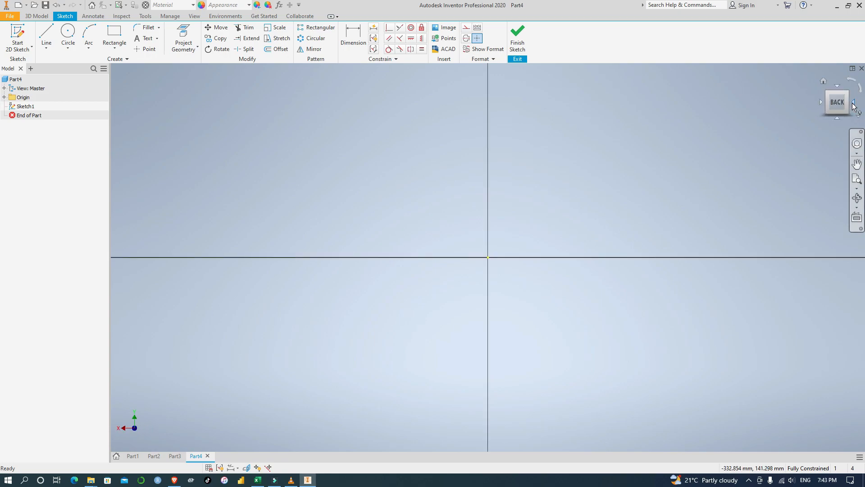
{"action": "left_click", "coordinate": [855, 103]}
{"action": "left_click", "coordinate": [854, 104]}
{"action": "left_click", "coordinate": [839, 85]}
{"action": "left_click", "coordinate": [839, 85]}
{"action": "left_click", "coordinate": [839, 85]}
{"action": "left_click", "coordinate": [863, 92]}
{"action": "left_click", "coordinate": [852, 82]}
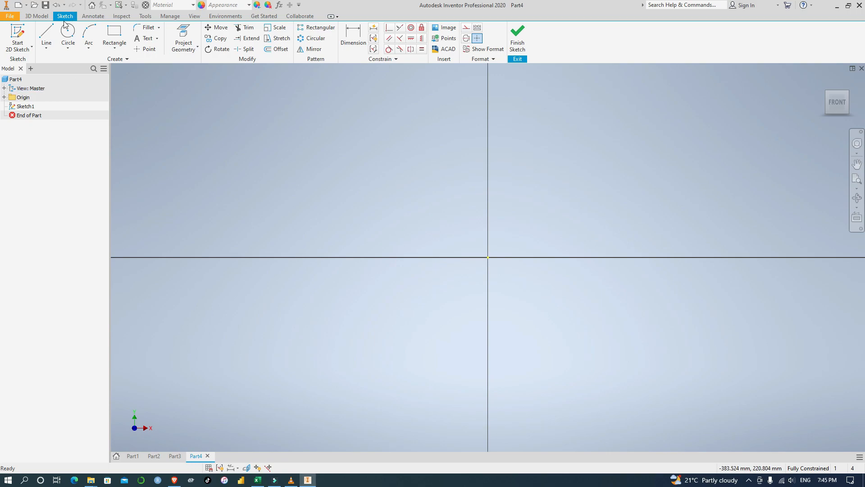
{"action": "left_click", "coordinate": [46, 32]}
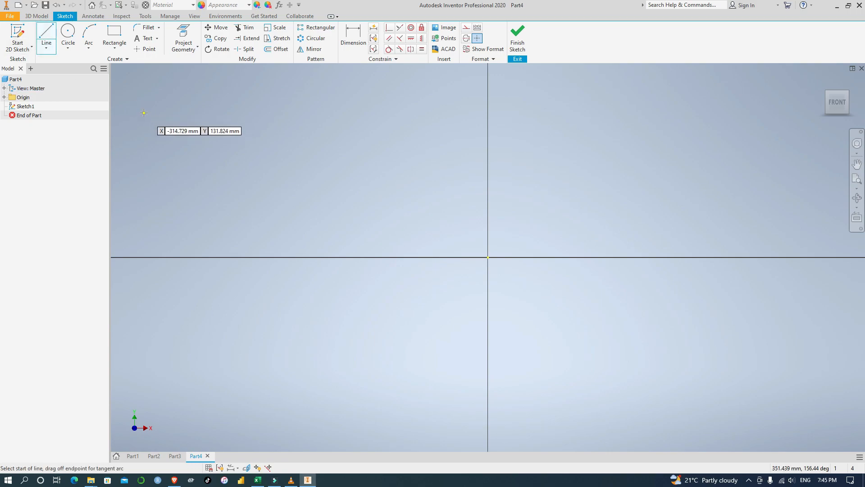
{"action": "left_click", "coordinate": [144, 110]}
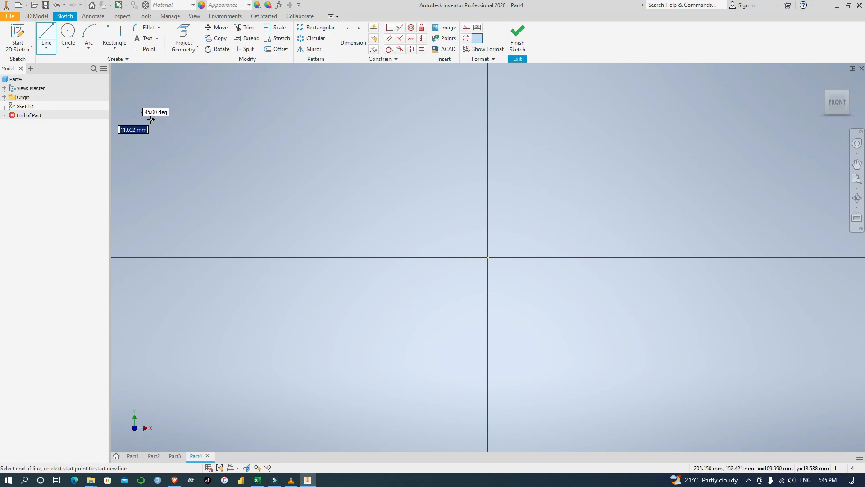
{"action": "key", "text": "Escape"}
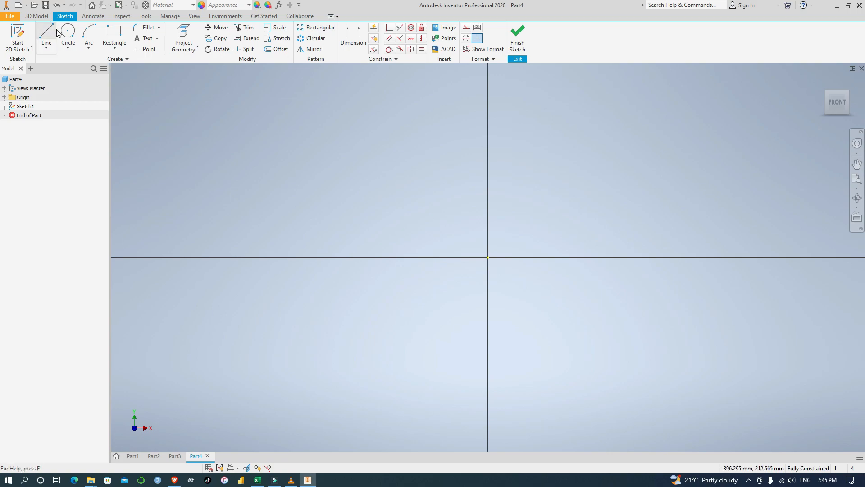
{"action": "left_click", "coordinate": [47, 32]}
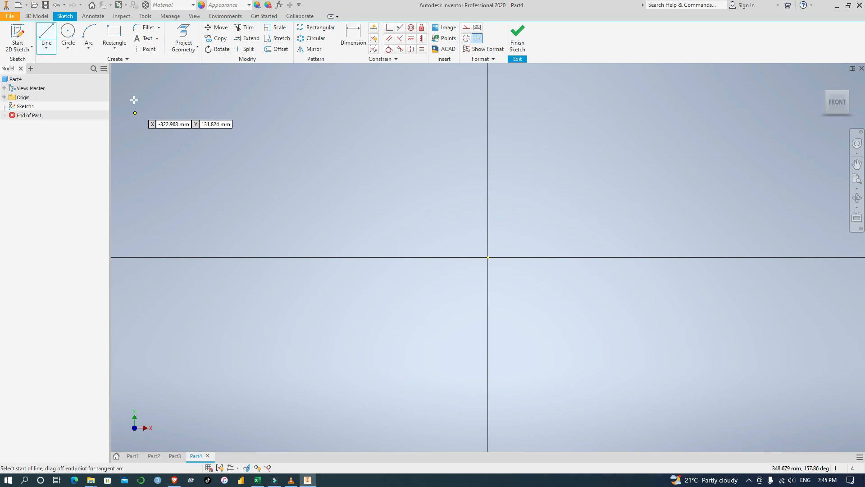
{"action": "key", "text": "Escape"}
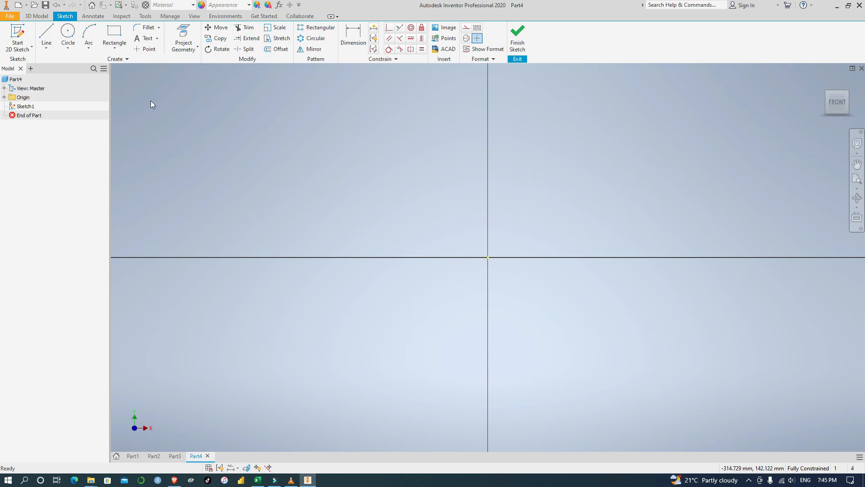
Draw a horizontal line 100 mm long in the upper-left quadrant of the sketch, above the horizontal axis.
{"action": "left_click", "coordinate": [46, 32]}
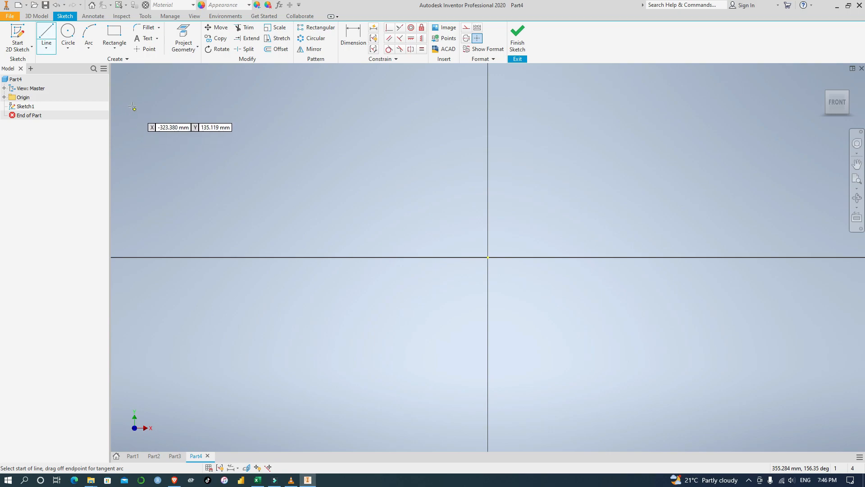
{"action": "left_click", "coordinate": [131, 130]}
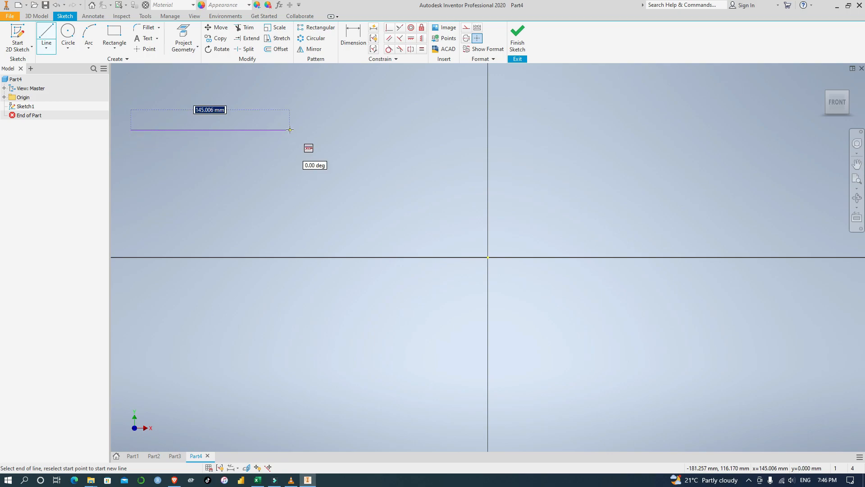
{"action": "type", "text": "100"}
{"action": "key", "text": "Return"}
{"action": "scroll", "coordinate": [290, 130], "scroll_direction": "down", "scroll_amount": 2}
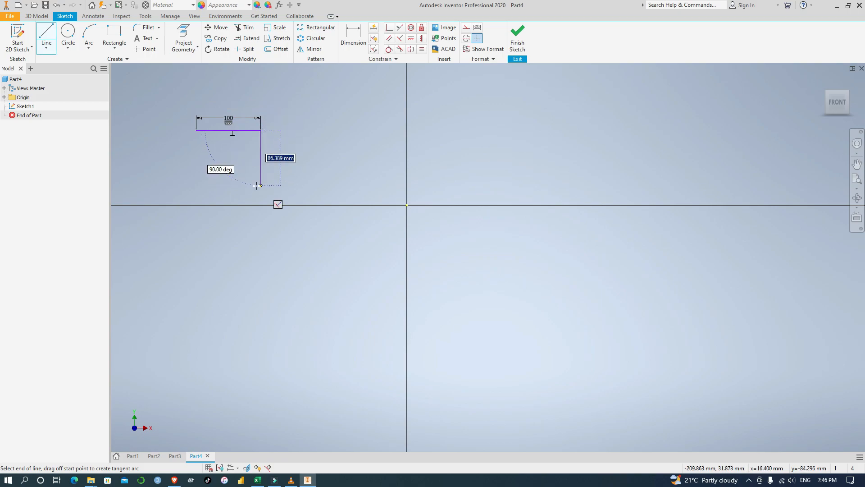
{"action": "key", "text": "Escape"}
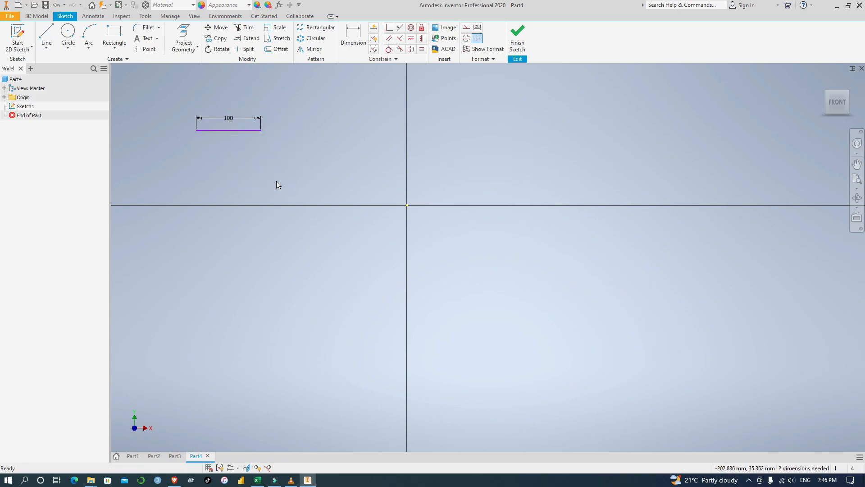
{"action": "scroll", "coordinate": [283, 137], "scroll_direction": "down", "scroll_amount": 5}
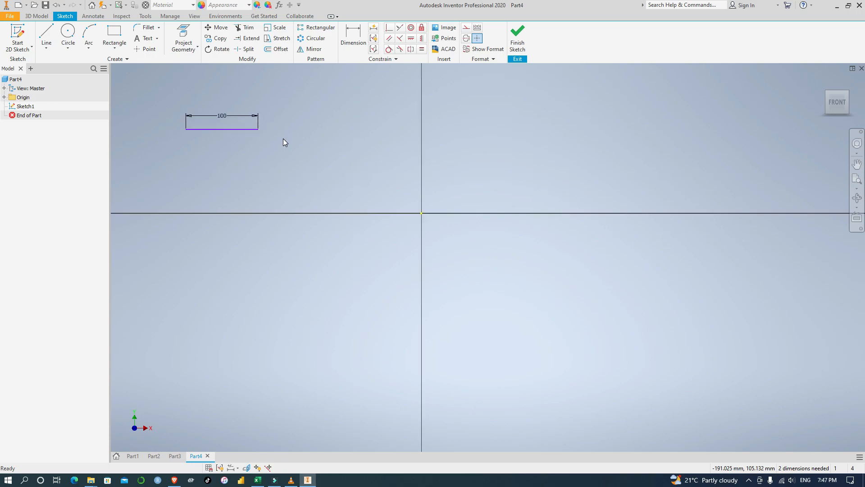
{"action": "scroll", "coordinate": [283, 139], "scroll_direction": "up", "scroll_amount": 3}
{"action": "scroll", "coordinate": [283, 139], "scroll_direction": "down", "scroll_amount": 3}
{"action": "scroll", "coordinate": [283, 138], "scroll_direction": "up", "scroll_amount": 6}
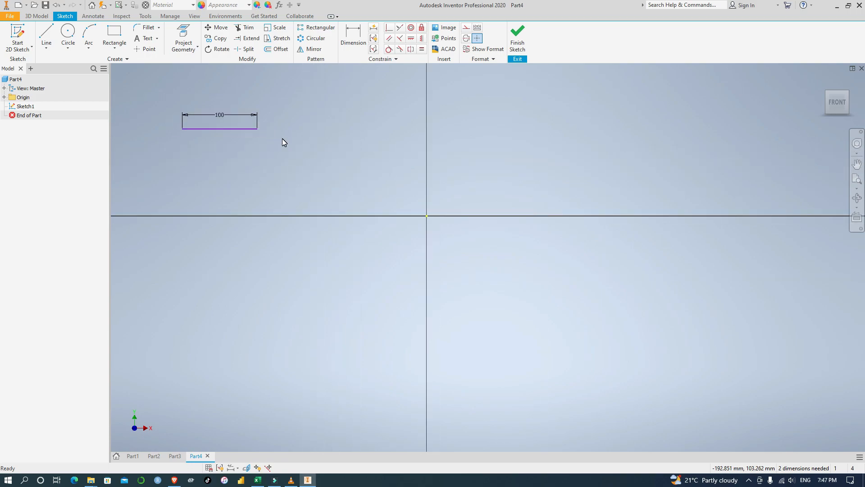
Examine the 100 mm line at several magnifications and from shifted view positions within the front sketch.
{"action": "scroll", "coordinate": [283, 139], "scroll_direction": "down", "scroll_amount": 2}
{"action": "scroll", "coordinate": [283, 140], "scroll_direction": "up", "scroll_amount": 4}
{"action": "scroll", "coordinate": [283, 142], "scroll_direction": "up", "scroll_amount": 4}
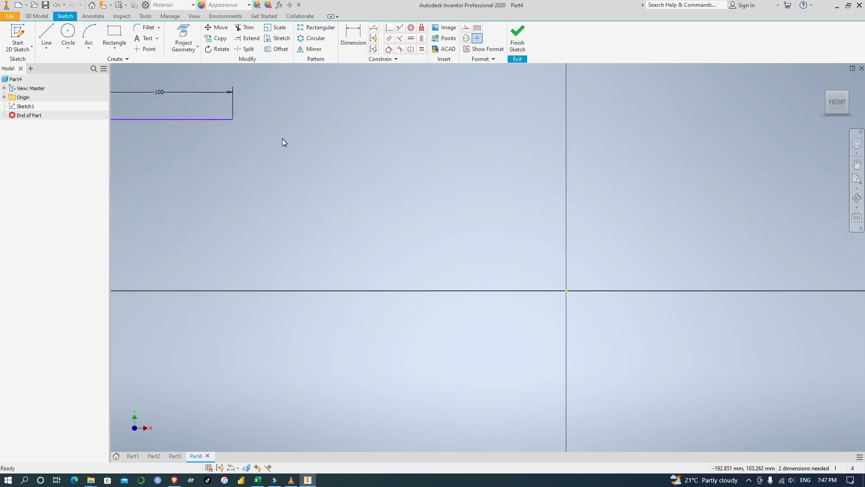
{"action": "scroll", "coordinate": [283, 142], "scroll_direction": "down", "scroll_amount": 2}
{"action": "scroll", "coordinate": [282, 139], "scroll_direction": "down", "scroll_amount": 2}
{"action": "mouse_move", "coordinate": [211, 161]}
{"action": "middle_mouse_down"}
{"action": "mouse_move", "coordinate": [361, 265]}
{"action": "mouse_move", "coordinate": [282, 246]}
{"action": "mouse_move", "coordinate": [268, 257]}
{"action": "mouse_move", "coordinate": [313, 249]}
{"action": "mouse_move", "coordinate": [304, 248]}
{"action": "middle_mouse_up"}
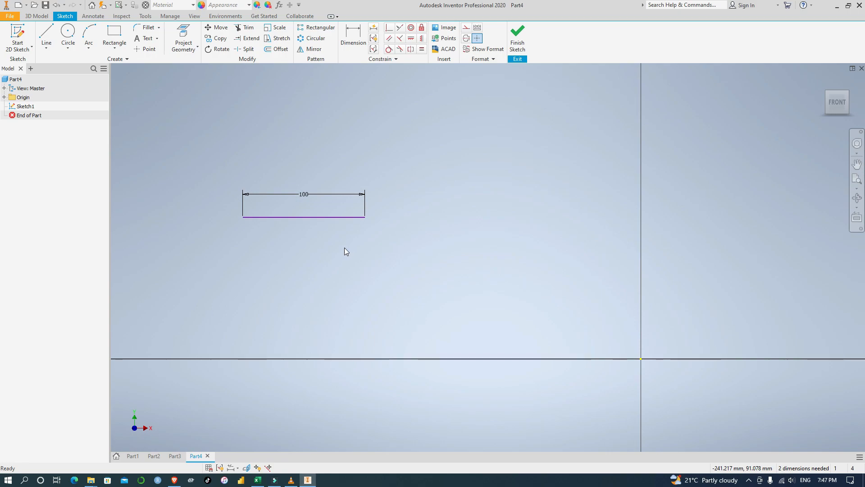
{"action": "scroll", "coordinate": [337, 244], "scroll_direction": "down", "scroll_amount": 4}
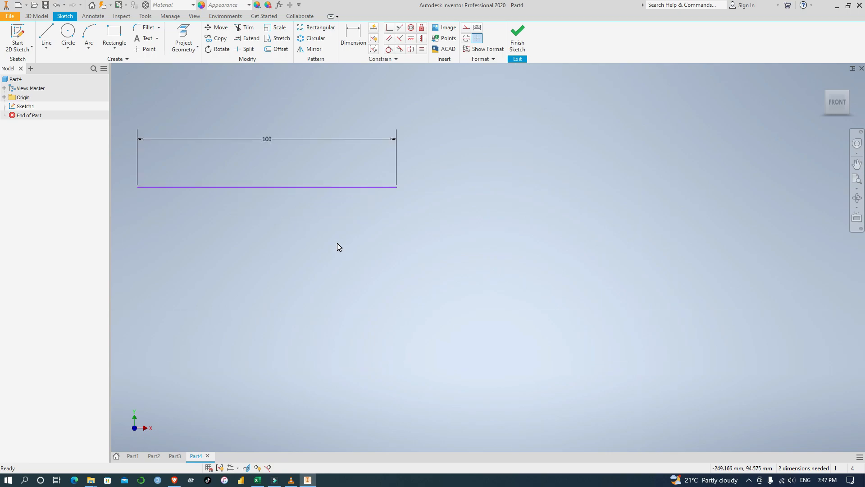
{"action": "mouse_move", "coordinate": [337, 243]}
{"action": "middle_mouse_down"}
{"action": "mouse_move", "coordinate": [365, 258]}
{"action": "mouse_move", "coordinate": [317, 252]}
{"action": "mouse_move", "coordinate": [429, 267]}
{"action": "mouse_move", "coordinate": [399, 246]}
{"action": "middle_mouse_up"}
{"action": "key", "text": "Escape"}
{"action": "scroll", "coordinate": [401, 245], "scroll_direction": "down", "scroll_amount": 4}
{"action": "scroll", "coordinate": [401, 245], "scroll_direction": "up", "scroll_amount": 6}
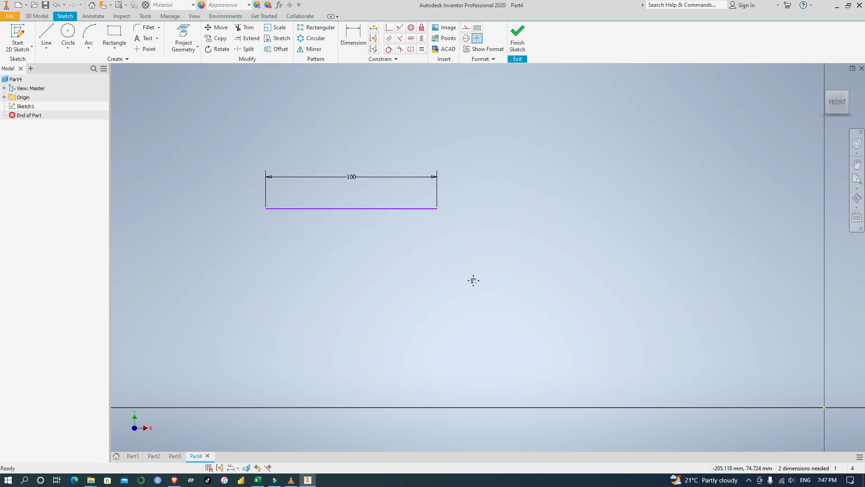
{"action": "middle_click_drag", "start_coordinate": [473, 281], "coordinate": [417, 242]}
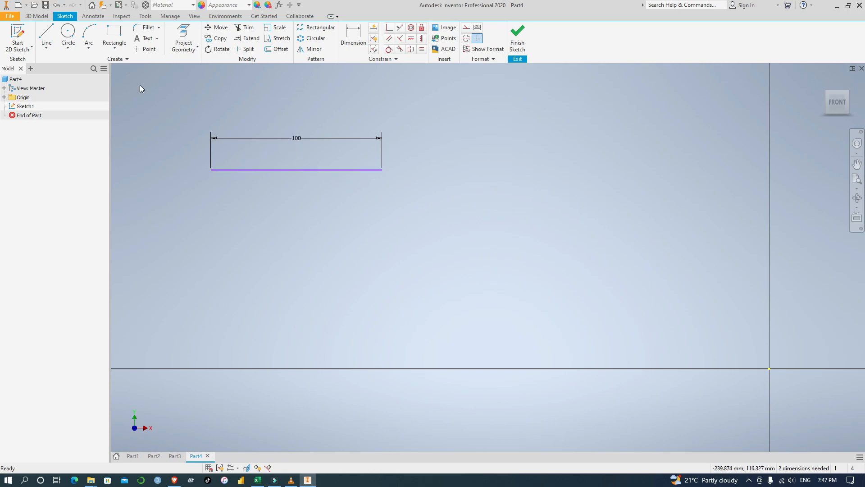
Draw a second line 100 mm long at 30 degrees to the horizontal, below the existing horizontal line.
{"action": "left_click", "coordinate": [45, 34]}
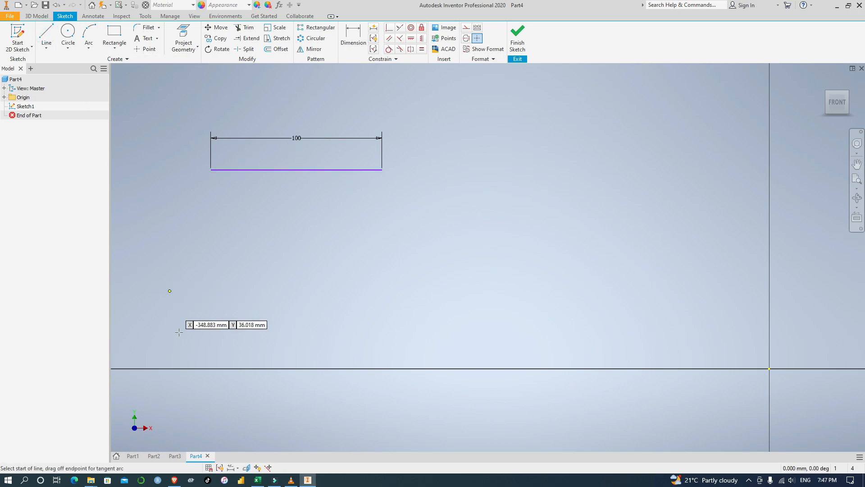
{"action": "left_click", "coordinate": [206, 328]}
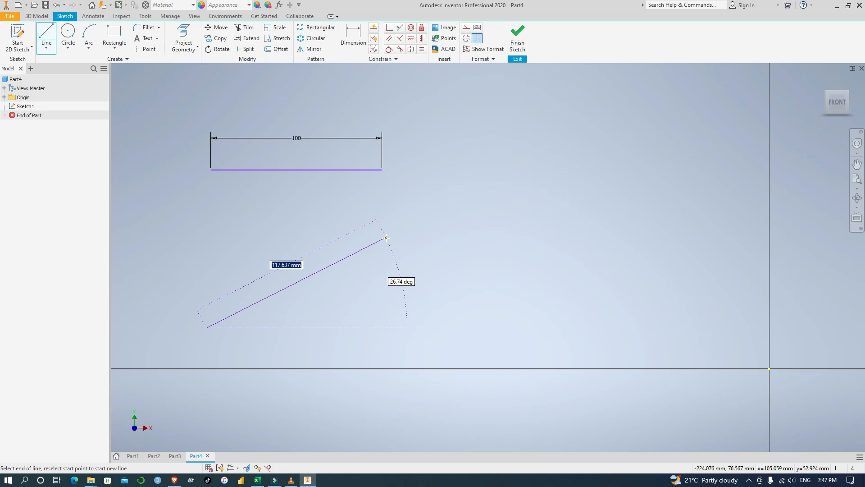
{"action": "type", "text": "100"}
{"action": "key", "text": "Tab"}
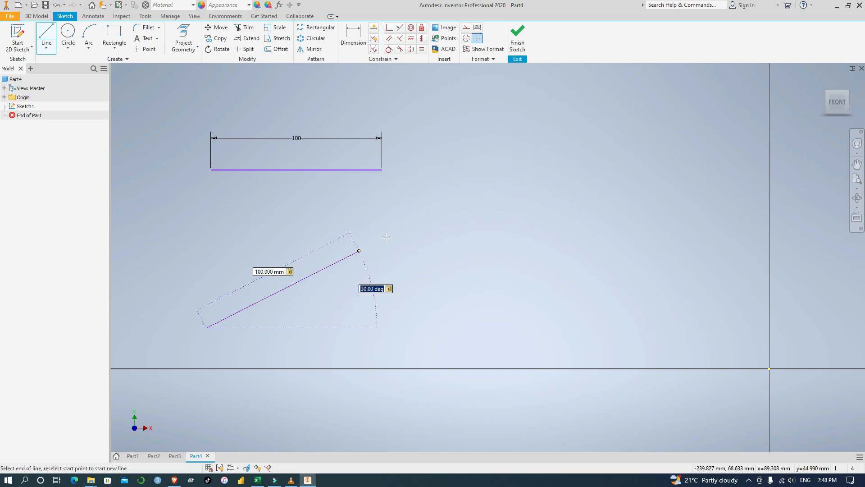
{"action": "key", "text": "Return"}
{"action": "key", "text": "Escape"}
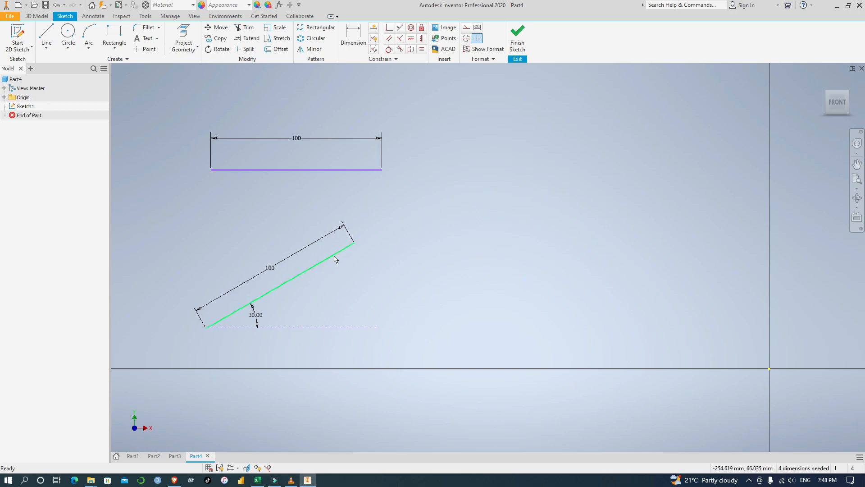
Try to apply a horizontal constraint to the inclined line while its 30-degree angle dimension is in place.
{"action": "left_click", "coordinate": [411, 40]}
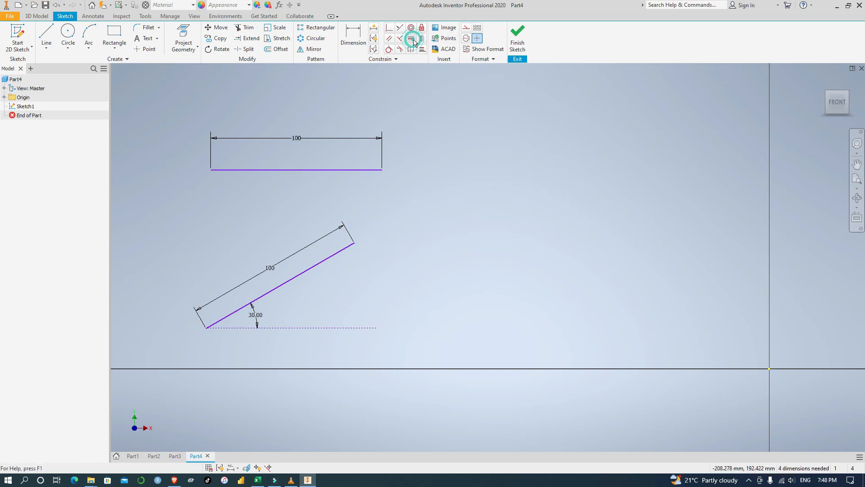
{"action": "left_click", "coordinate": [307, 272]}
{"action": "left_click", "coordinate": [198, 84]}
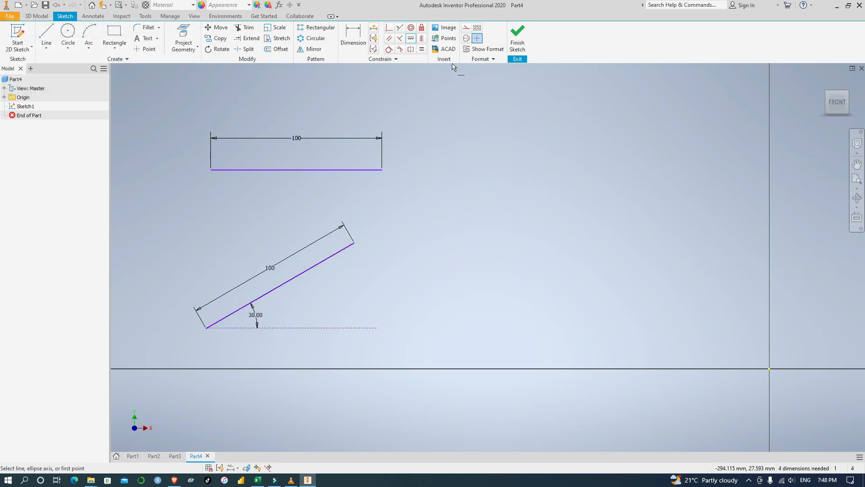
Delete the inclined line's 30-degree angle dimension and the dotted horizontal reference line beneath it.
{"action": "double_click", "coordinate": [256, 316]}
{"action": "double_click", "coordinate": [255, 313]}
{"action": "key", "text": "Escape"}
{"action": "double_click", "coordinate": [255, 315]}
{"action": "key", "text": "Delete"}
{"action": "left_click", "coordinate": [310, 328]}
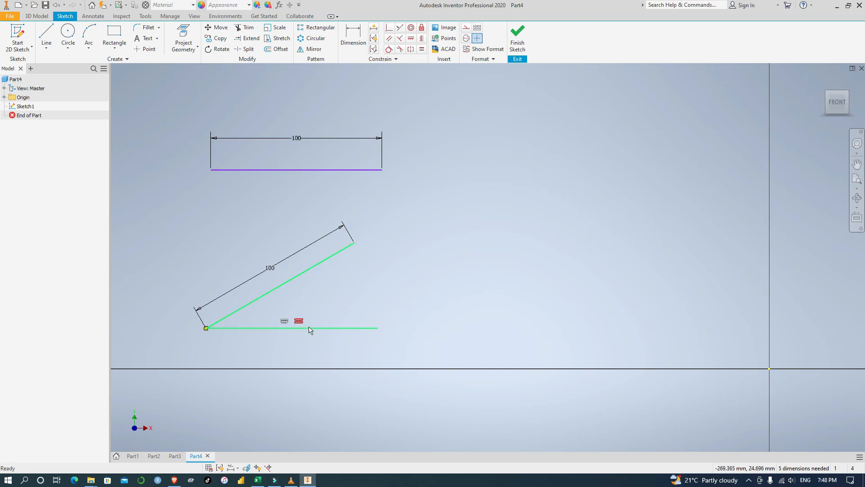
{"action": "left_click", "coordinate": [285, 340]}
{"action": "left_click", "coordinate": [299, 328]}
{"action": "key", "text": "Delete"}
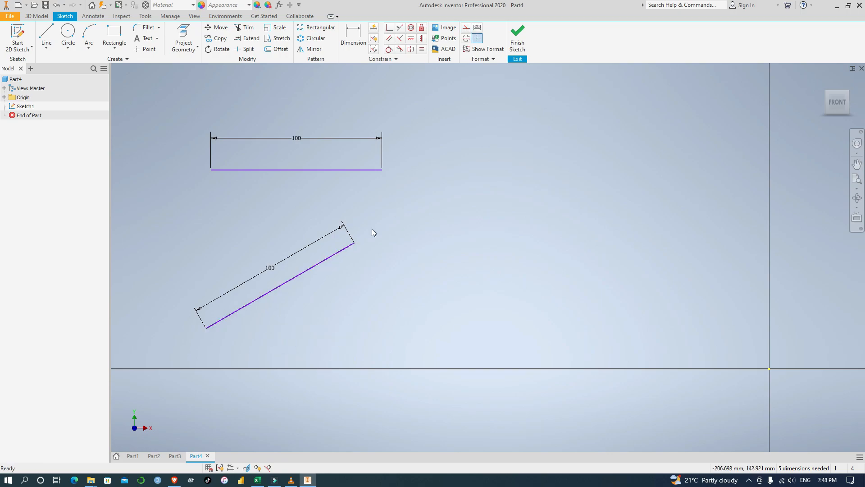
Apply a horizontal constraint to the inclined 100 mm line, and delete that lower line from the sketch.
{"action": "left_click", "coordinate": [411, 39]}
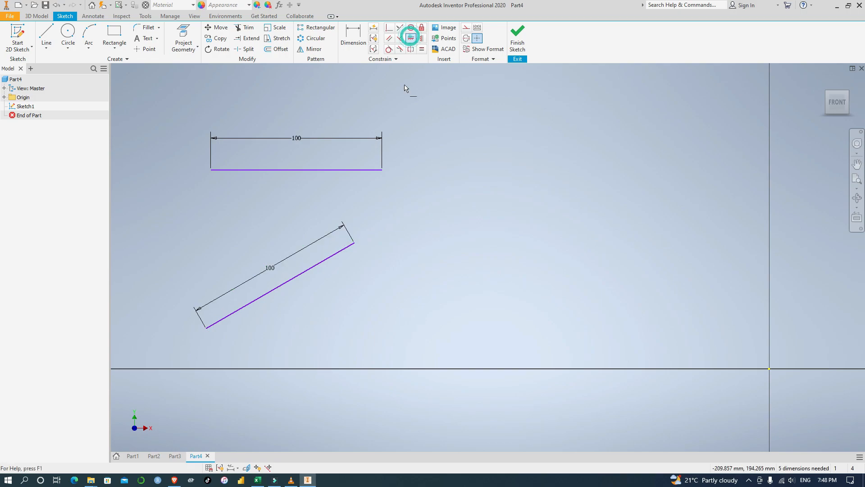
{"action": "left_click", "coordinate": [329, 261]}
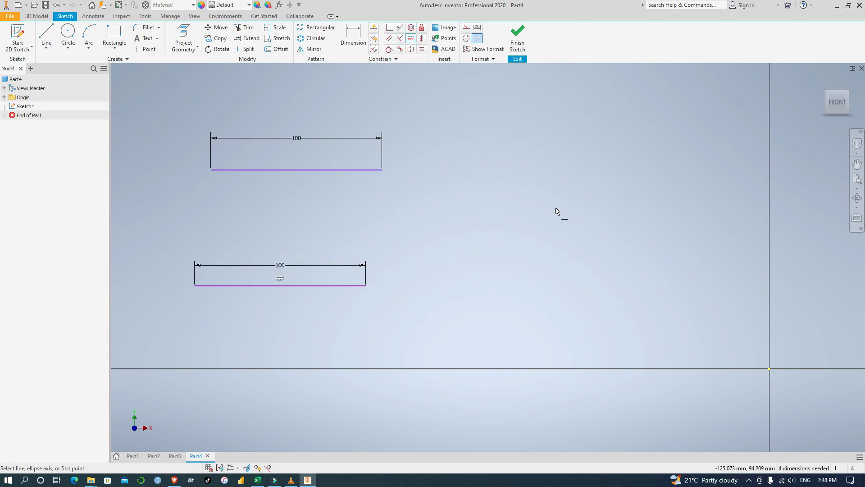
{"action": "key", "text": "Escape"}
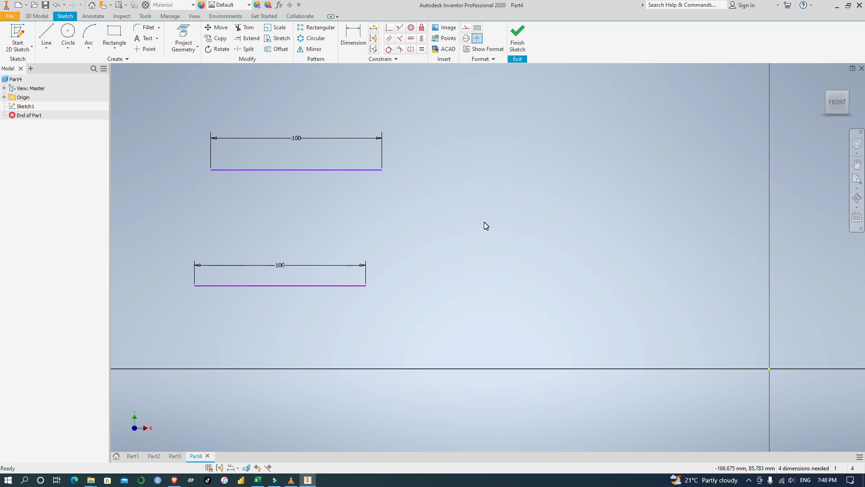
{"action": "left_click", "coordinate": [359, 286]}
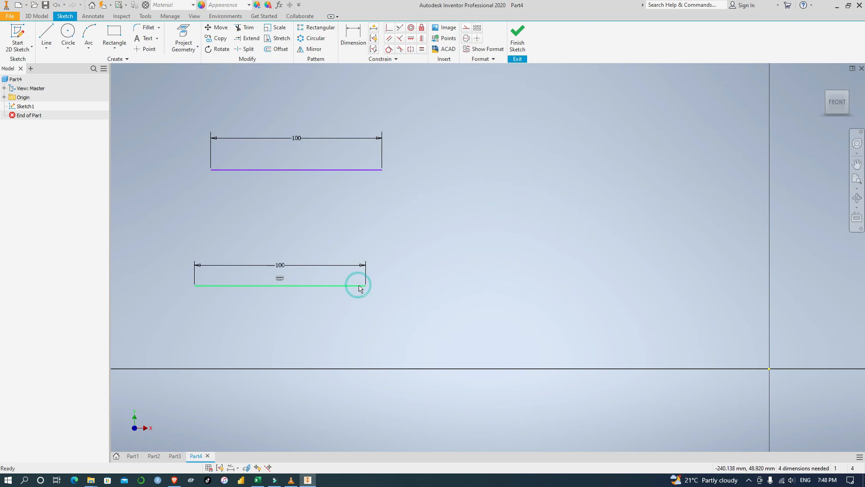
{"action": "key", "text": "Delete"}
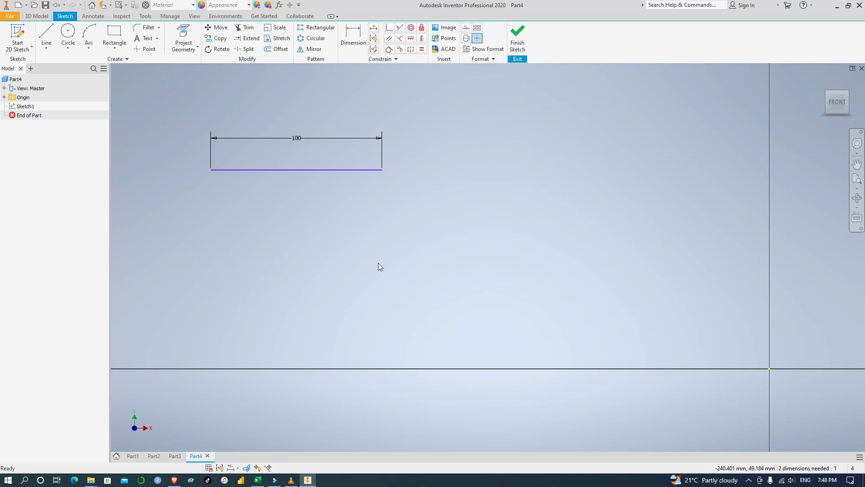
Draw a closed, self-crossing control vertex spline that winds below the 100 mm line toward the vertical axis and back to its start point.
{"action": "left_click", "coordinate": [46, 49]}
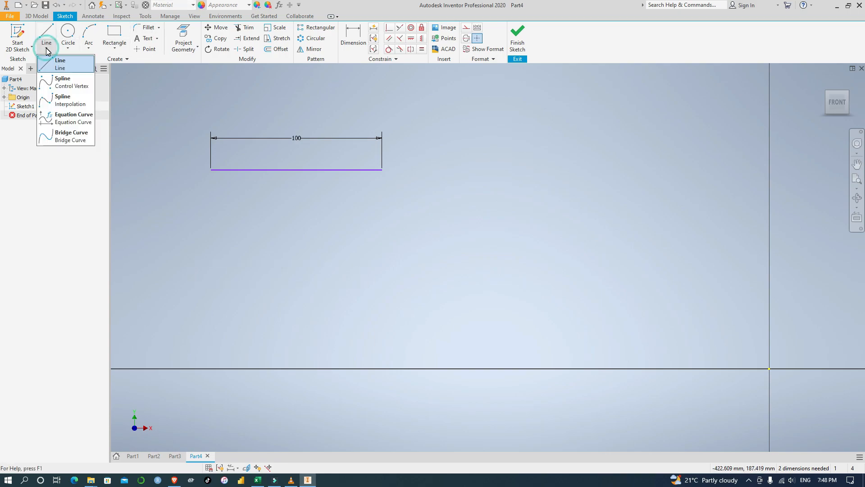
{"action": "left_click", "coordinate": [70, 85]}
{"action": "left_click", "coordinate": [199, 260]}
{"action": "left_click", "coordinate": [218, 331]}
{"action": "left_click", "coordinate": [308, 292]}
{"action": "left_click", "coordinate": [293, 239]}
{"action": "left_click", "coordinate": [341, 200]}
{"action": "left_click", "coordinate": [422, 235]}
{"action": "left_click", "coordinate": [423, 284]}
{"action": "left_click", "coordinate": [447, 321]}
{"action": "left_click", "coordinate": [537, 328]}
{"action": "left_click", "coordinate": [549, 299]}
{"action": "left_click", "coordinate": [547, 233]}
{"action": "left_click", "coordinate": [592, 198]}
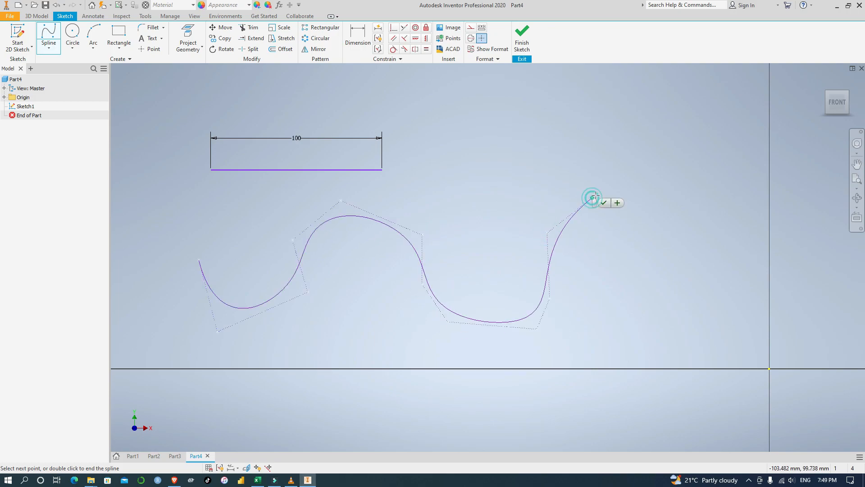
{"action": "left_click", "coordinate": [649, 225]}
{"action": "left_click", "coordinate": [674, 330]}
{"action": "left_click", "coordinate": [760, 313]}
{"action": "left_click", "coordinate": [750, 237]}
{"action": "left_click", "coordinate": [726, 184]}
{"action": "left_click", "coordinate": [648, 173]}
{"action": "left_click", "coordinate": [603, 177]}
{"action": "left_click", "coordinate": [486, 199]}
{"action": "left_click", "coordinate": [523, 268]}
{"action": "left_click", "coordinate": [419, 271]}
{"action": "left_click", "coordinate": [425, 233]}
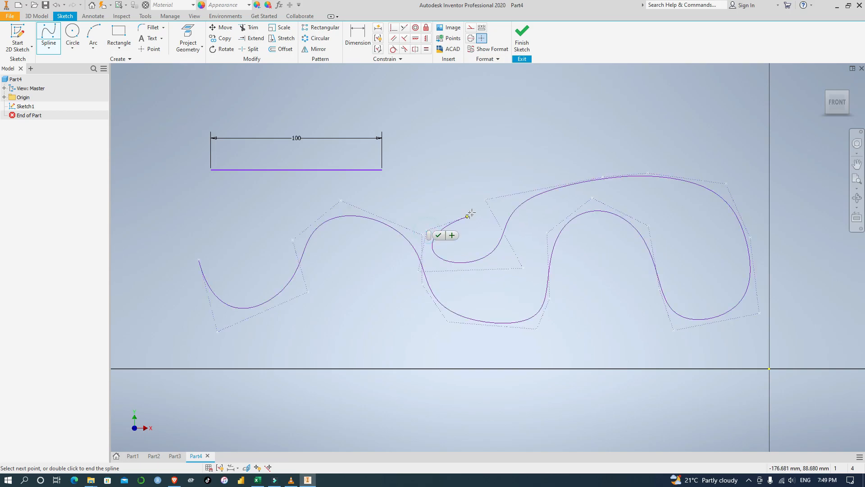
{"action": "left_click", "coordinate": [467, 230]}
{"action": "left_click", "coordinate": [482, 299]}
{"action": "double_click", "coordinate": [448, 355]}
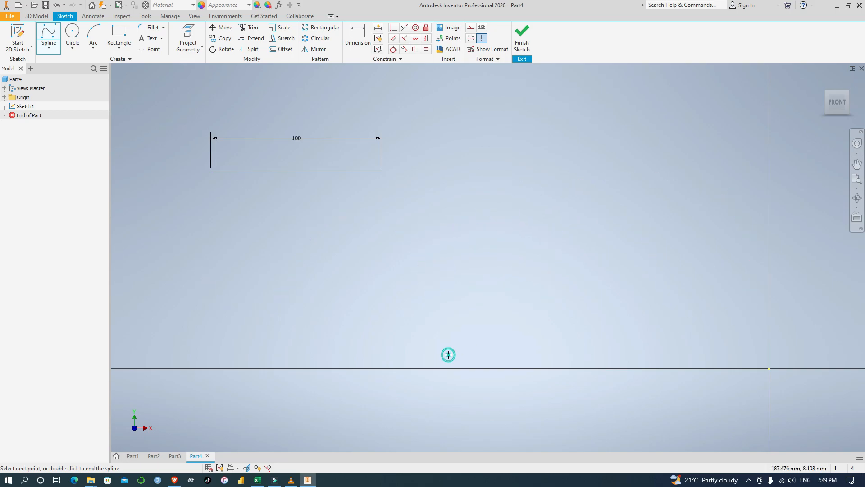
{"action": "left_click", "coordinate": [346, 319]}
{"action": "left_click", "coordinate": [337, 269]}
{"action": "left_click", "coordinate": [273, 173]}
{"action": "left_click", "coordinate": [220, 191]}
{"action": "left_click", "coordinate": [200, 260]}
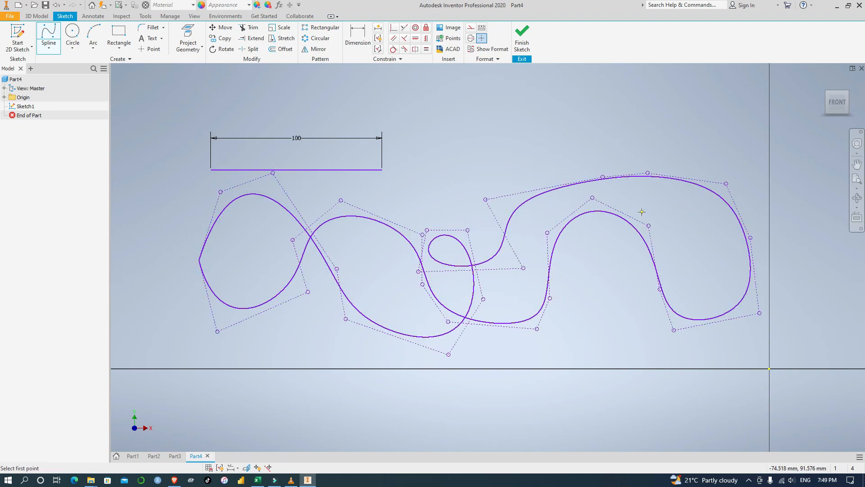
{"action": "key", "text": "Escape"}
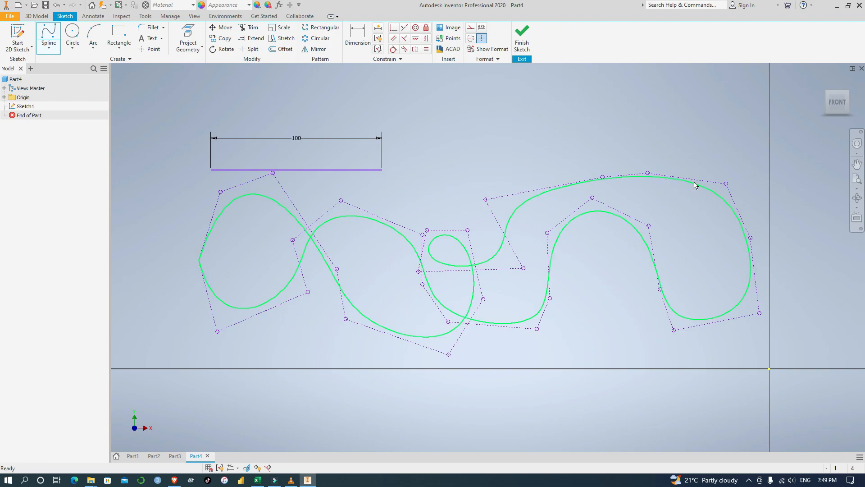
Delete the closed control vertex spline from the sketch.
{"action": "left_click", "coordinate": [714, 197]}
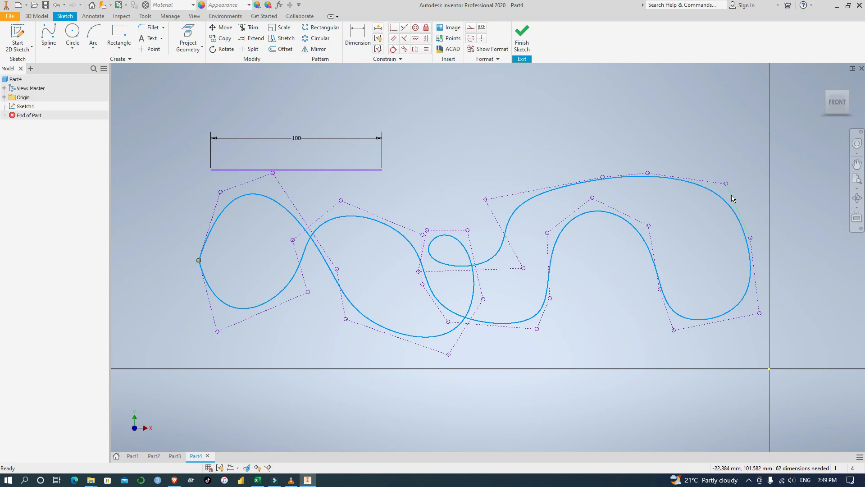
{"action": "key", "text": "Delete"}
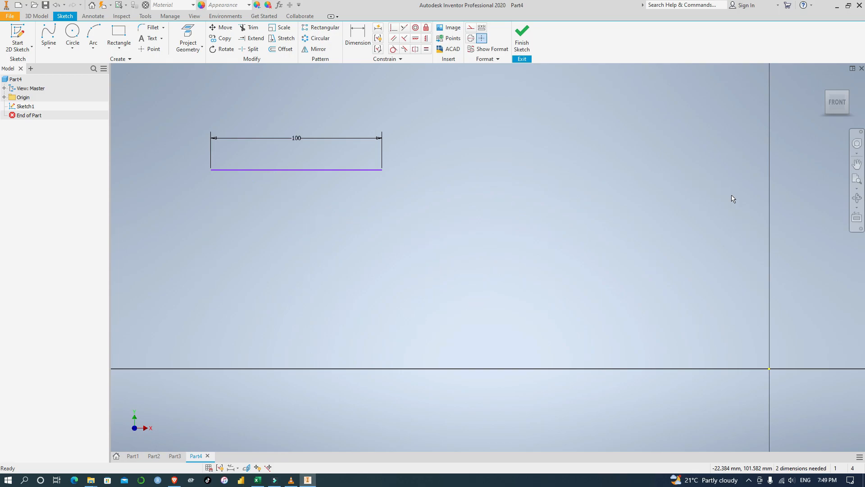
{"action": "left_click", "coordinate": [49, 47]}
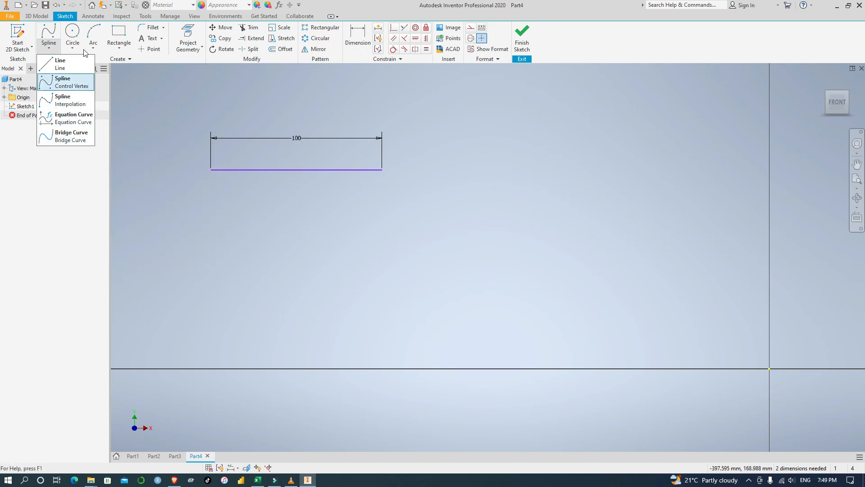
{"action": "left_click", "coordinate": [184, 201]}
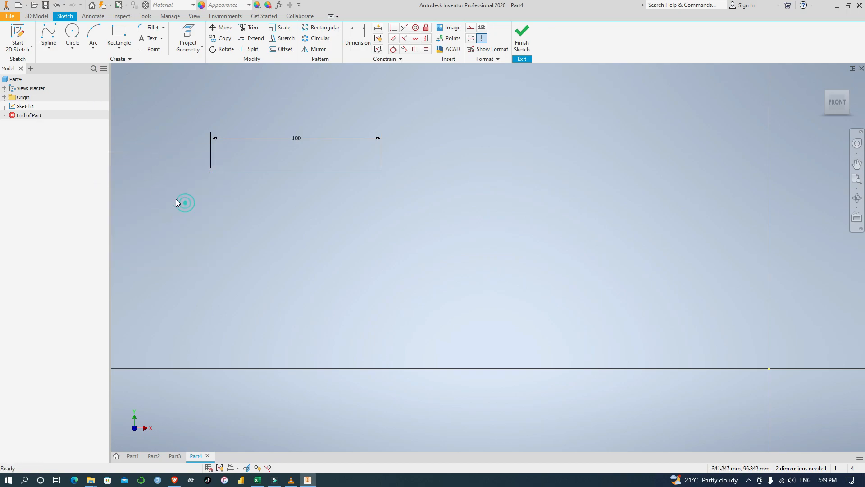
Draw two concentric center-point circles below the 100 mm line and a separate circle to their upper right.
{"action": "left_click", "coordinate": [73, 33]}
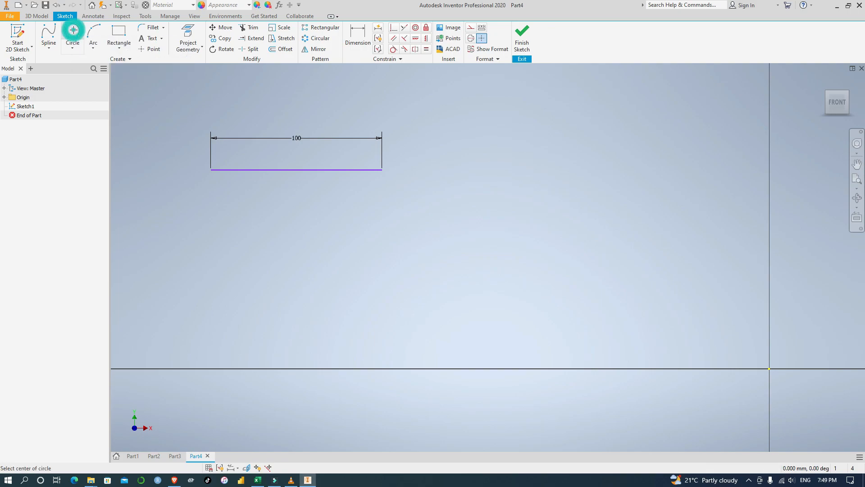
{"action": "left_click", "coordinate": [349, 308]}
{"action": "left_click", "coordinate": [296, 253]}
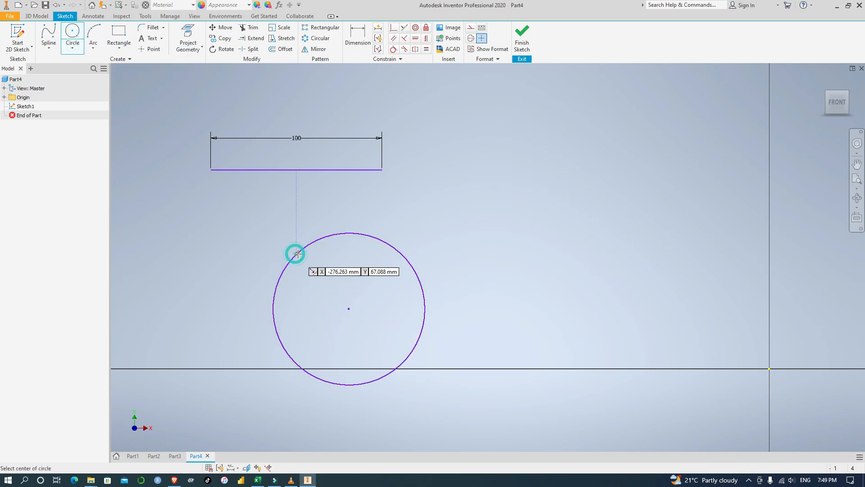
{"action": "left_click", "coordinate": [349, 308]}
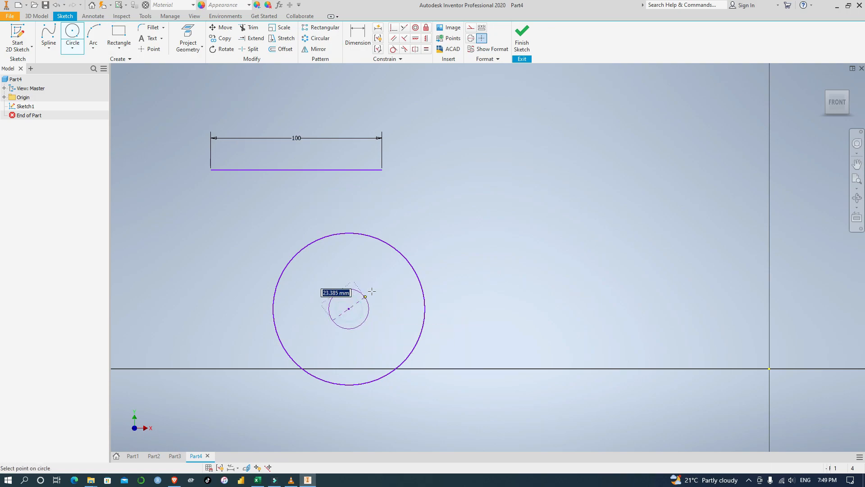
{"action": "left_click", "coordinate": [384, 280]}
{"action": "left_click", "coordinate": [484, 227]}
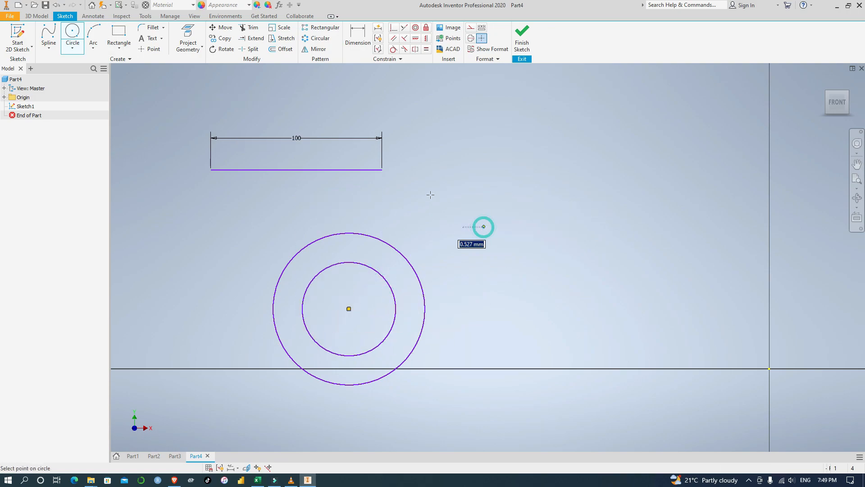
{"action": "left_click", "coordinate": [407, 213]}
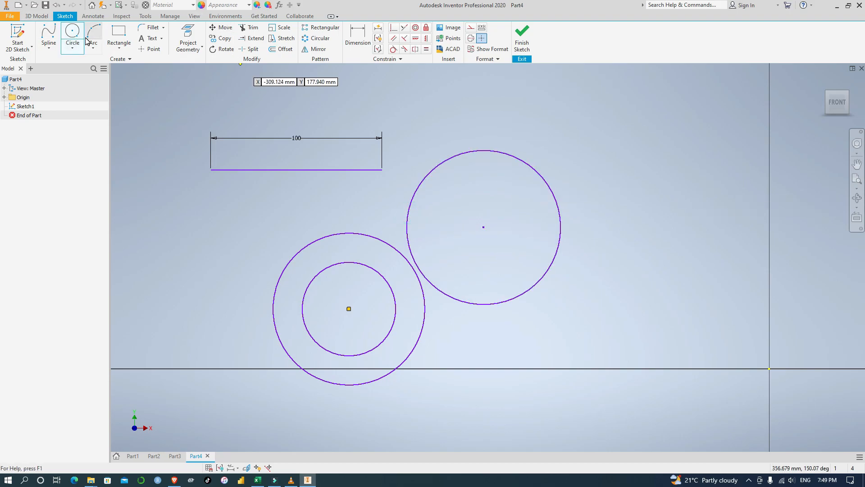
Draw a narrow, slightly tilted ellipse to the right of the separate circle, and delete it from the sketch.
{"action": "left_click", "coordinate": [72, 48]}
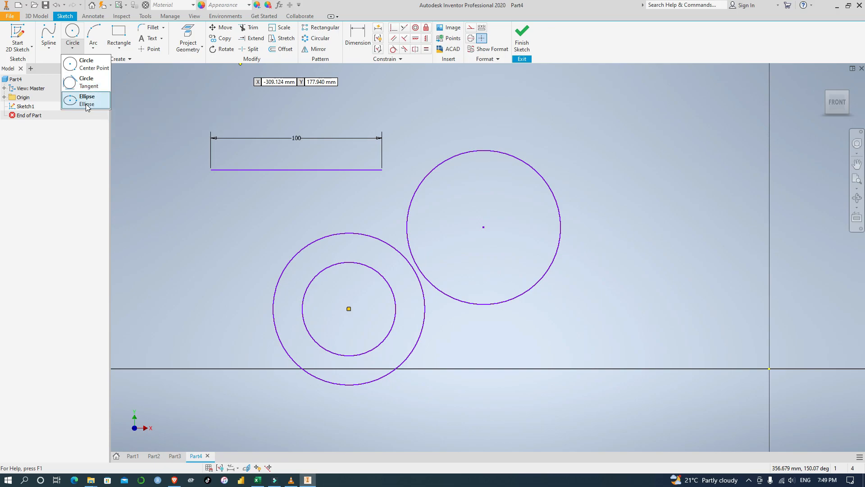
{"action": "left_click", "coordinate": [87, 103]}
{"action": "left_click", "coordinate": [657, 191]}
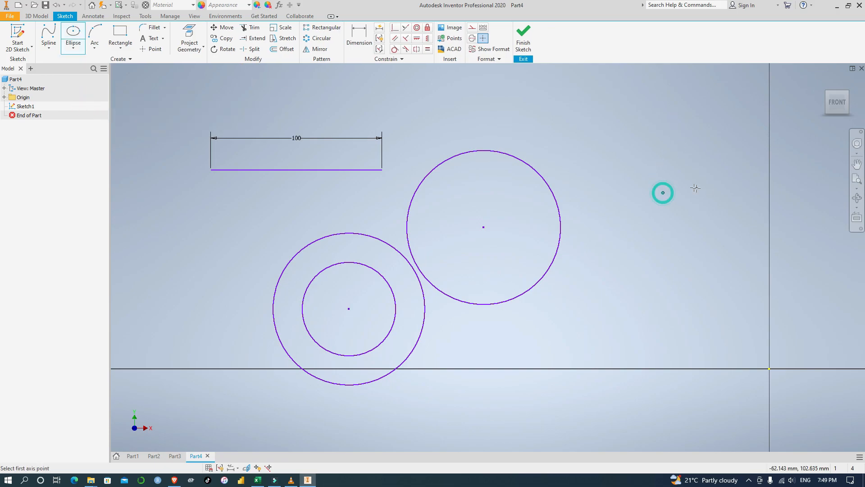
{"action": "left_click", "coordinate": [671, 235]}
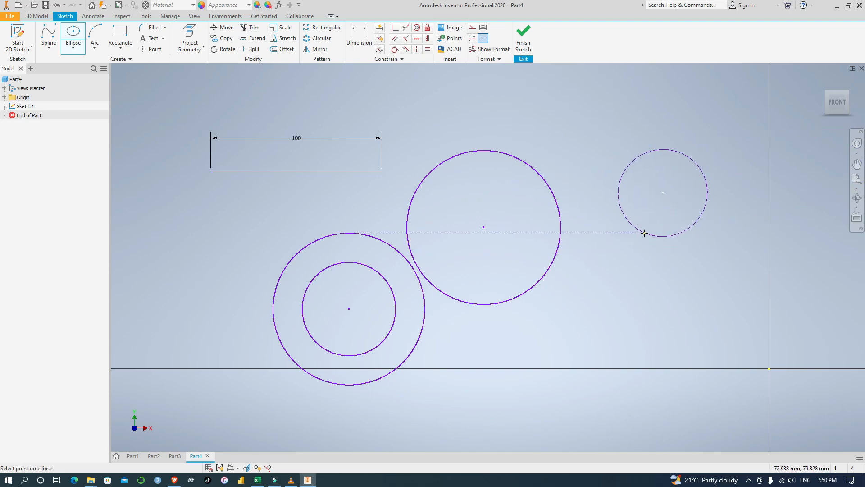
{"action": "left_click", "coordinate": [655, 225]}
{"action": "key", "text": "Escape"}
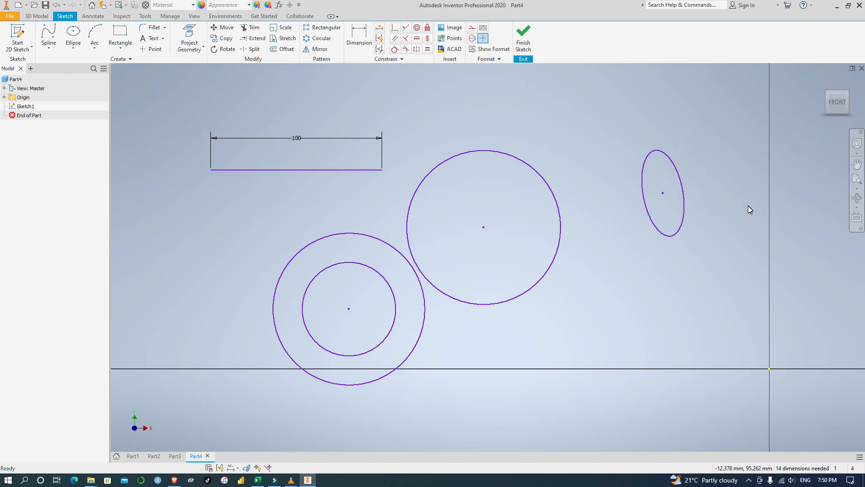
{"action": "left_click", "coordinate": [666, 157]}
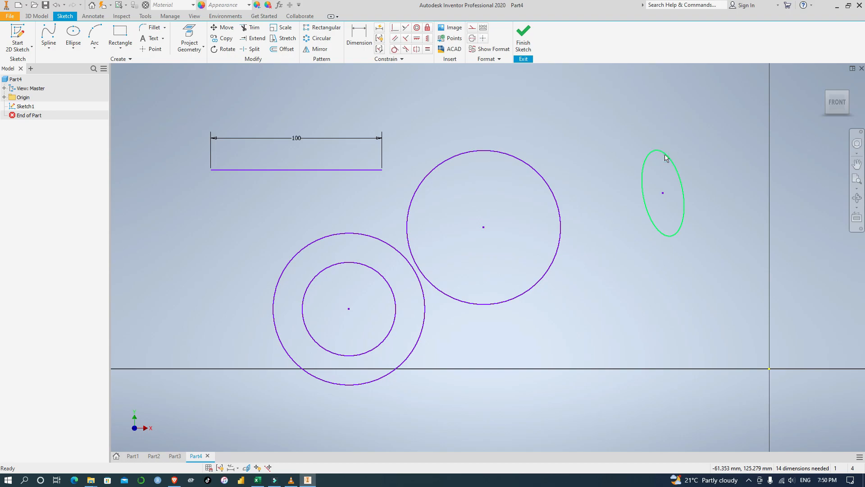
Draw a three-point arc to the right of the separate circle, with vertically aligned endpoints 100 mm apart and a 50 mm radius.
{"action": "left_click", "coordinate": [95, 47]}
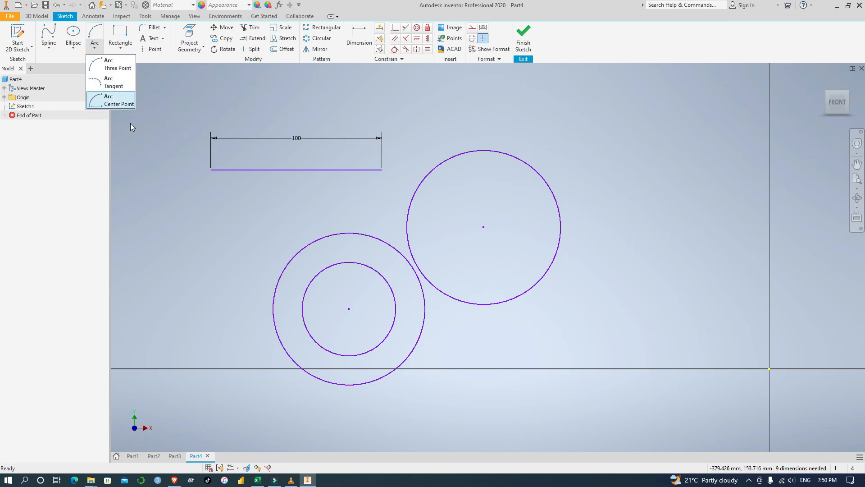
{"action": "left_click", "coordinate": [107, 60]}
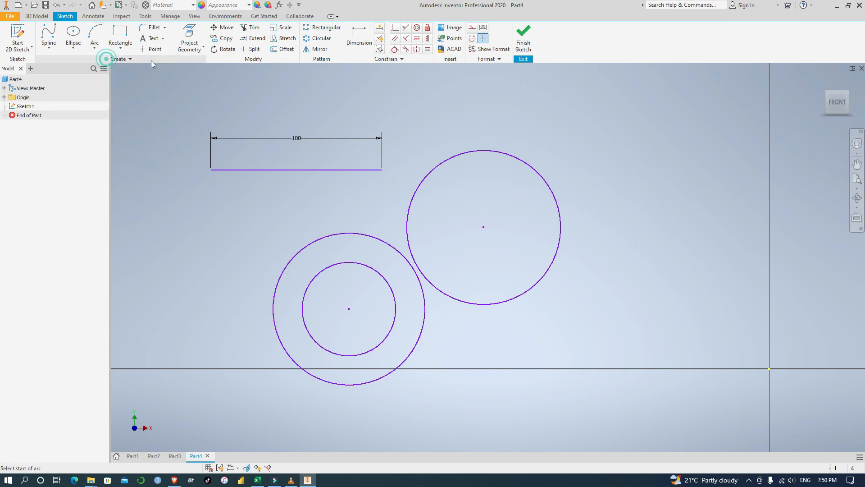
{"action": "left_click", "coordinate": [633, 118]}
{"action": "left_click", "coordinate": [774, 119]}
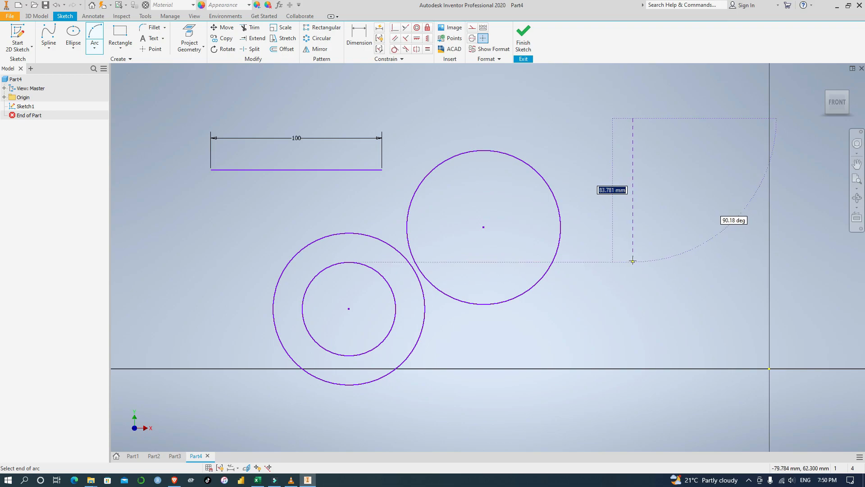
{"action": "type", "text": "100"}
{"action": "key", "text": "Return"}
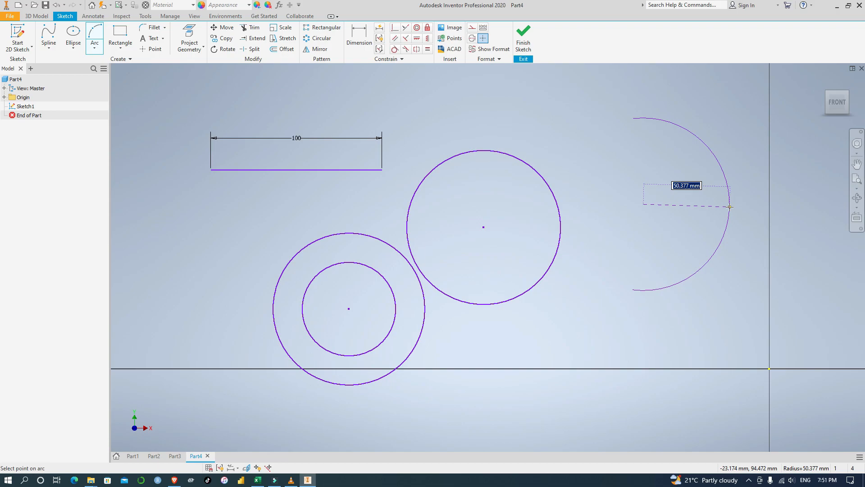
{"action": "type", "text": "50"}
{"action": "key", "text": "Return"}
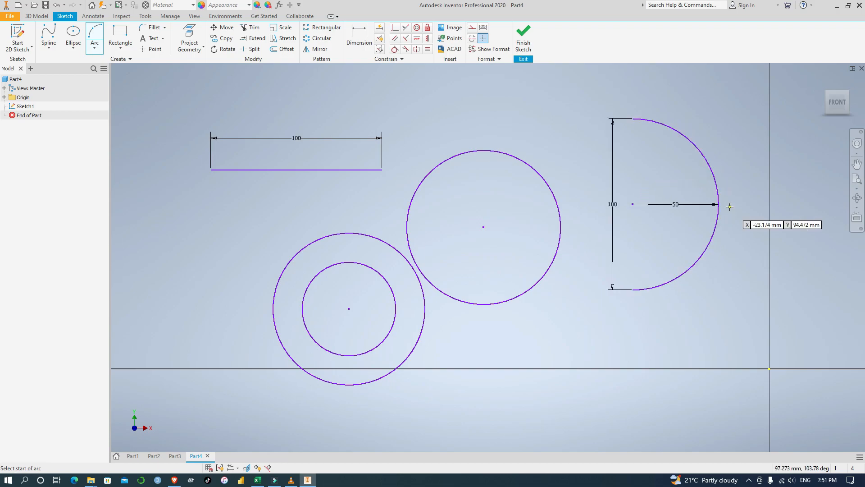
{"action": "key", "text": "Escape"}
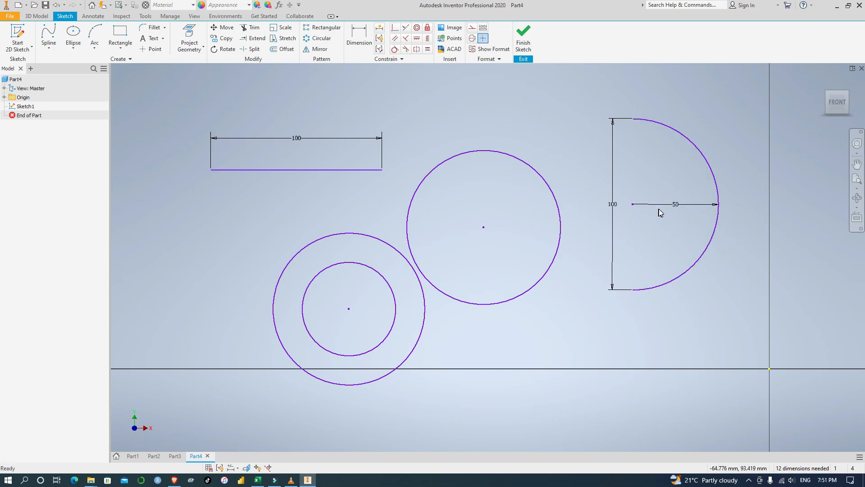
Draw a center-point arc below the 50 mm arc, with a 20 mm radius and a 90-degree start angle, ending slightly above its center.
{"action": "left_click", "coordinate": [94, 47]}
{"action": "left_click", "coordinate": [114, 99]}
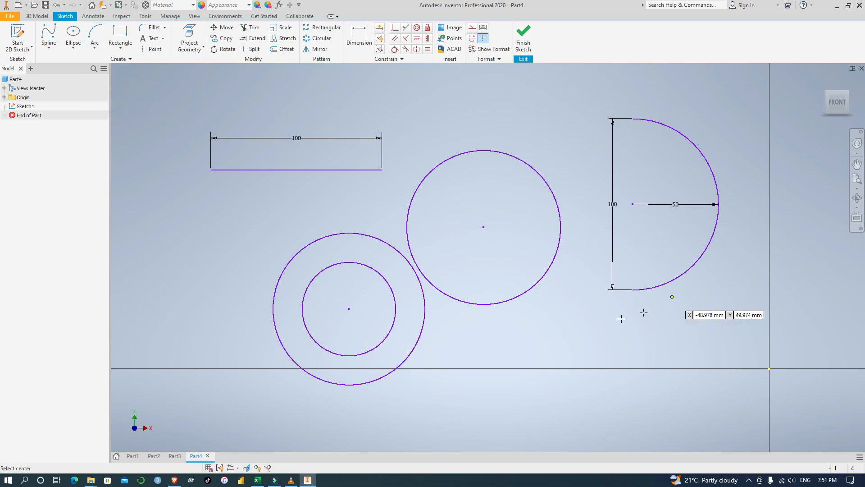
{"action": "left_click", "coordinate": [666, 329]}
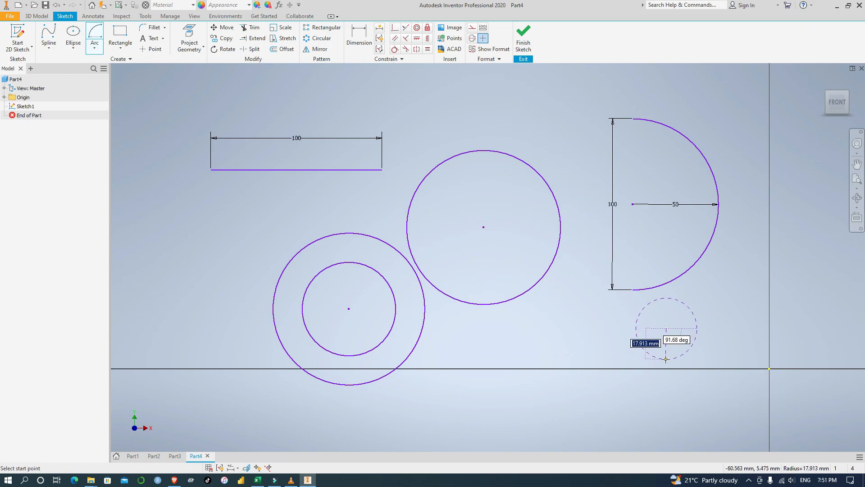
{"action": "type", "text": "20"}
{"action": "key", "text": "Tab"}
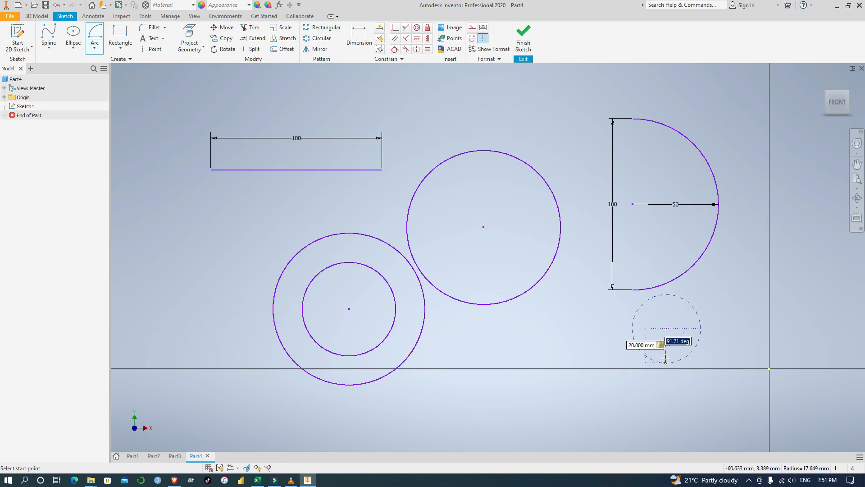
{"action": "type", "text": "90"}
{"action": "key", "text": "Return"}
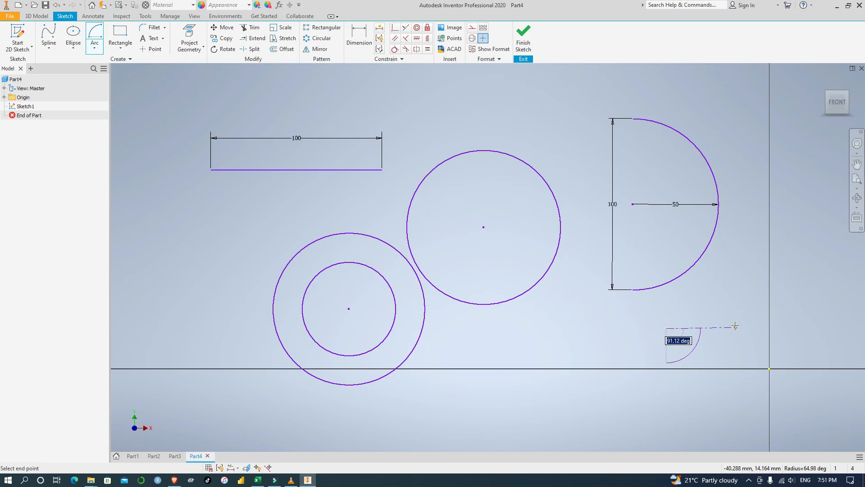
{"action": "left_click", "coordinate": [692, 308]}
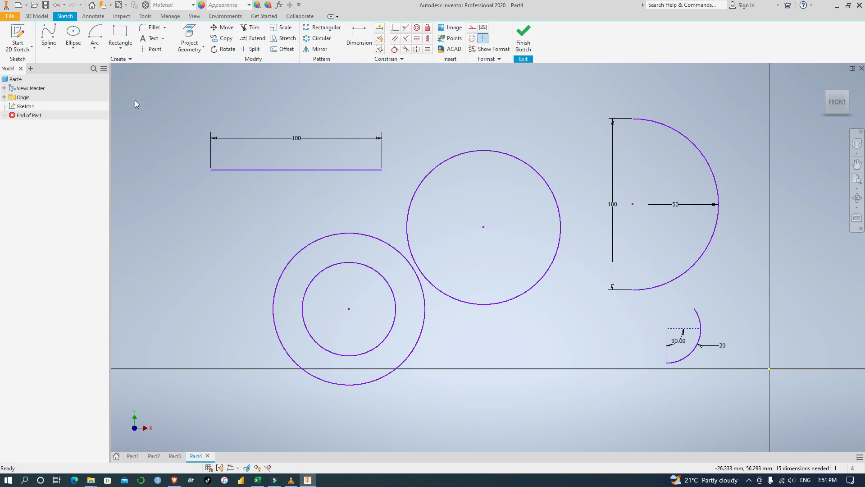
{"action": "left_click", "coordinate": [94, 45]}
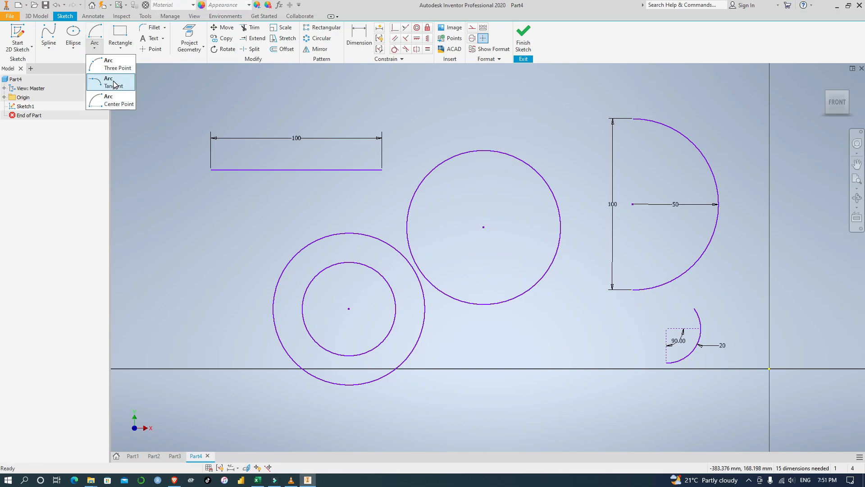
{"action": "left_click", "coordinate": [170, 106]}
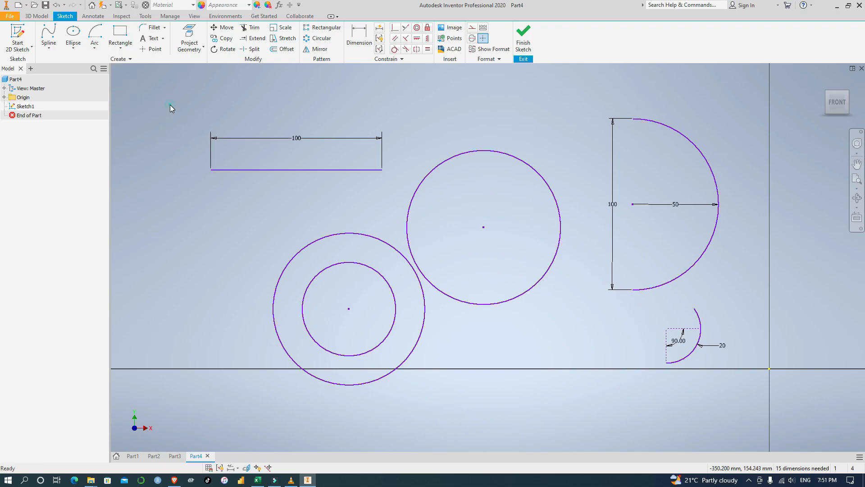
Draw a 30 by 20 mm two-point rectangle to the lower left of the 100 mm line.
{"action": "left_click", "coordinate": [120, 34]}
{"action": "left_click", "coordinate": [167, 254]}
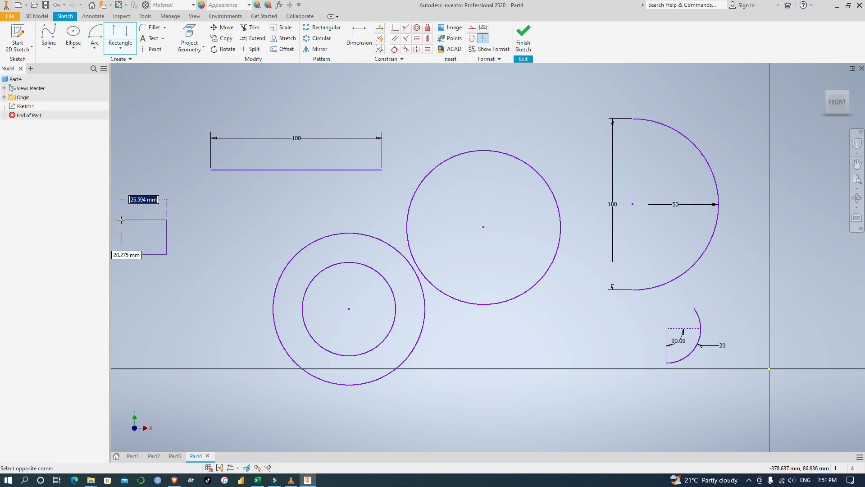
{"action": "type", "text": "3"}
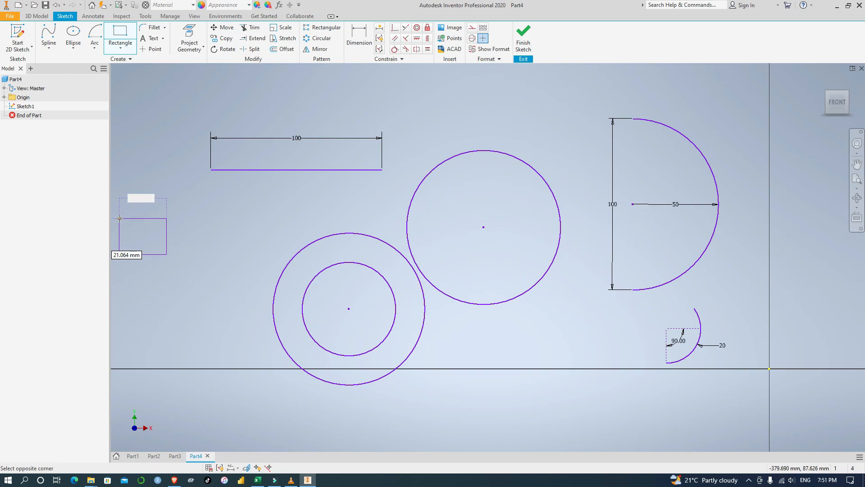
{"action": "key", "text": "Tab"}
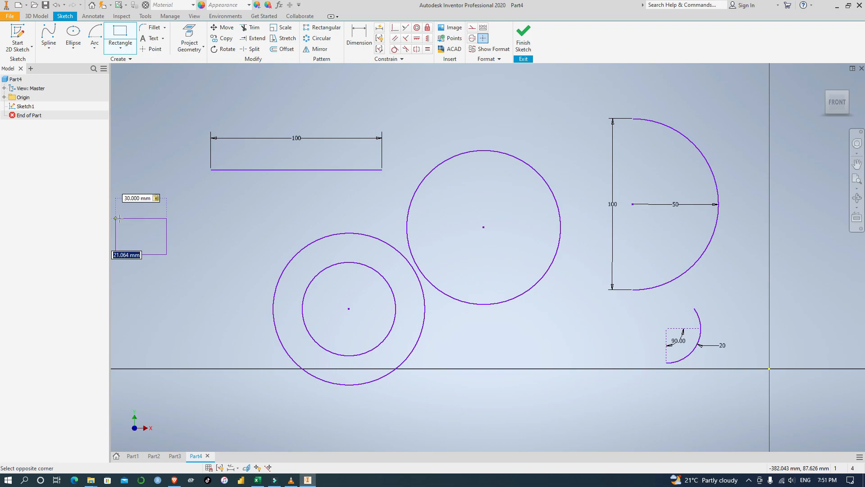
{"action": "type", "text": "20"}
{"action": "key", "text": "Return"}
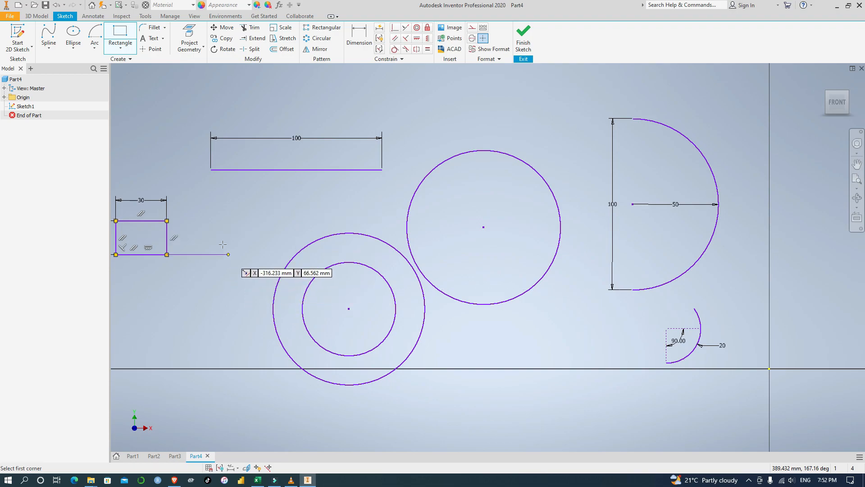
{"action": "middle_click_drag", "start_coordinate": [189, 293], "coordinate": [265, 296]}
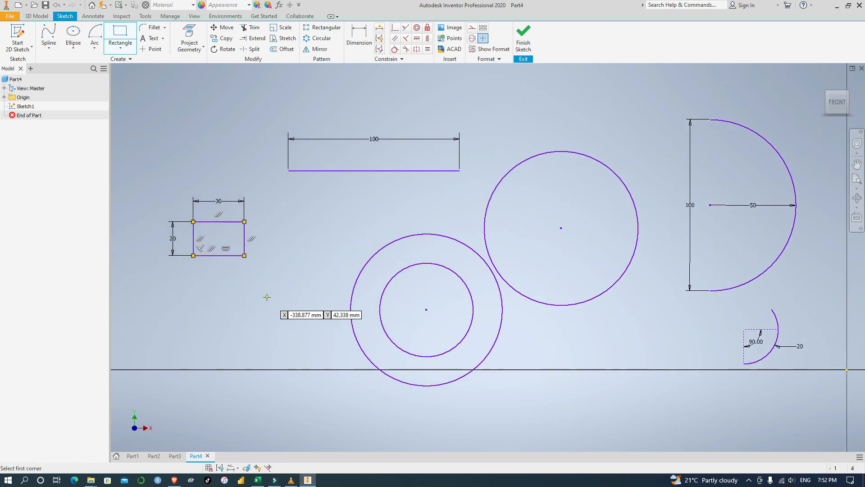
{"action": "key", "text": "Escape"}
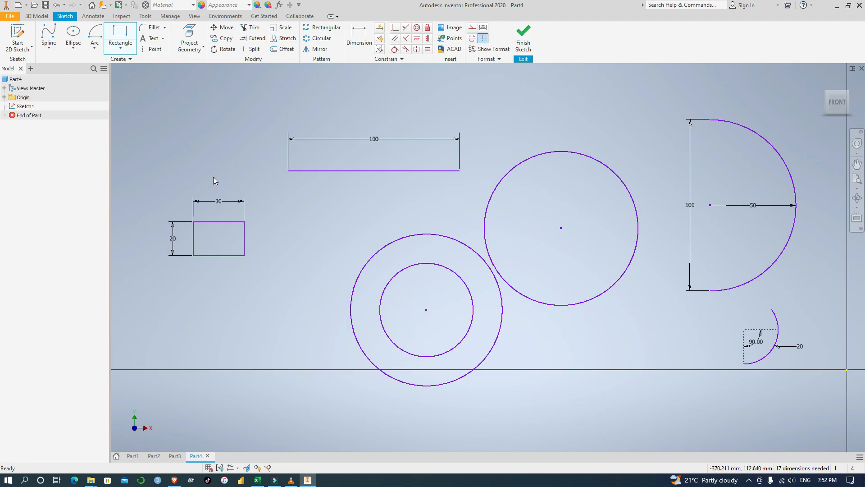
Draw a 30 by 20 mm two-point center rectangle directly below the first rectangle.
{"action": "left_click", "coordinate": [120, 47]}
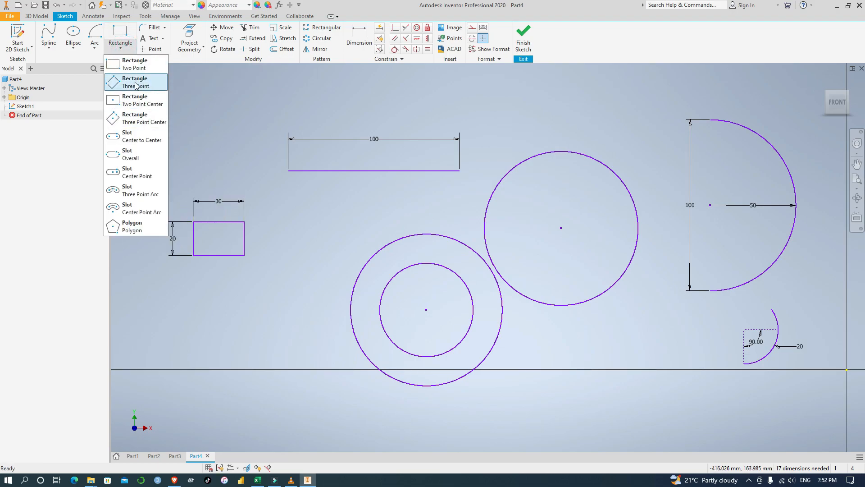
{"action": "left_click", "coordinate": [136, 100]}
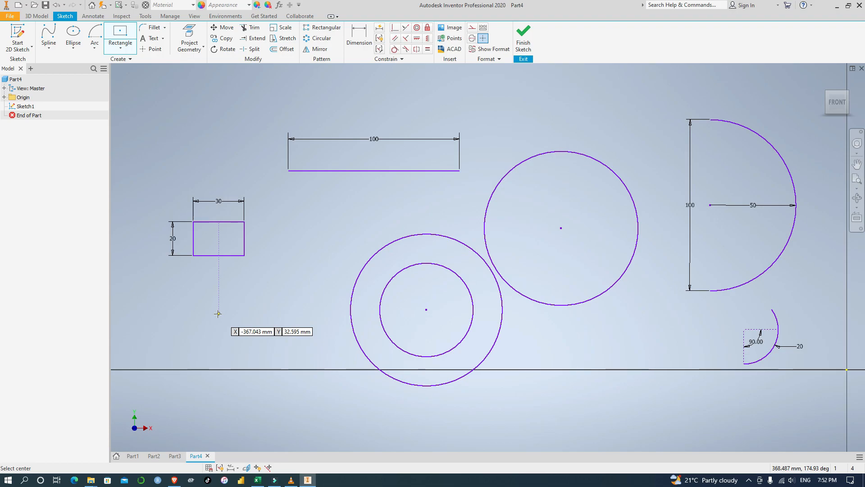
{"action": "left_click", "coordinate": [218, 314]}
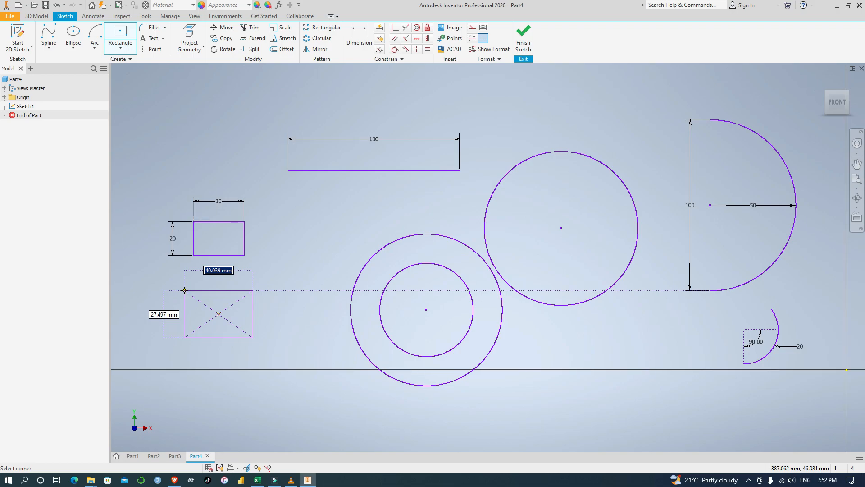
{"action": "type", "text": "30"}
{"action": "key", "text": "Tab"}
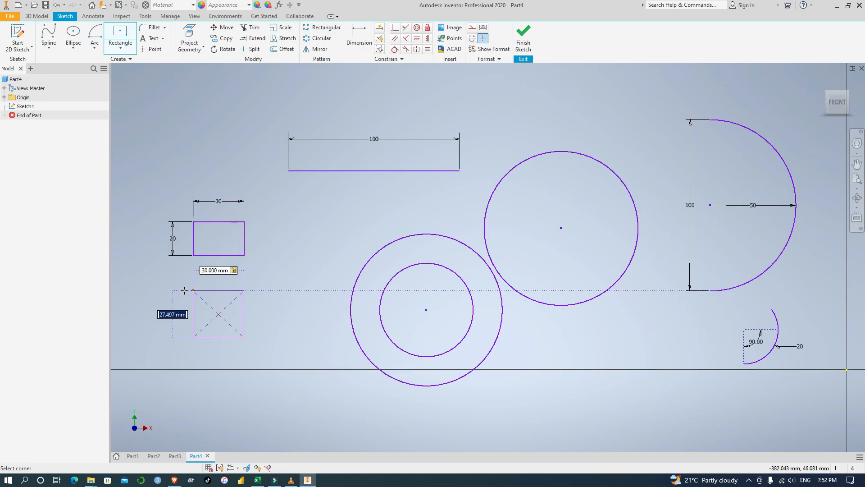
{"action": "type", "text": "20"}
{"action": "key", "text": "Return"}
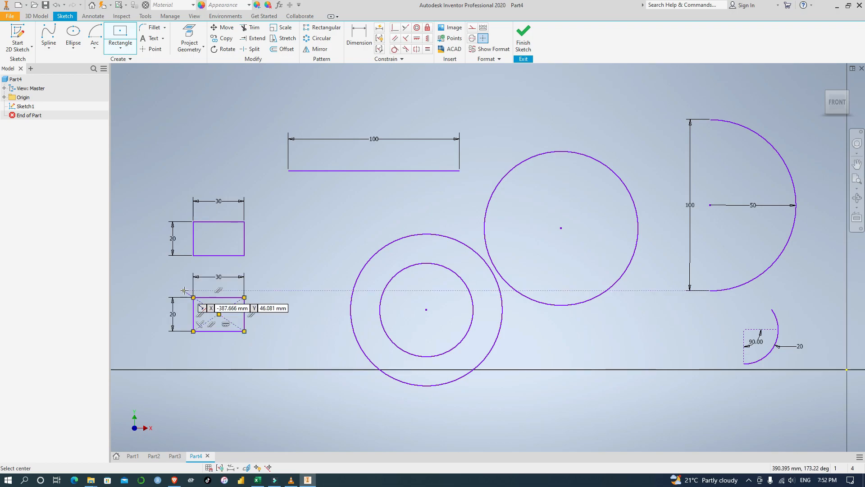
{"action": "key", "text": "Escape"}
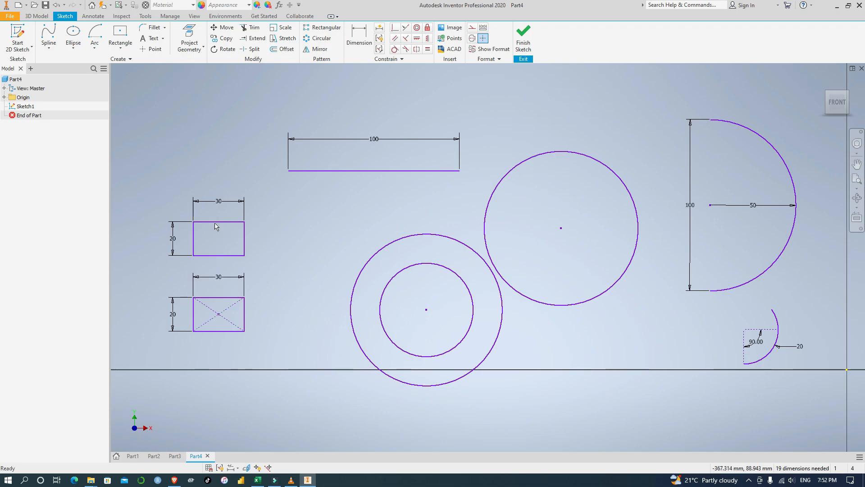
Draw a seven-sided polygon above the two rectangles, left of the 100 mm line.
{"action": "left_click", "coordinate": [121, 47]}
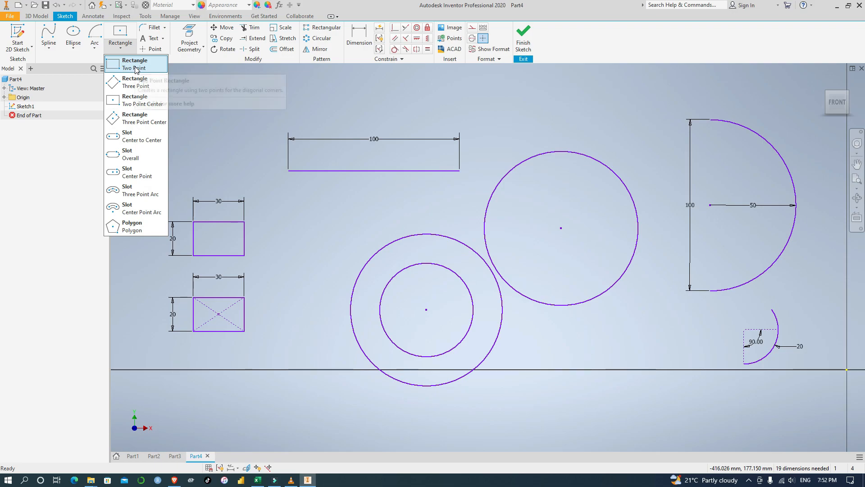
{"action": "left_click", "coordinate": [145, 225]}
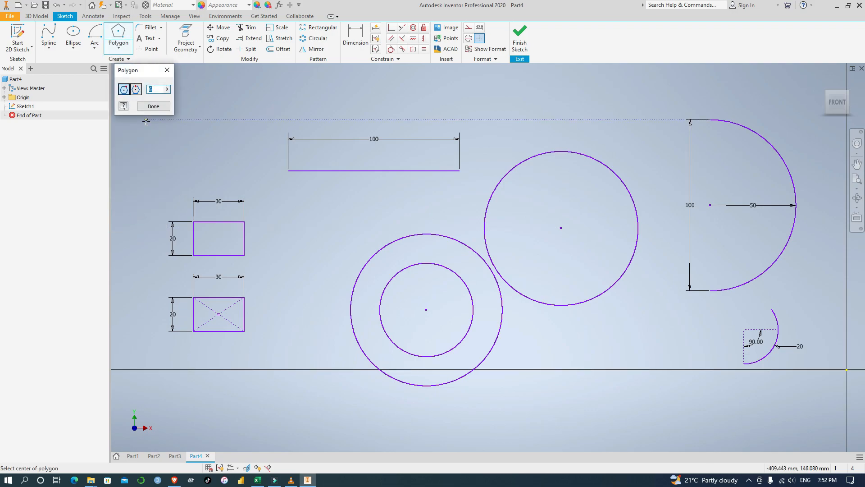
{"action": "left_click", "coordinate": [158, 90]}
{"action": "left_click", "coordinate": [149, 109]}
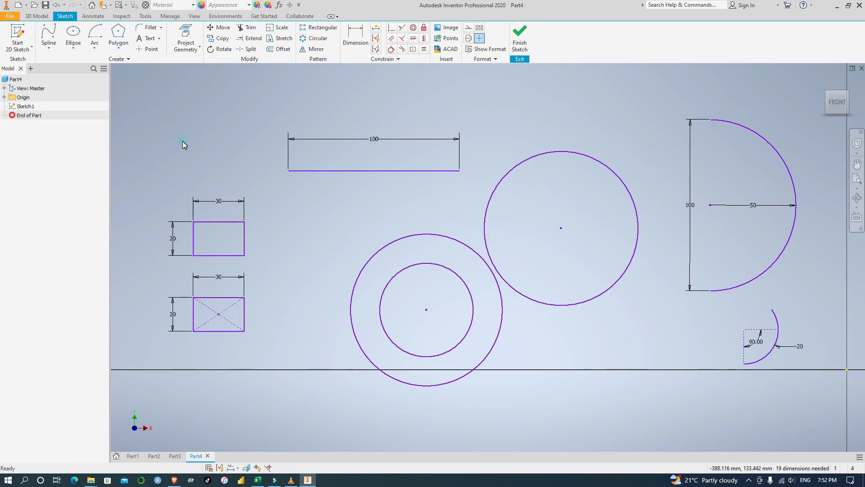
{"action": "left_click", "coordinate": [118, 36]}
{"action": "left_click", "coordinate": [227, 144]}
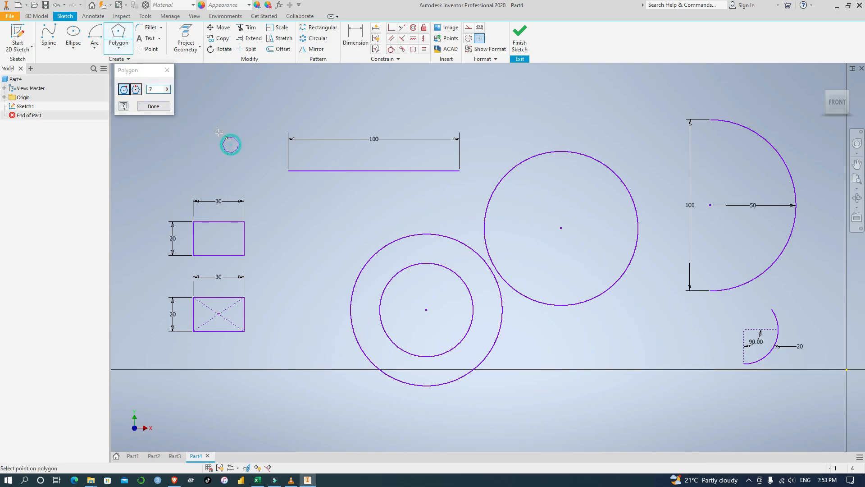
{"action": "left_click", "coordinate": [202, 114]}
Draw a six-sided polygon below the left end of the 100 mm line, beside the upper rectangle.
{"action": "left_click", "coordinate": [152, 89]}
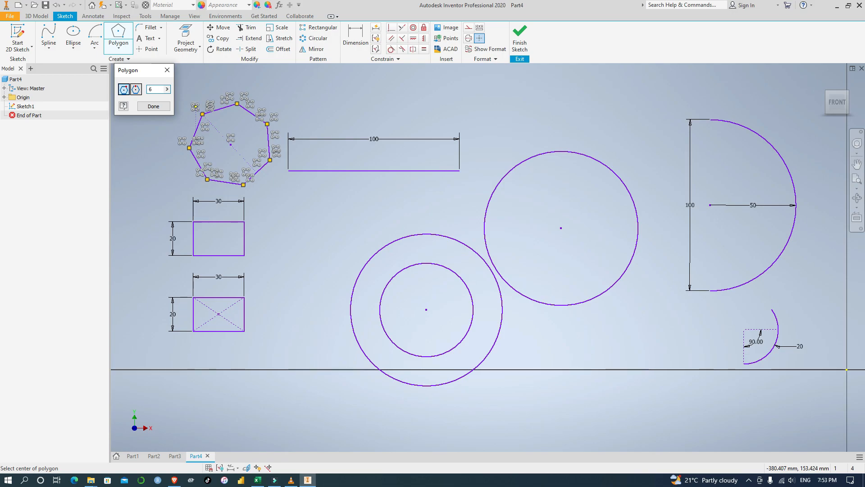
{"action": "left_click", "coordinate": [153, 107]}
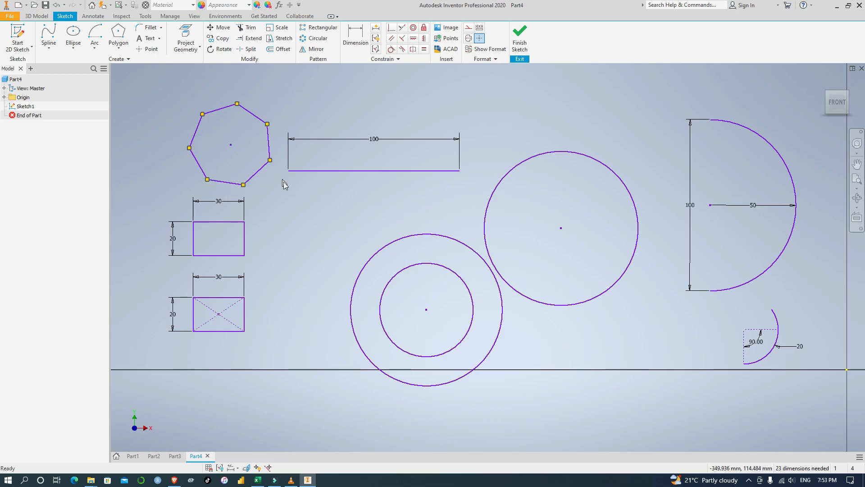
{"action": "left_click", "coordinate": [119, 32]}
{"action": "left_click", "coordinate": [311, 230]}
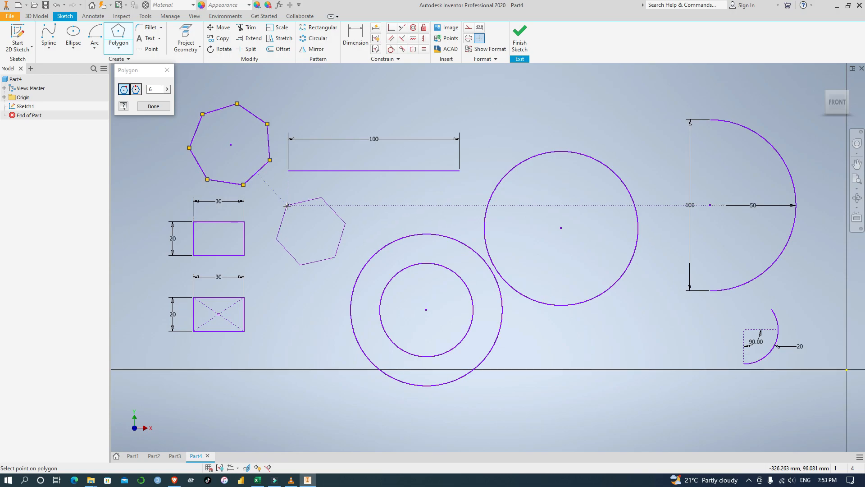
{"action": "left_click", "coordinate": [287, 205]}
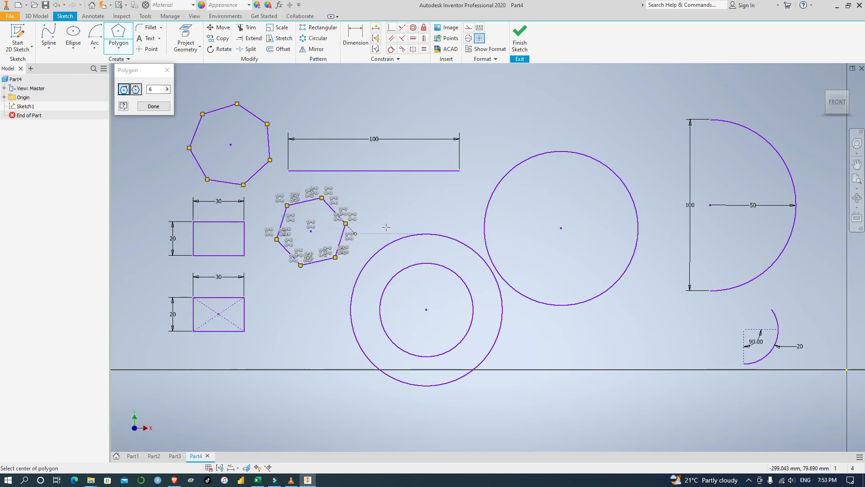
{"action": "key", "text": "Escape"}
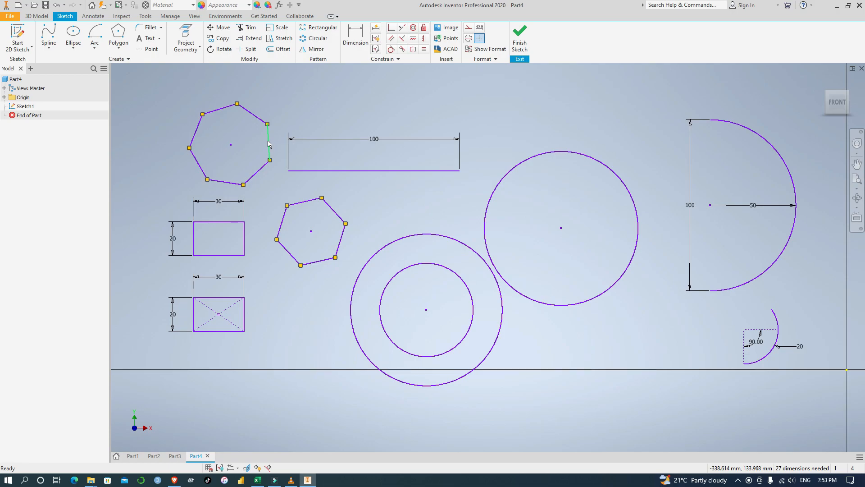
Try a vertical constraint on the right side of the seven-sided polygon.
{"action": "left_click", "coordinate": [269, 143]}
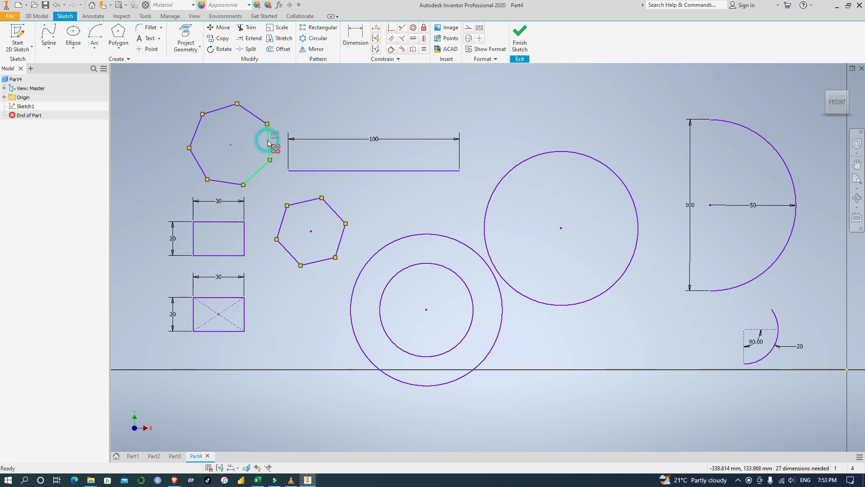
{"action": "left_click", "coordinate": [425, 39]}
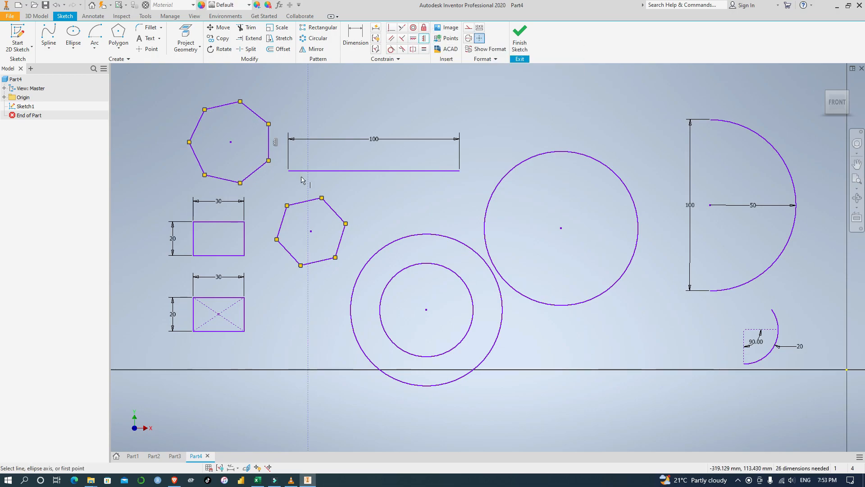
{"action": "left_click", "coordinate": [257, 194]}
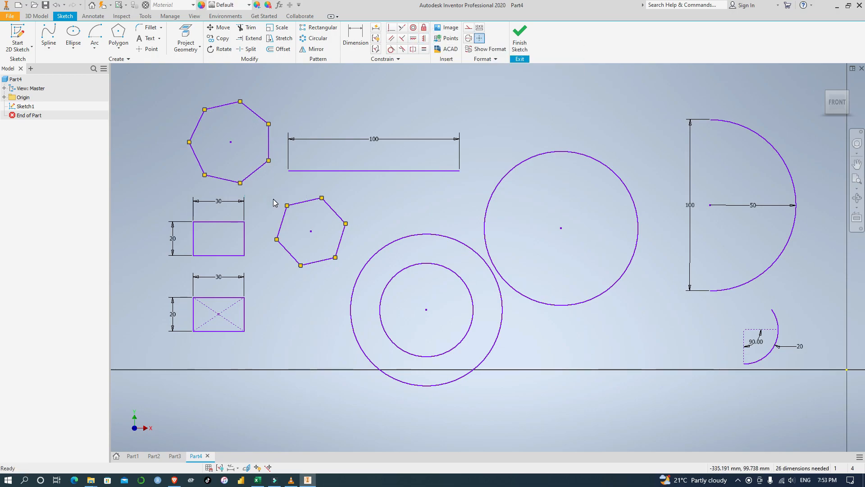
Try to apply a horizontal constraint to the upper-left edge of the seven-sided polygon while its right side is vertical.
{"action": "left_click", "coordinate": [226, 107]}
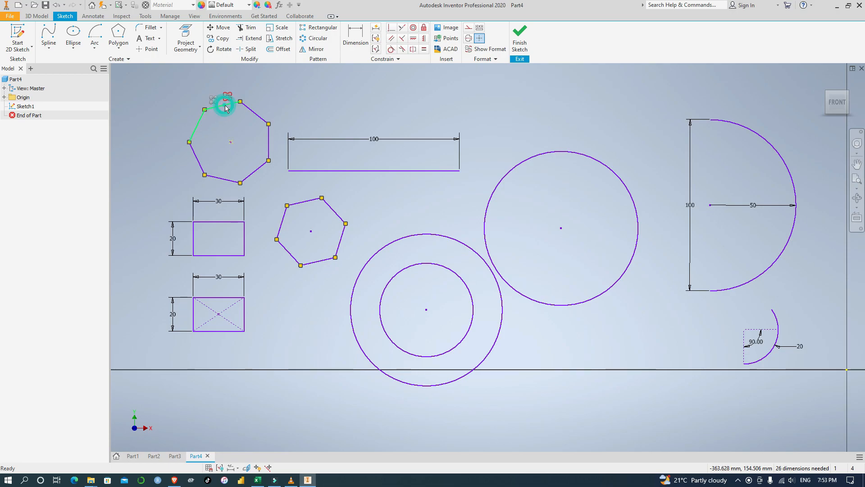
{"action": "left_click", "coordinate": [413, 39]}
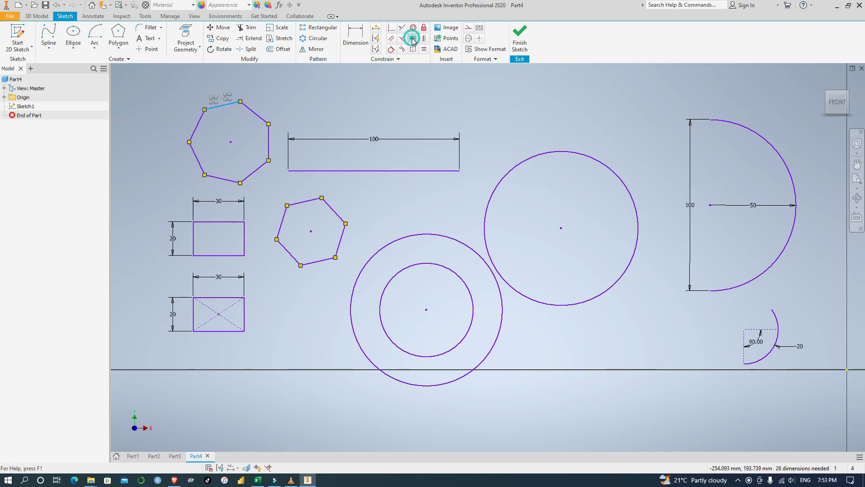
{"action": "left_click", "coordinate": [197, 85]}
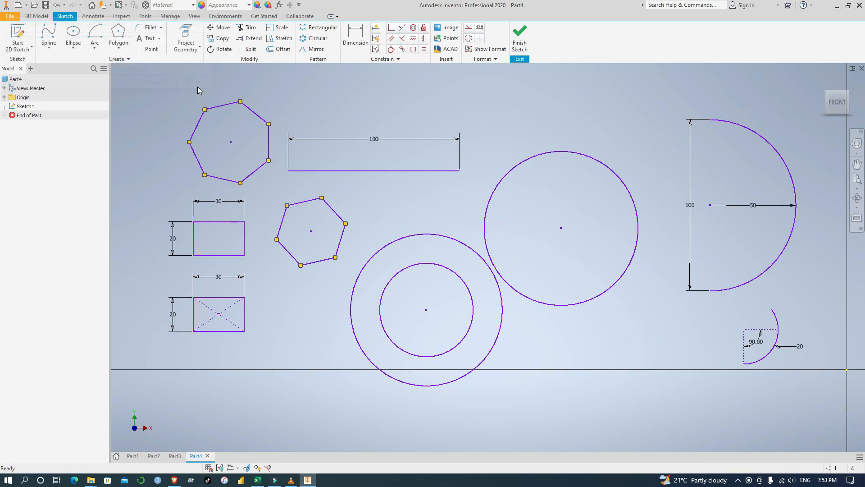
{"action": "left_click", "coordinate": [331, 107]}
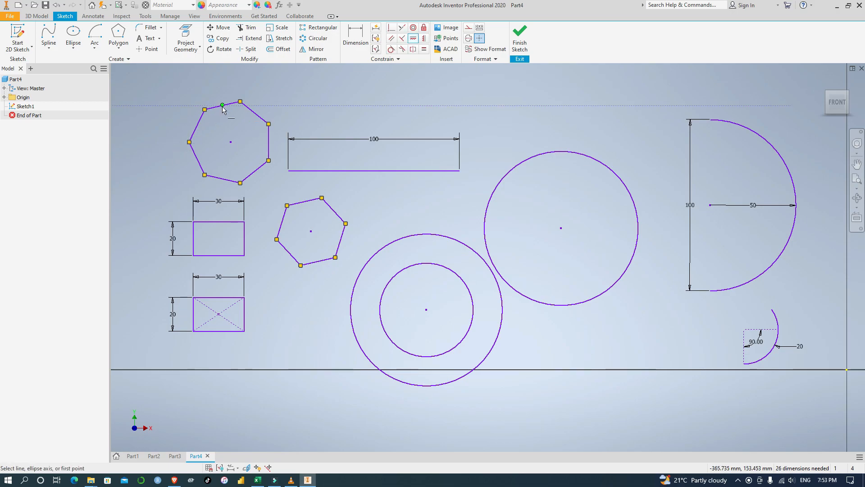
{"action": "left_click", "coordinate": [222, 107]}
{"action": "key", "text": "Escape"}
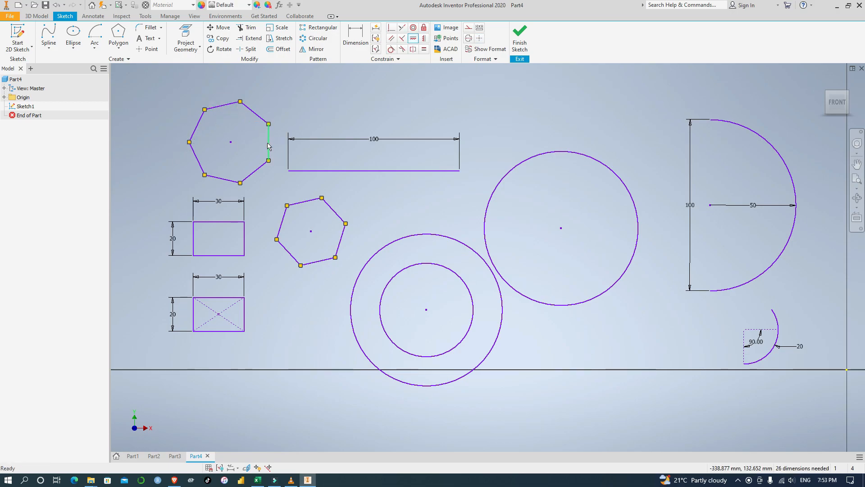
Undo the vertical constraint on the right side of the seven-sided polygon.
{"action": "left_click", "coordinate": [269, 140]}
{"action": "left_click", "coordinate": [328, 105]}
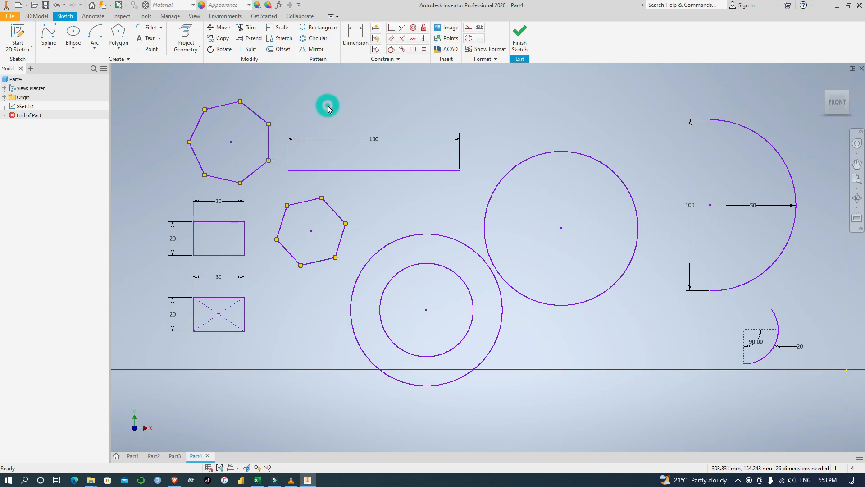
{"action": "key", "text": "ctrl+z"}
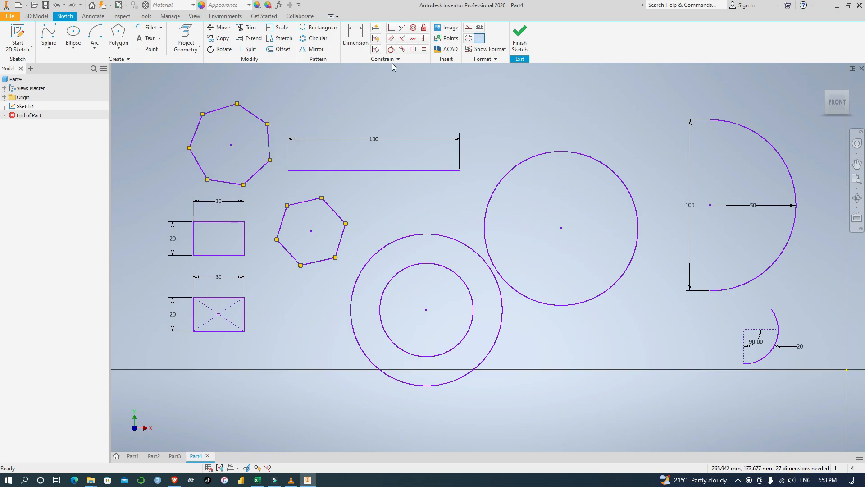
Apply a horizontal constraint to the top edge of the seven-sided polygon.
{"action": "left_click", "coordinate": [413, 38]}
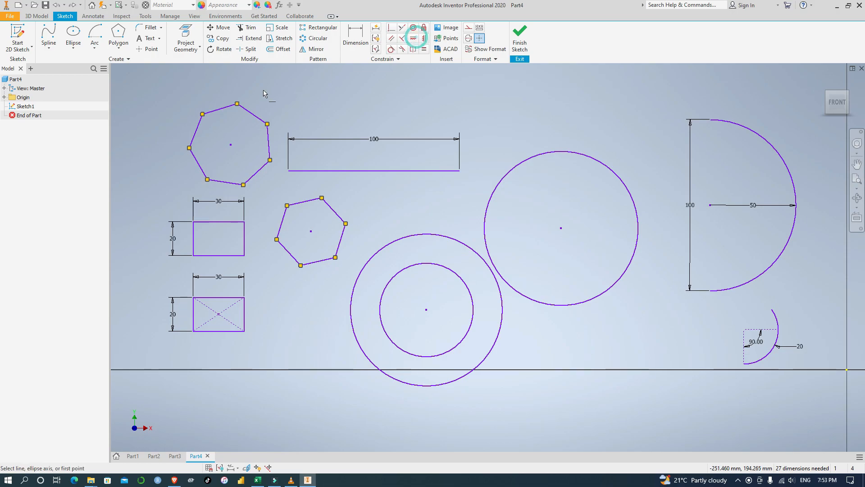
{"action": "left_click", "coordinate": [228, 107]}
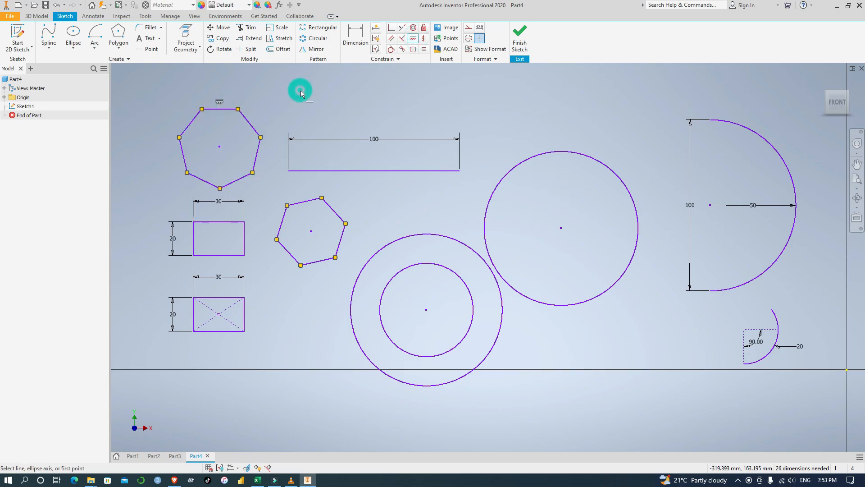
{"action": "key", "text": "Escape"}
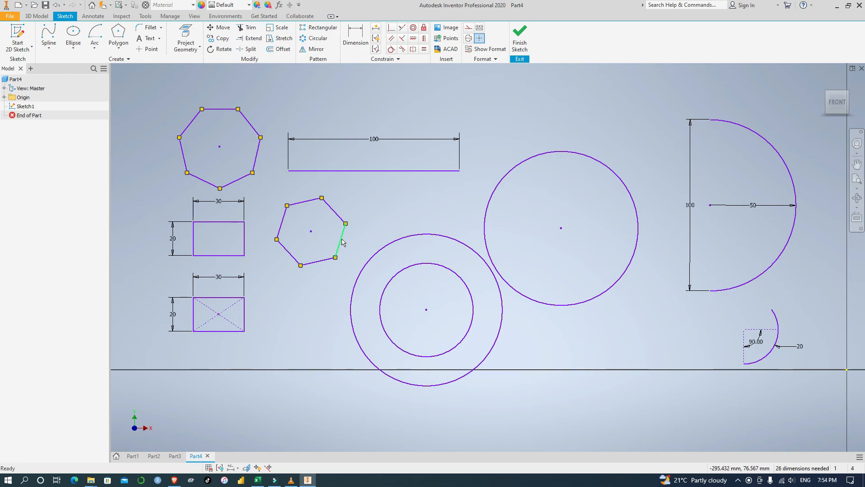
Apply a vertical constraint to the right side of the six-sided polygon.
{"action": "left_click", "coordinate": [424, 38]}
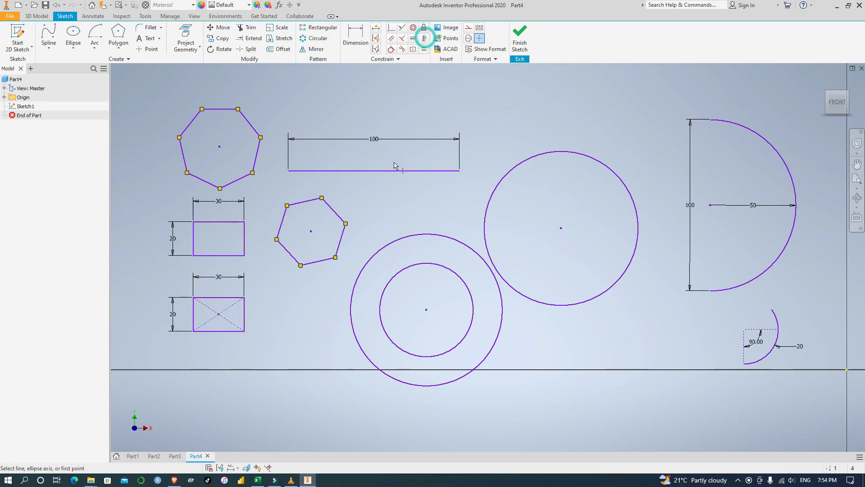
{"action": "left_click", "coordinate": [342, 234]}
{"action": "left_click", "coordinate": [377, 217]}
{"action": "key", "text": "Escape"}
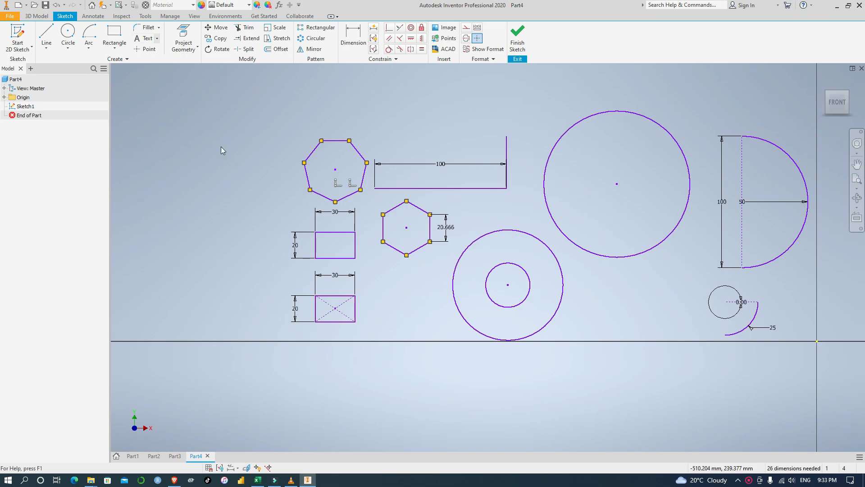
{"action": "left_click", "coordinate": [158, 27]}
{"action": "left_click", "coordinate": [176, 110]}
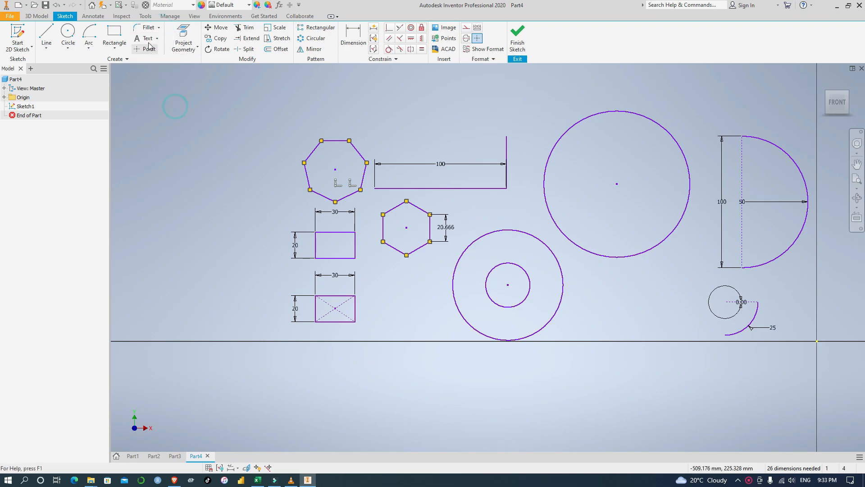
{"action": "left_click", "coordinate": [157, 38]}
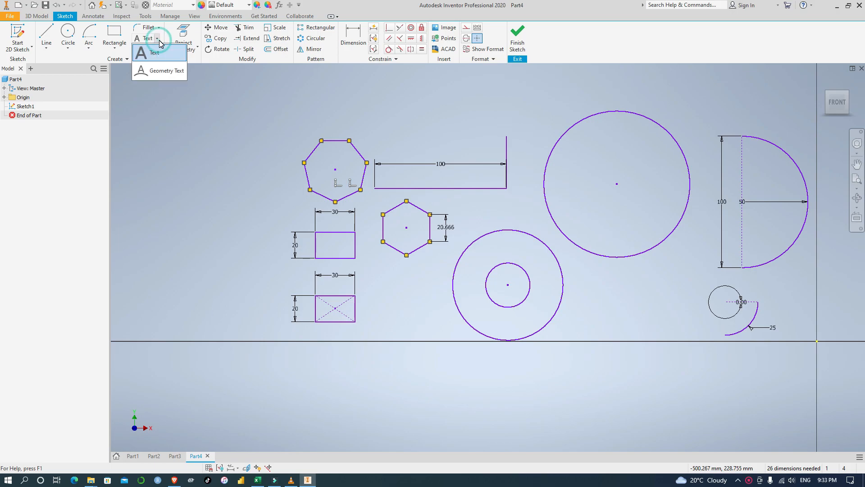
{"action": "left_click", "coordinate": [231, 155]}
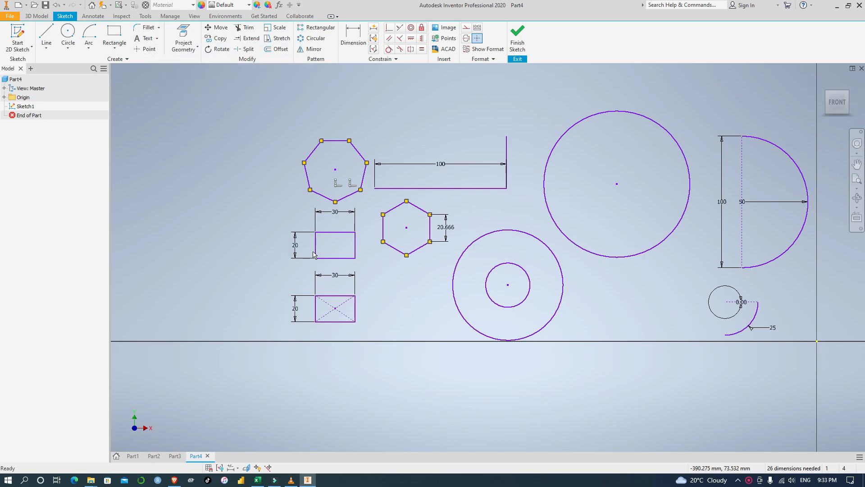
Fillet the two left corners of the upper 30 by 20 mm rectangle with a 5 mm radius.
{"action": "scroll", "coordinate": [384, 251], "scroll_direction": "up", "scroll_amount": 5}
{"action": "scroll", "coordinate": [385, 251], "scroll_direction": "down", "scroll_amount": 10}
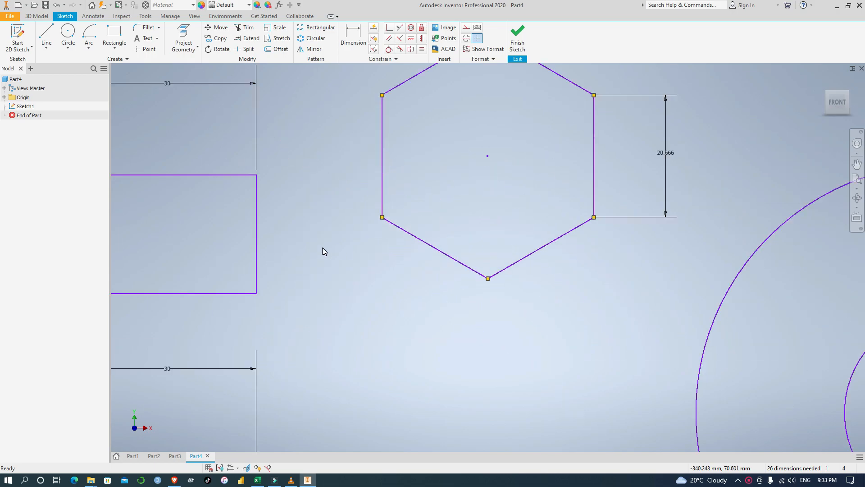
{"action": "middle_click_drag", "start_coordinate": [353, 255], "coordinate": [497, 265]}
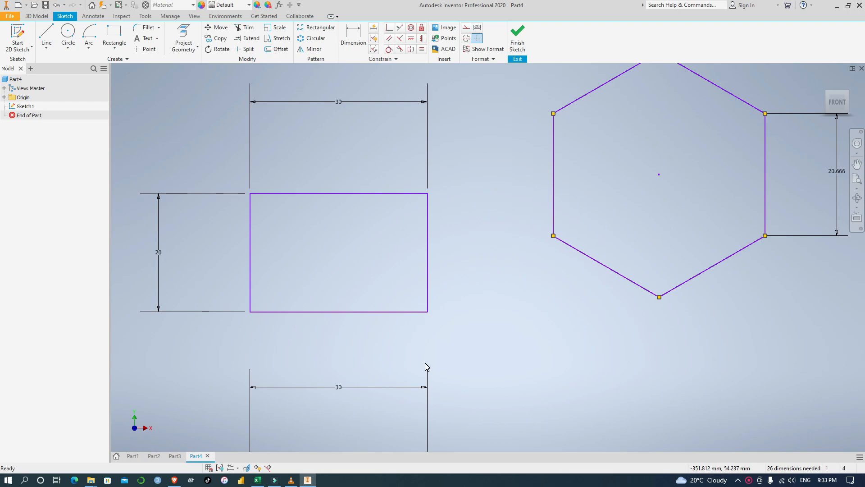
{"action": "key", "text": "alt"}
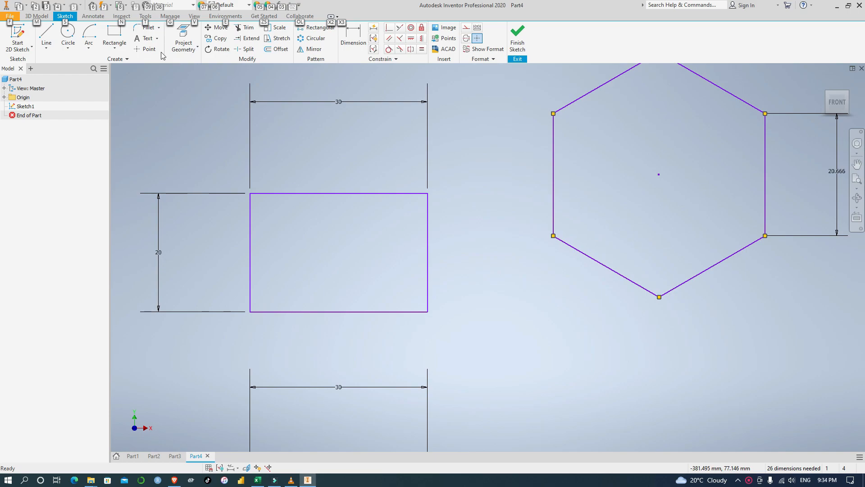
{"action": "left_click", "coordinate": [177, 135]}
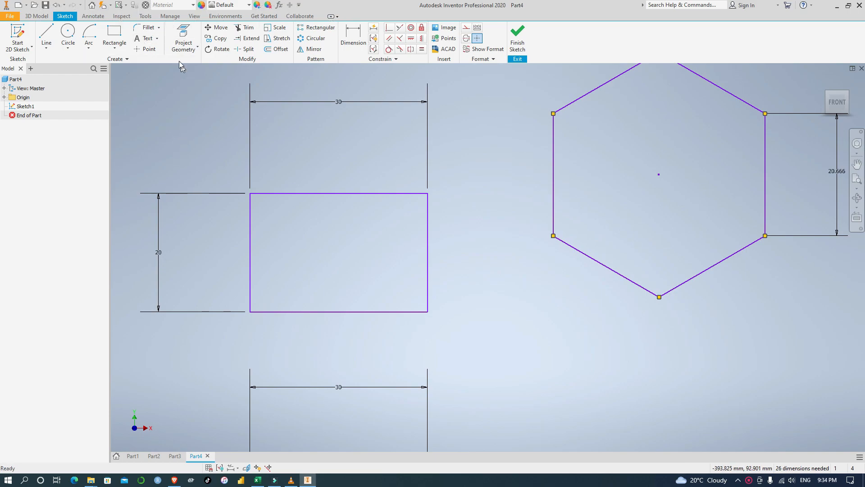
{"action": "left_click", "coordinate": [147, 29]}
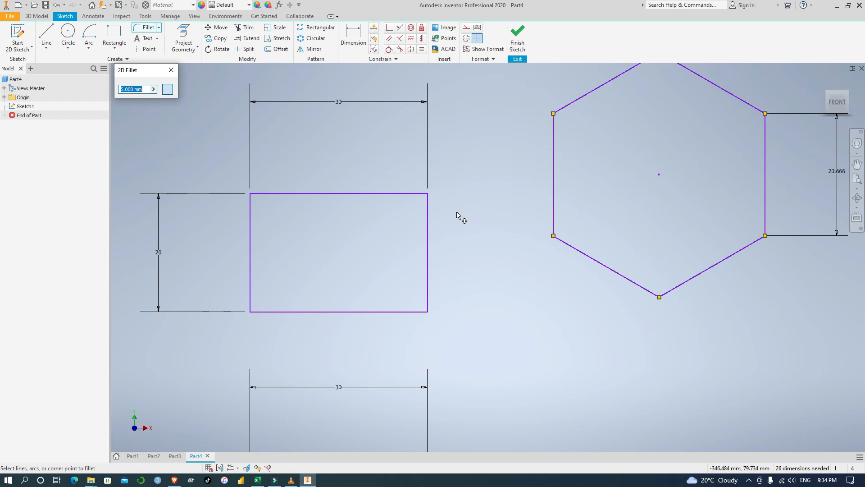
{"action": "left_click", "coordinate": [250, 204]}
{"action": "left_click", "coordinate": [261, 194]}
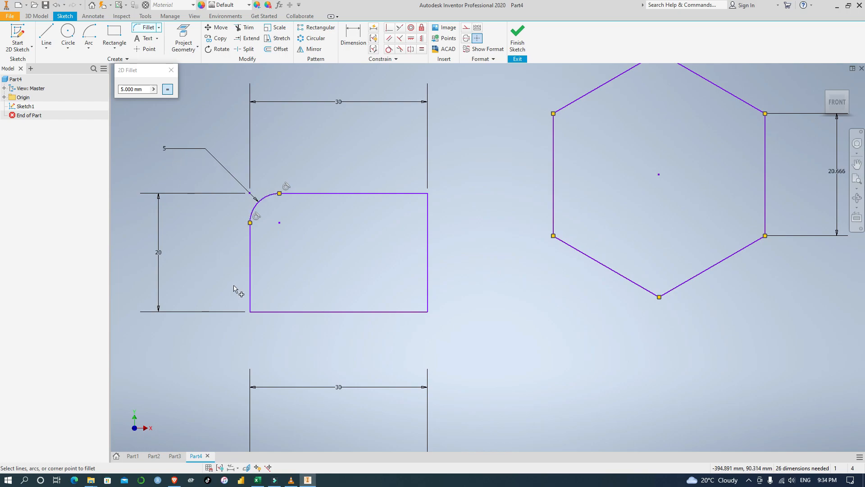
{"action": "left_click", "coordinate": [277, 312]}
{"action": "key", "text": "Escape"}
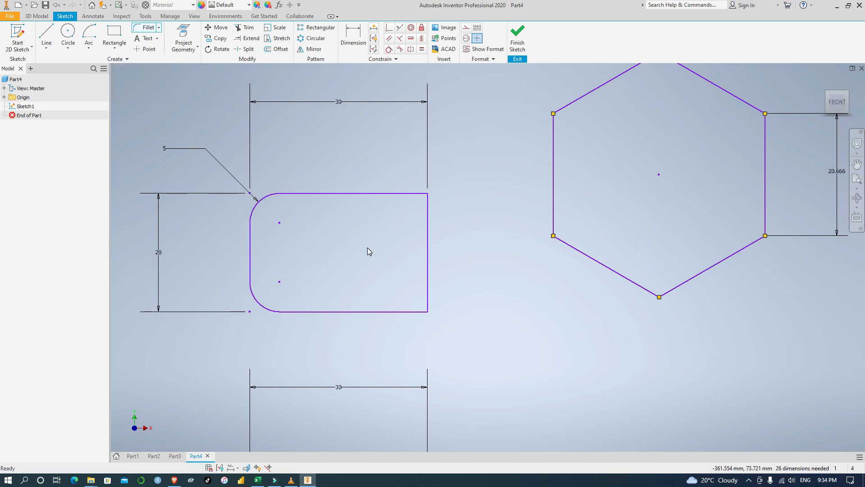
Chamfer the two right corners of the filleted rectangle with an equal distance of 5 mm.
{"action": "left_click", "coordinate": [159, 27]}
{"action": "left_click", "coordinate": [160, 60]}
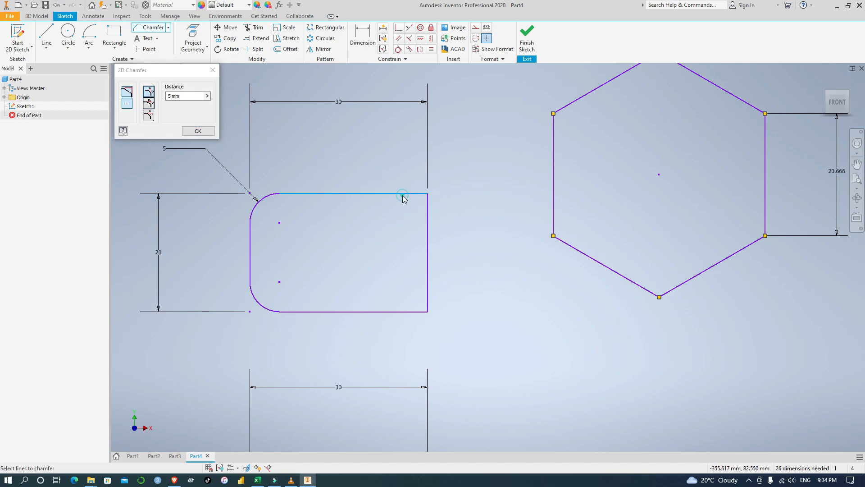
{"action": "left_click", "coordinate": [427, 221]}
{"action": "left_click", "coordinate": [427, 289]}
{"action": "left_click", "coordinate": [410, 311]}
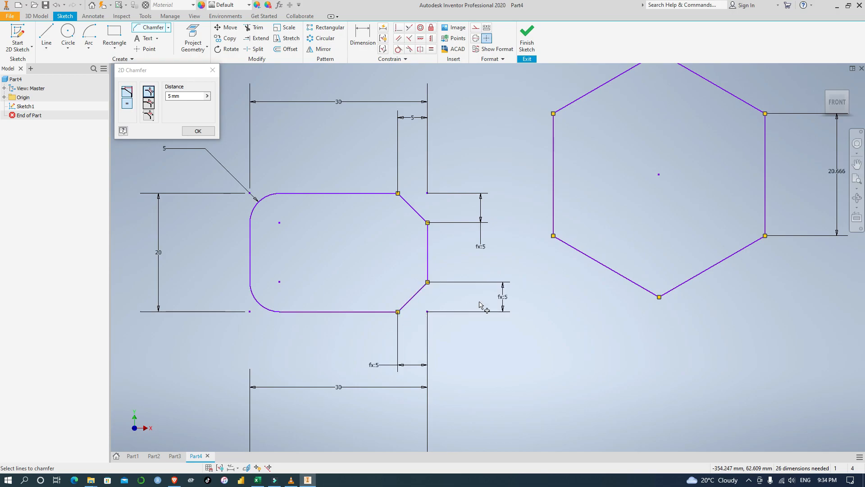
{"action": "key", "text": "Escape"}
{"action": "left_click", "coordinate": [527, 324]}
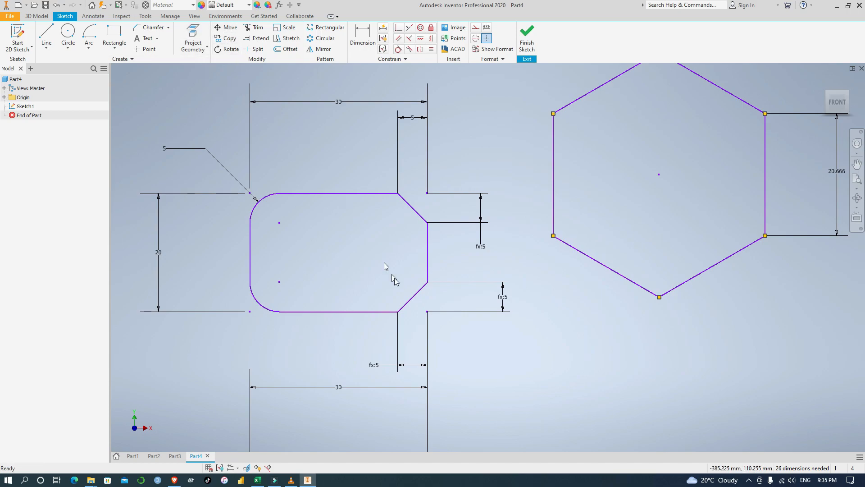
{"action": "left_click_drag", "start_coordinate": [473, 341], "coordinate": [317, 251]}
{"action": "left_click", "coordinate": [497, 334]}
{"action": "left_click", "coordinate": [225, 27]}
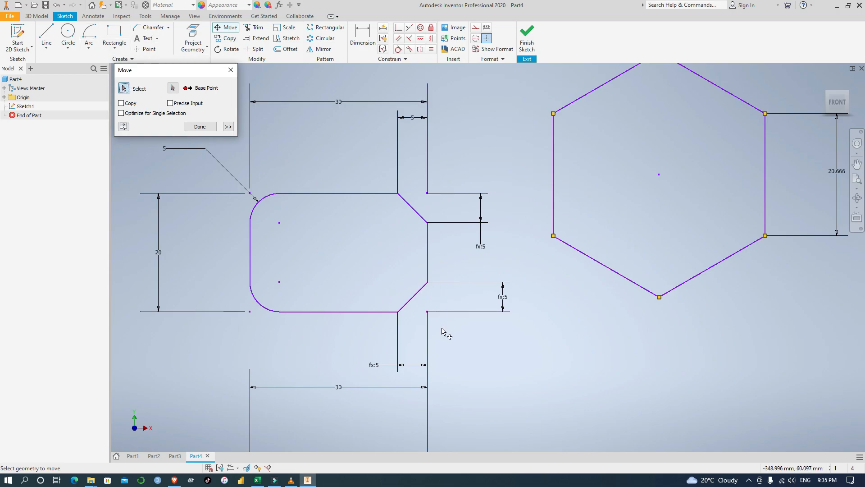
{"action": "left_click_drag", "start_coordinate": [448, 330], "coordinate": [237, 176]}
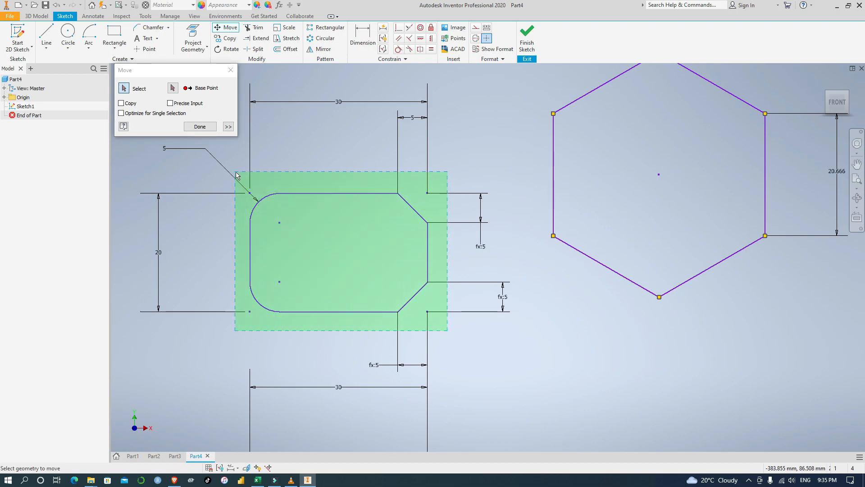
{"action": "left_click_drag", "start_coordinate": [236, 175], "coordinate": [237, 176]}
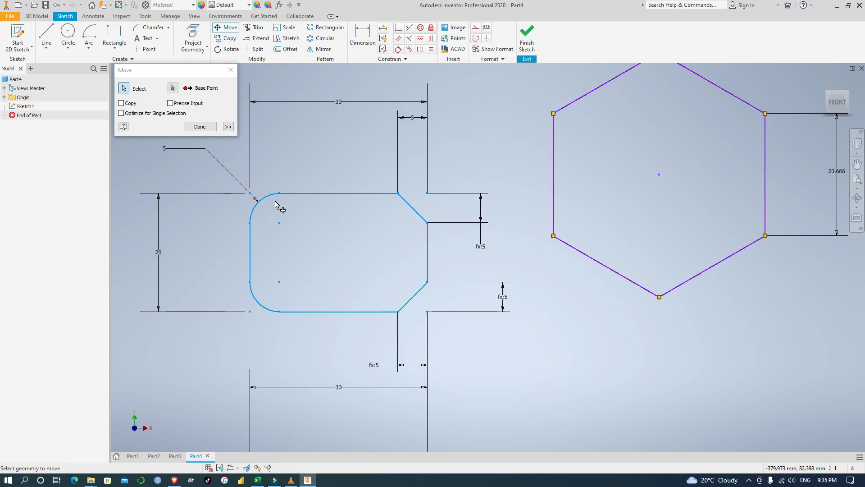
{"action": "key", "text": "Escape"}
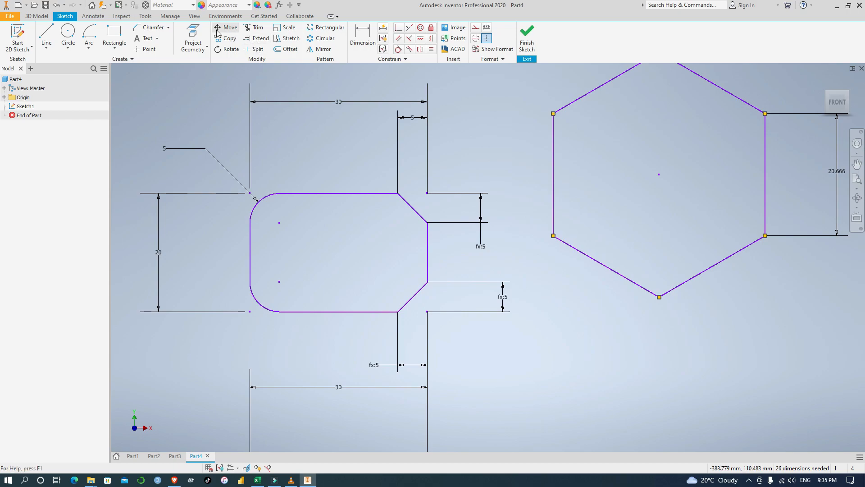
Compare window and crossing selection on the left part of the filleted and chamfered rectangle.
{"action": "left_click_drag", "start_coordinate": [228, 154], "coordinate": [386, 334]}
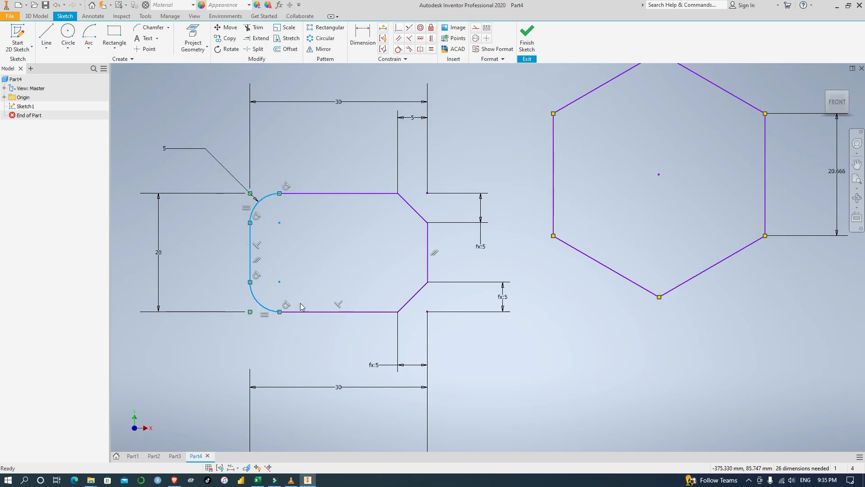
{"action": "left_click", "coordinate": [318, 146]}
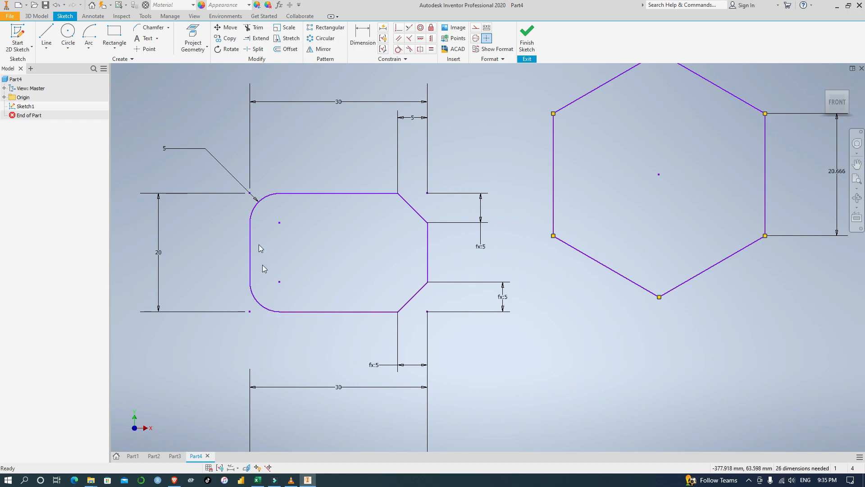
{"action": "left_click_drag", "start_coordinate": [231, 155], "coordinate": [365, 329]}
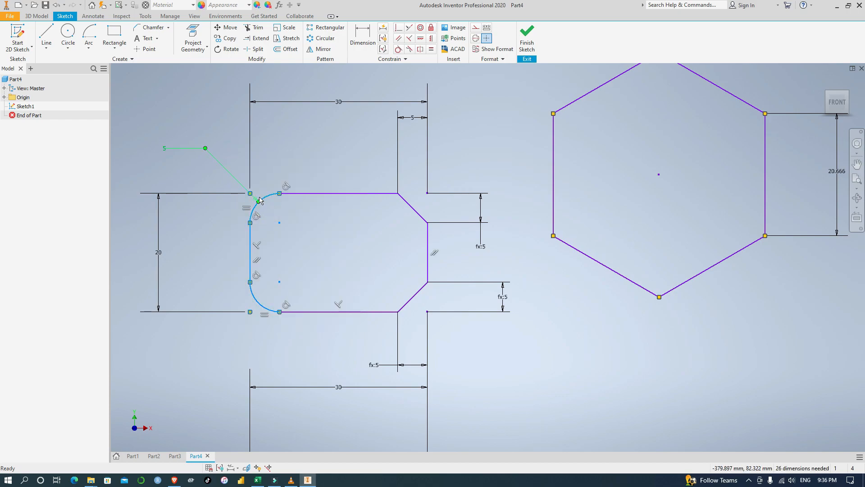
{"action": "left_click", "coordinate": [315, 354]}
{"action": "left_click", "coordinate": [374, 342]}
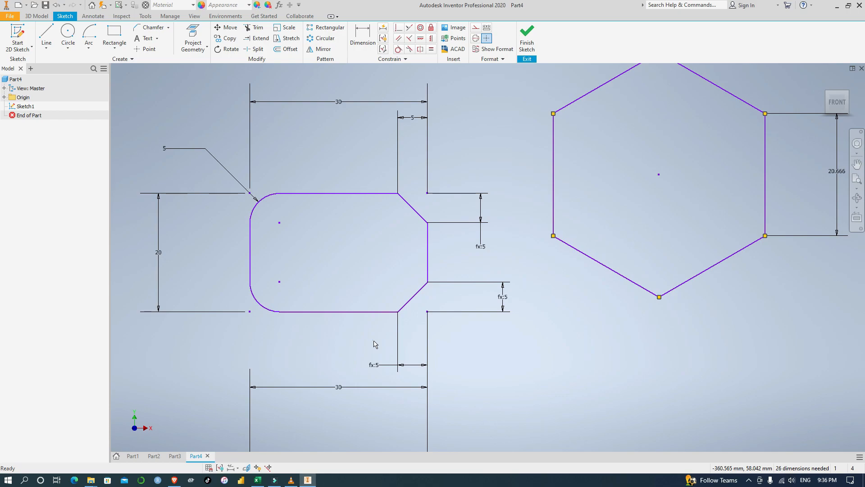
{"action": "left_click_drag", "start_coordinate": [373, 340], "coordinate": [247, 189]}
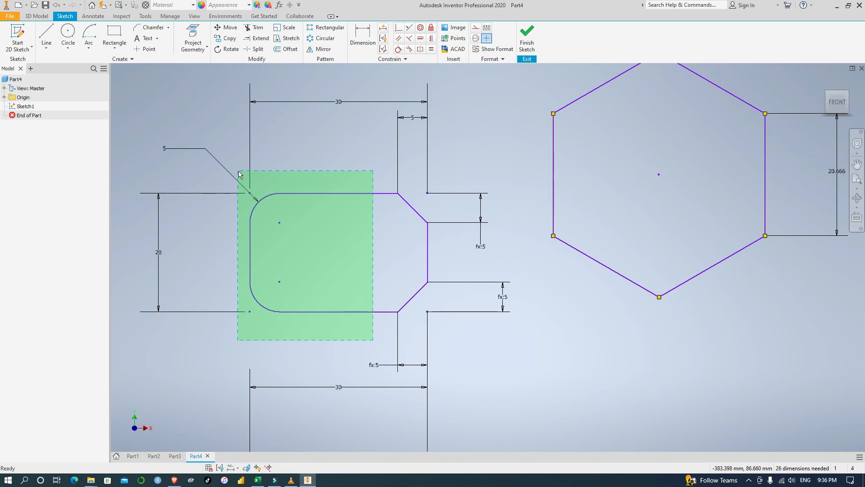
{"action": "left_click_drag", "start_coordinate": [239, 174], "coordinate": [239, 173]}
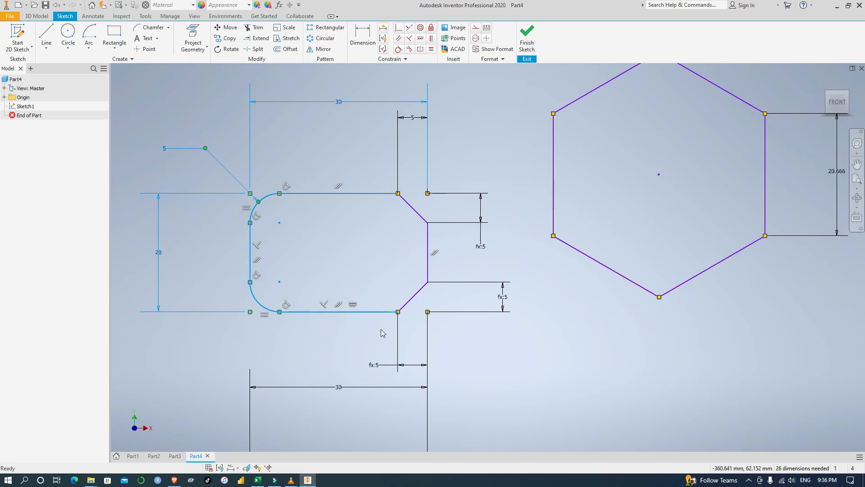
{"action": "left_click", "coordinate": [367, 345]}
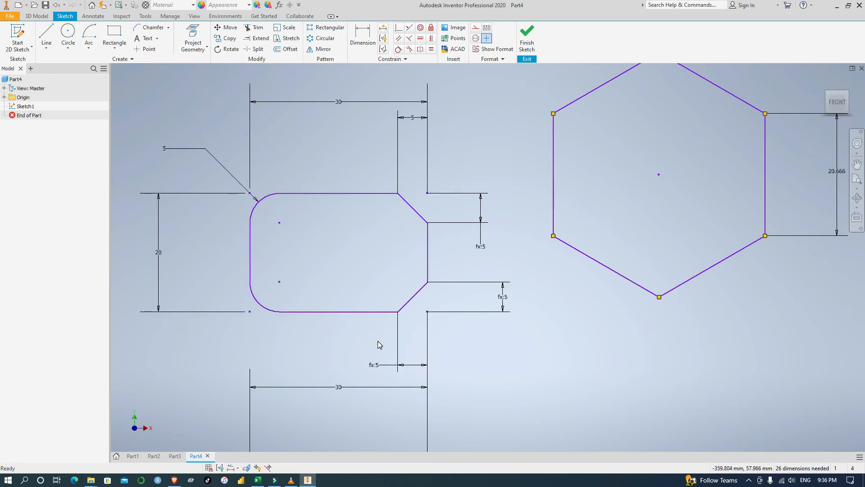
{"action": "left_click_drag", "start_coordinate": [377, 340], "coordinate": [232, 162]}
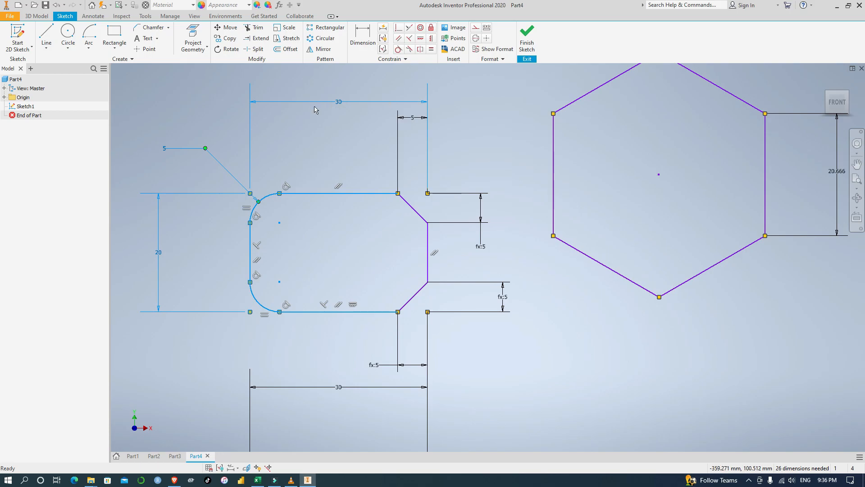
{"action": "left_click", "coordinate": [334, 141]}
{"action": "left_click_drag", "start_coordinate": [226, 153], "coordinate": [336, 330]}
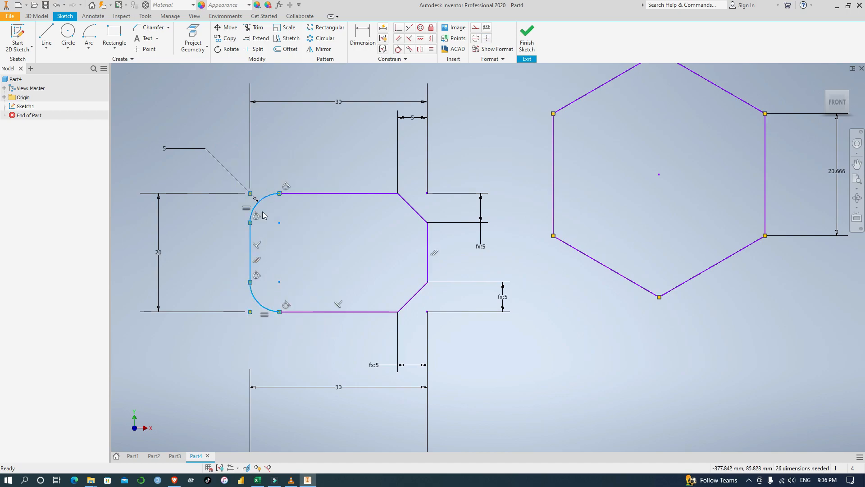
{"action": "left_click", "coordinate": [196, 256]}
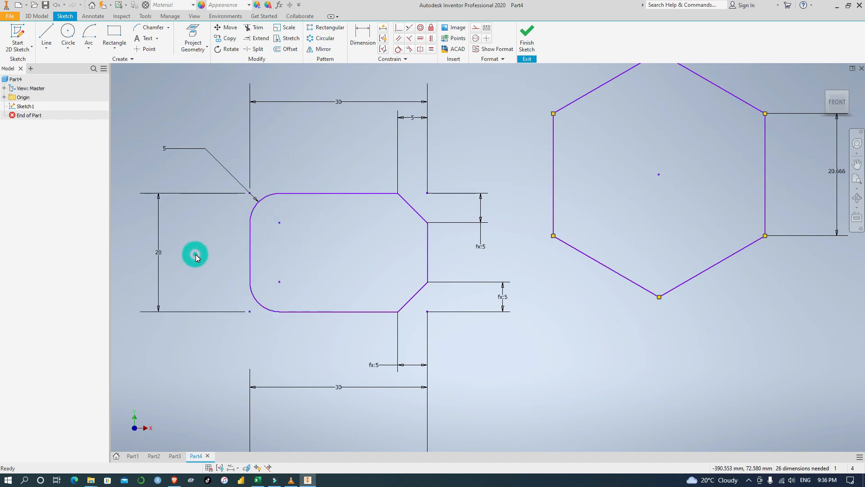
Move the filleted and chamfered rectangle straight down below the long horizontal line, using the left end of its lower chamfer as base point.
{"action": "left_click", "coordinate": [220, 28]}
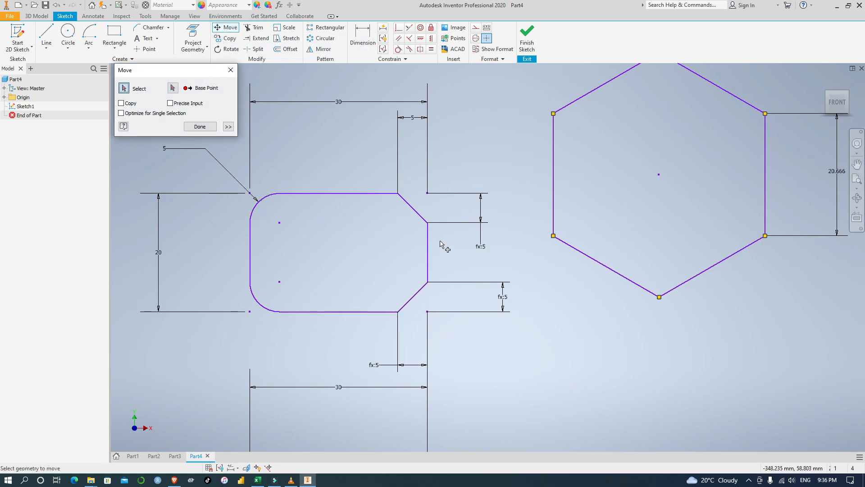
{"action": "left_click_drag", "start_coordinate": [477, 342], "coordinate": [228, 164]}
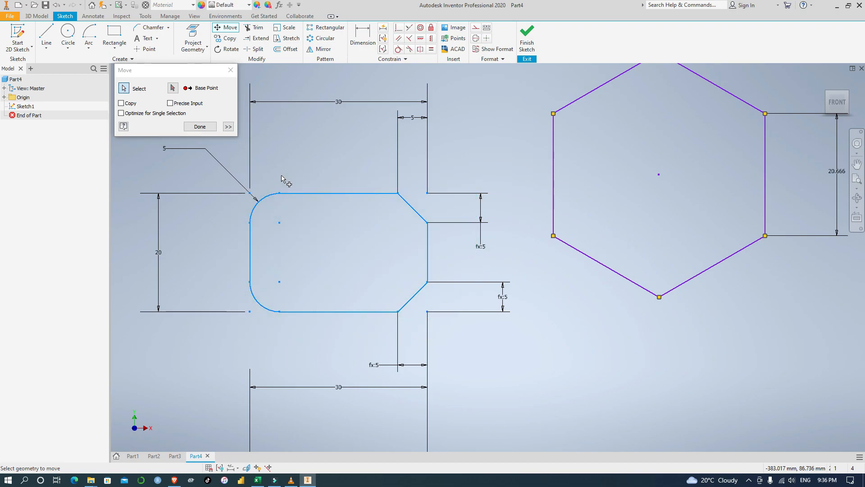
{"action": "scroll", "coordinate": [554, 312], "scroll_direction": "up", "scroll_amount": 3}
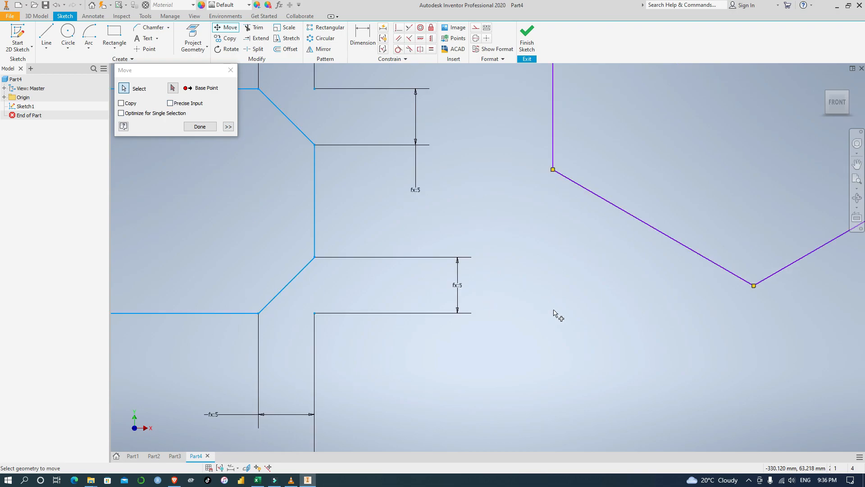
{"action": "scroll", "coordinate": [556, 312], "scroll_direction": "down", "scroll_amount": 5}
{"action": "mouse_move", "coordinate": [587, 359]}
{"action": "middle_mouse_down"}
{"action": "mouse_move", "coordinate": [548, 324]}
{"action": "mouse_move", "coordinate": [456, 186]}
{"action": "middle_mouse_up"}
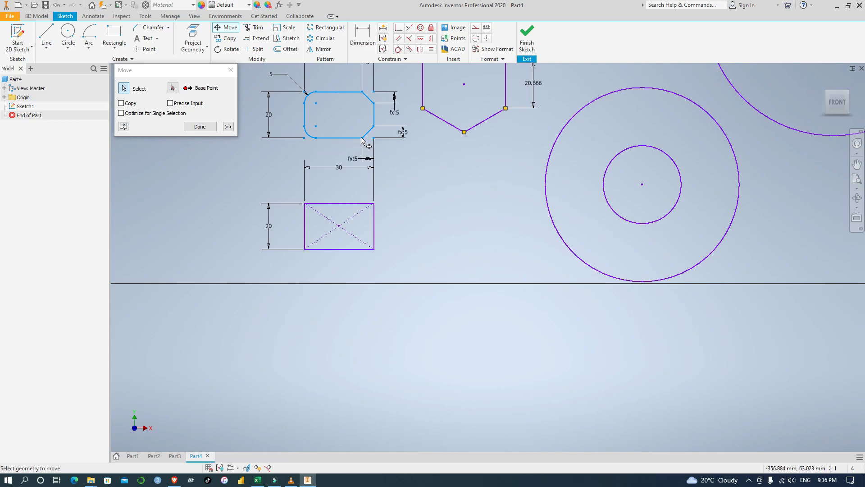
{"action": "left_click", "coordinate": [173, 87]}
{"action": "left_click", "coordinate": [362, 138]}
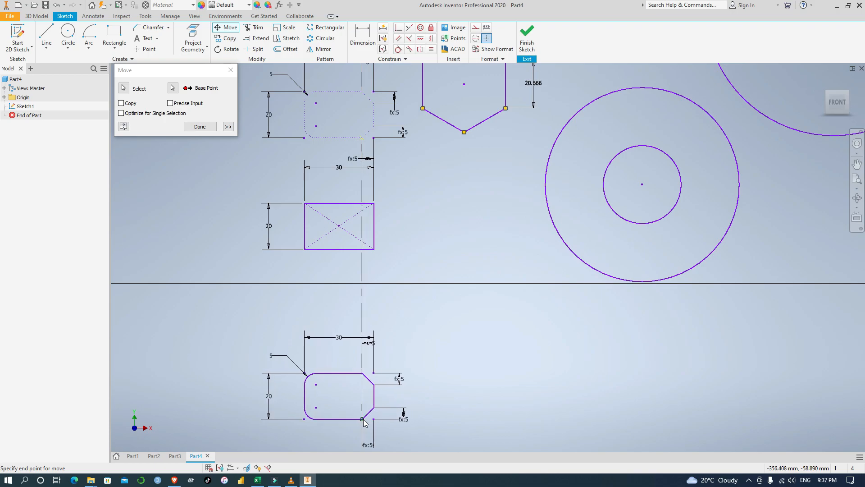
{"action": "left_click", "coordinate": [363, 419]}
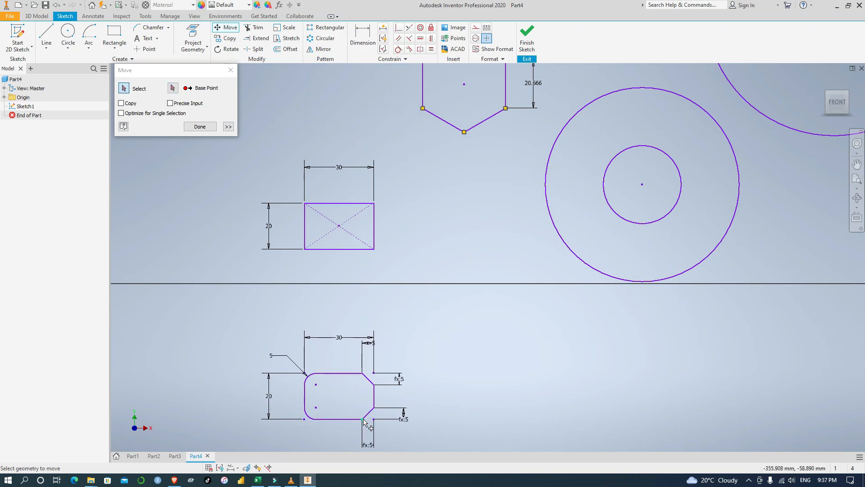
{"action": "left_click", "coordinate": [199, 126]}
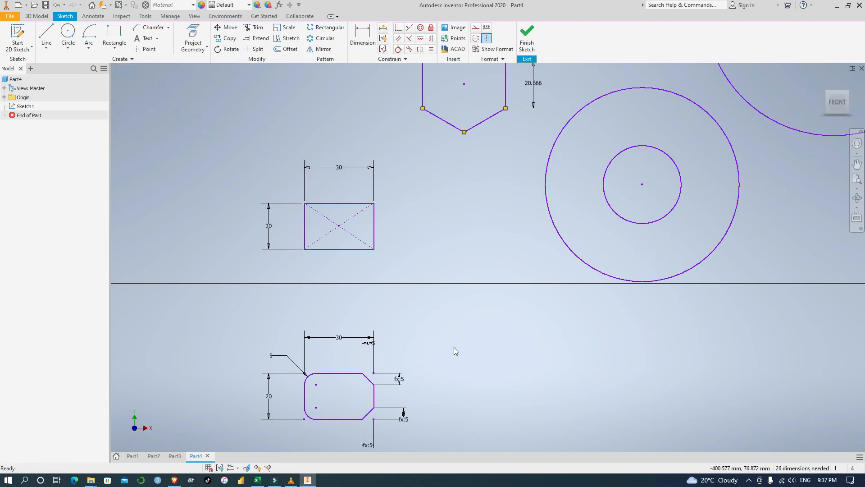
Copy the plain 30 by 20 mm rectangle to its left at the same height, using its lower-left corner as base point.
{"action": "left_click", "coordinate": [228, 39]}
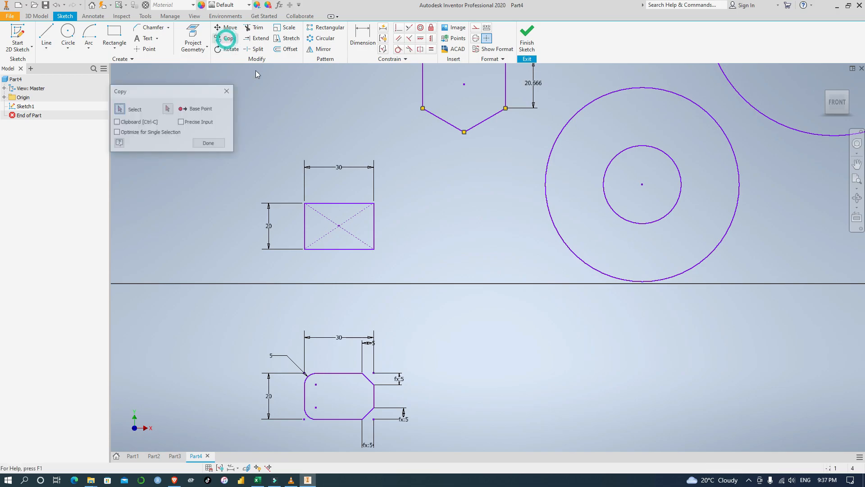
{"action": "left_click_drag", "start_coordinate": [397, 266], "coordinate": [279, 180]}
{"action": "left_click", "coordinate": [168, 109]}
{"action": "left_click", "coordinate": [304, 249]}
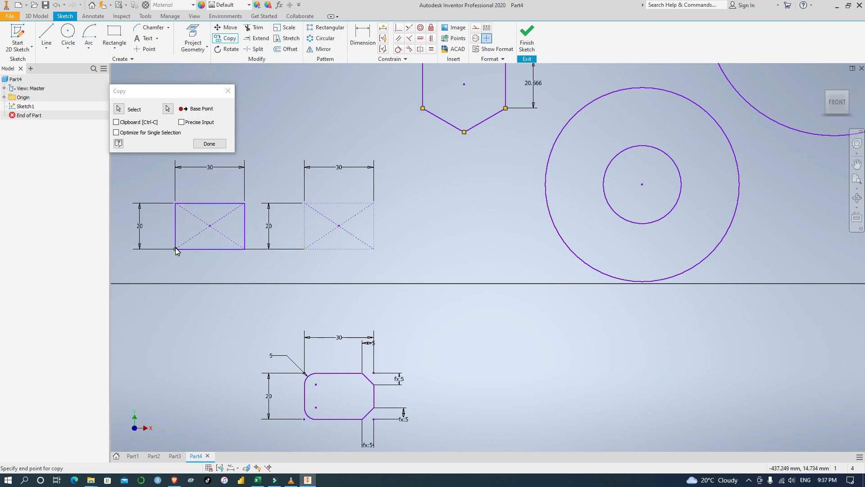
{"action": "left_click", "coordinate": [175, 249]}
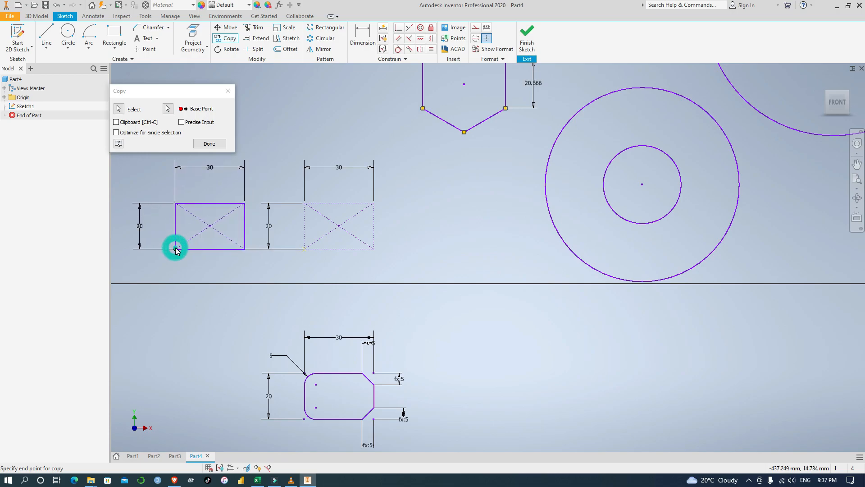
{"action": "left_click", "coordinate": [175, 248]}
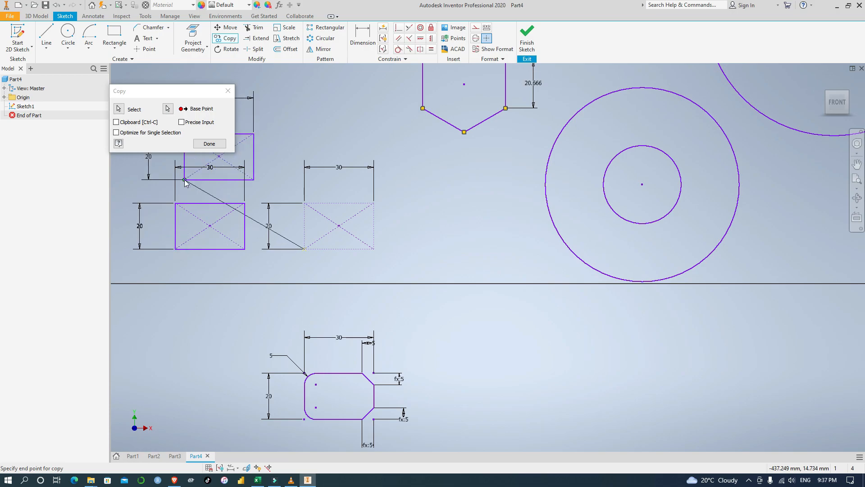
{"action": "left_click", "coordinate": [206, 145]}
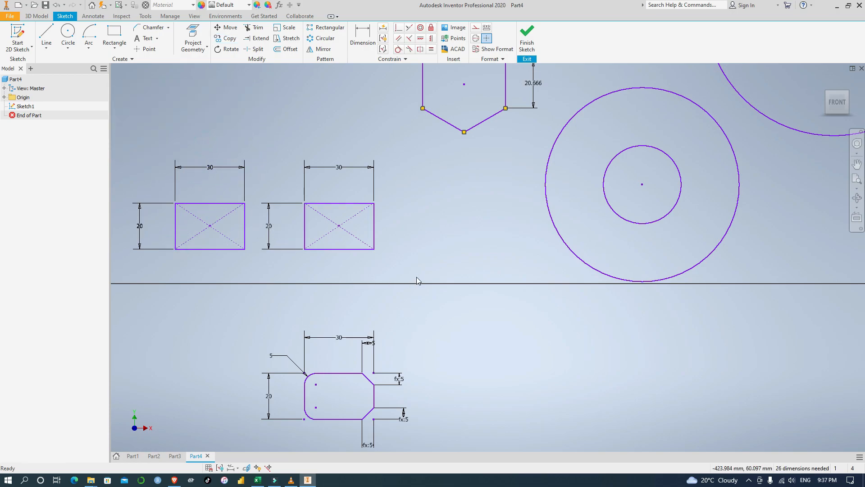
Undo the copy of the plain rectangle.
{"action": "left_click", "coordinate": [487, 255]}
{"action": "left_click_drag", "start_coordinate": [251, 260], "coordinate": [234, 221]}
{"action": "left_click", "coordinate": [255, 274]}
{"action": "key", "text": "ctrl+z"}
{"action": "key", "text": "ctrl+z"}
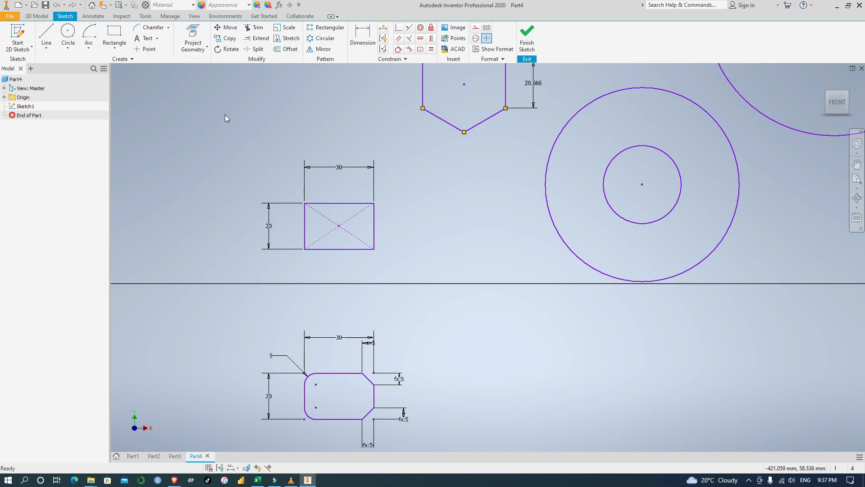
Rotate the plain rectangle 270 degrees about its centre point, accepting removal of its constraints to other geometry, and undo the rotation.
{"action": "left_click", "coordinate": [228, 53]}
{"action": "mouse_move", "coordinate": [391, 262]}
{"action": "left_mouse_down"}
{"action": "mouse_move", "coordinate": [299, 202]}
{"action": "mouse_move", "coordinate": [278, 176]}
{"action": "left_mouse_up"}
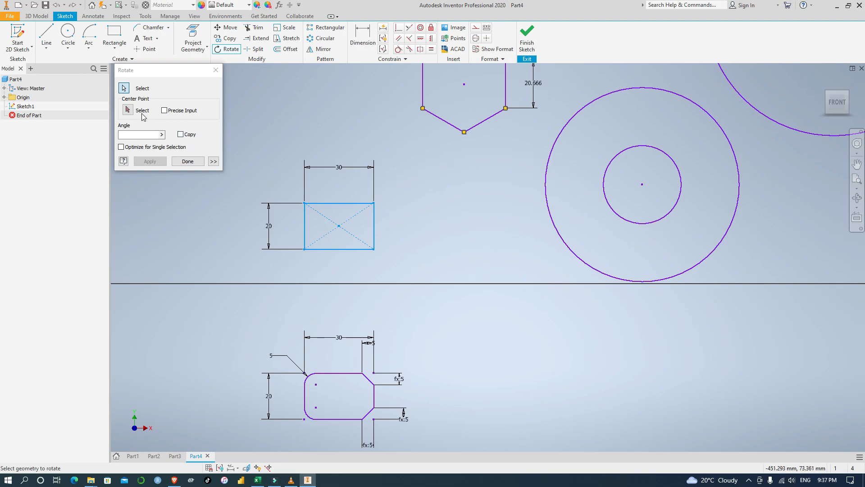
{"action": "left_click", "coordinate": [128, 110]}
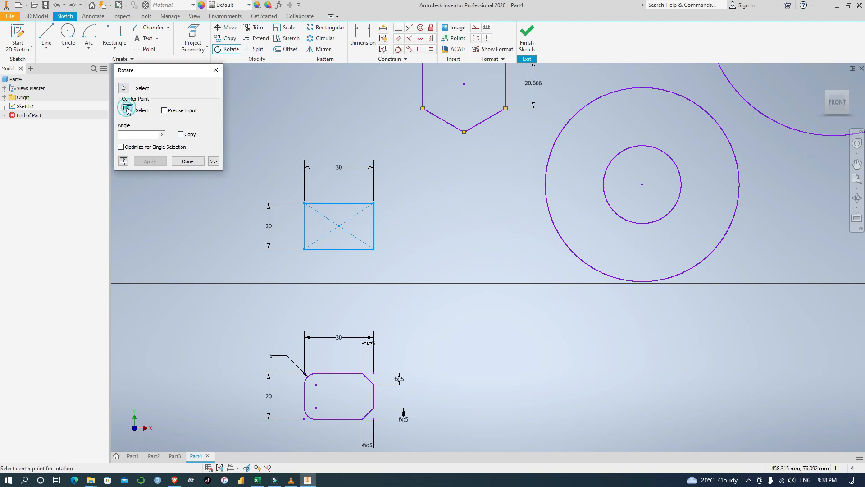
{"action": "left_click", "coordinate": [340, 226]}
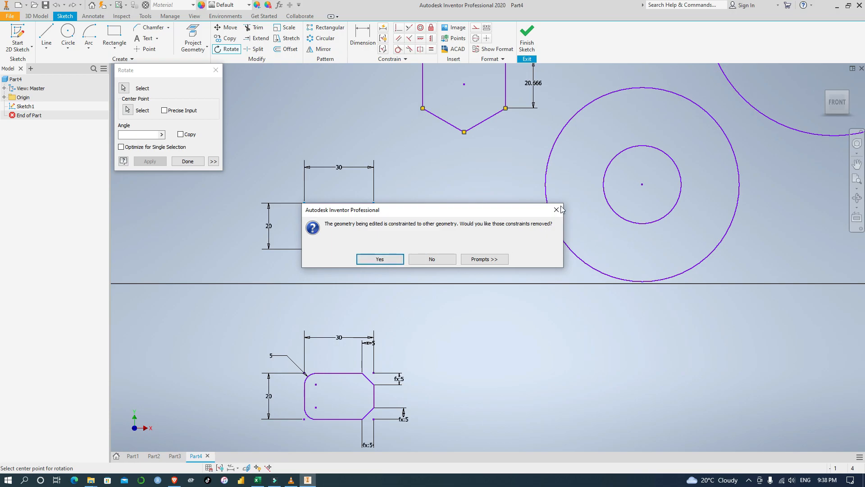
{"action": "left_click", "coordinate": [386, 261]}
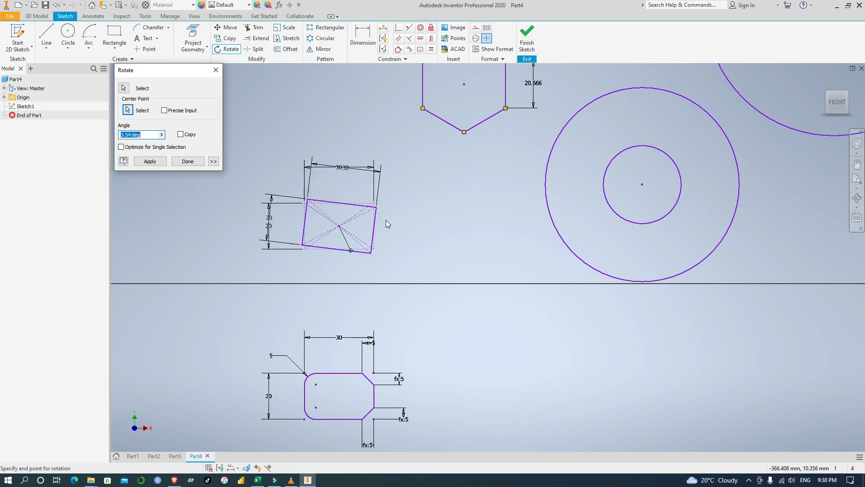
{"action": "type", "text": "2"}
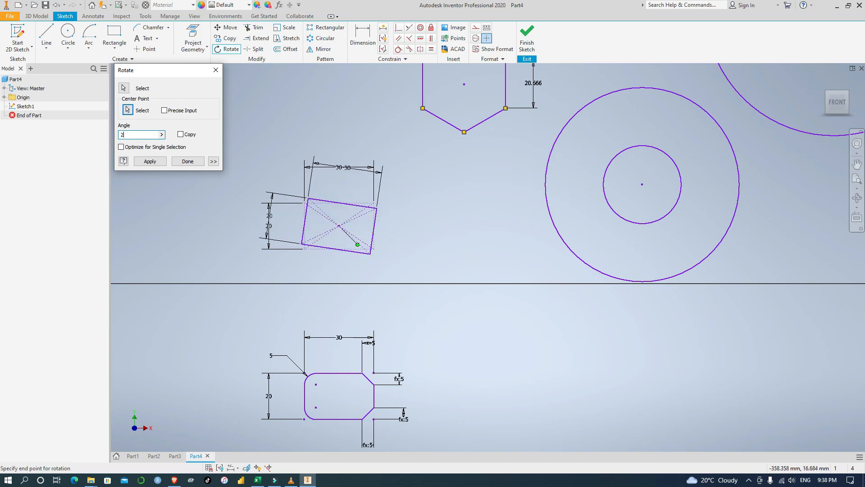
{"action": "type", "text": "70"}
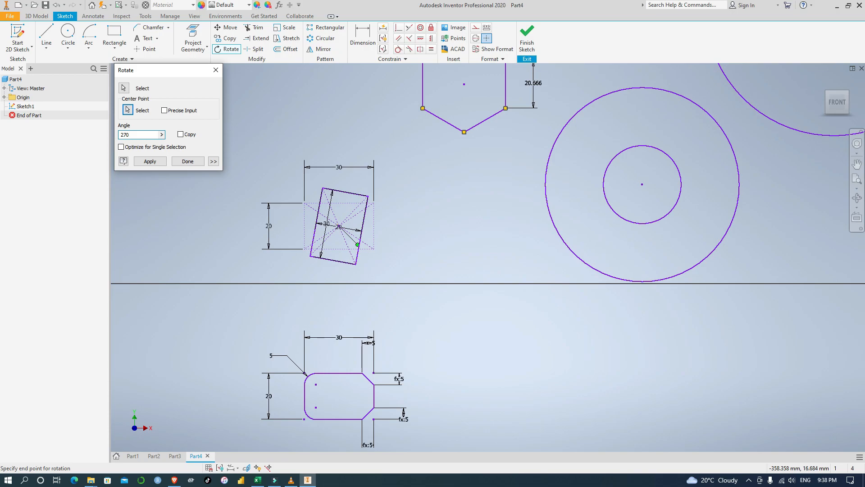
{"action": "key", "text": "Return"}
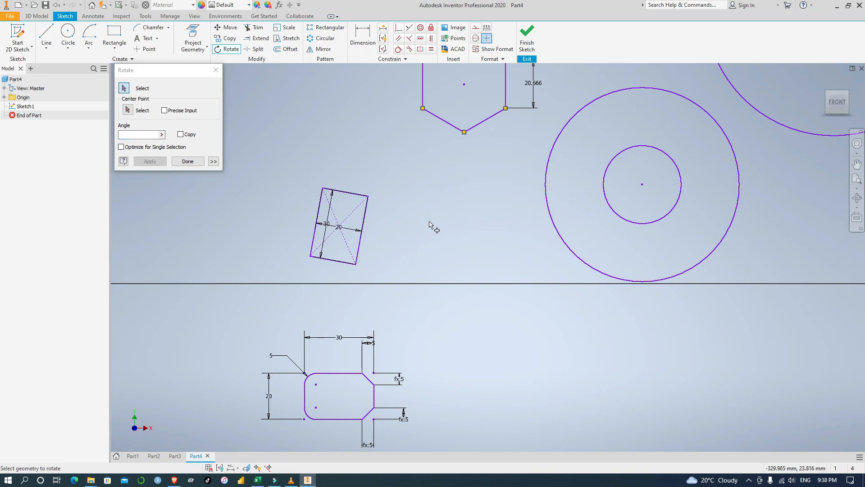
{"action": "left_click", "coordinate": [187, 162]}
{"action": "key", "text": "ctrl+z"}
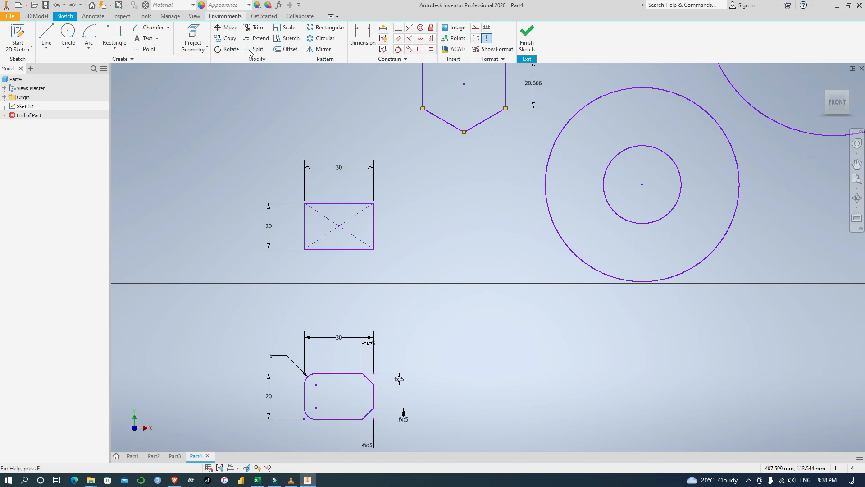
Turn the plain 30 by 20 mm rectangle upright with a 270-degree Rotate about its centre, accepting the removal of its constraints.
{"action": "left_click", "coordinate": [229, 48]}
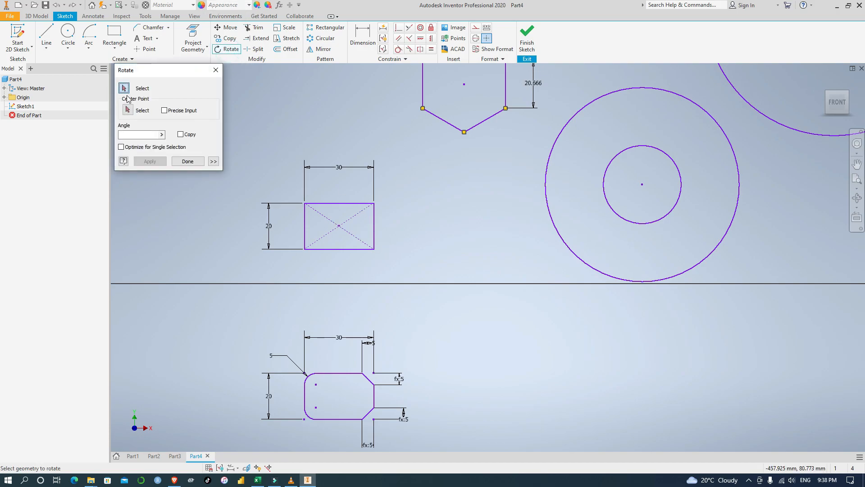
{"action": "left_click_drag", "start_coordinate": [386, 255], "coordinate": [285, 185]}
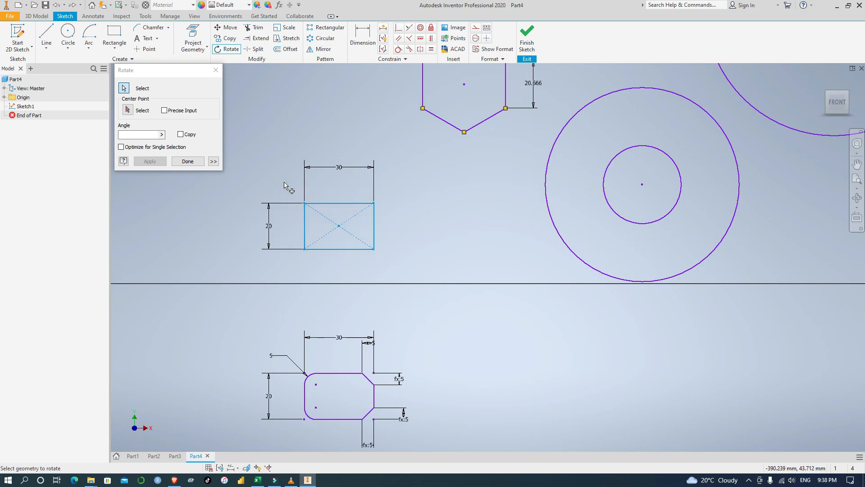
{"action": "left_click", "coordinate": [128, 110]}
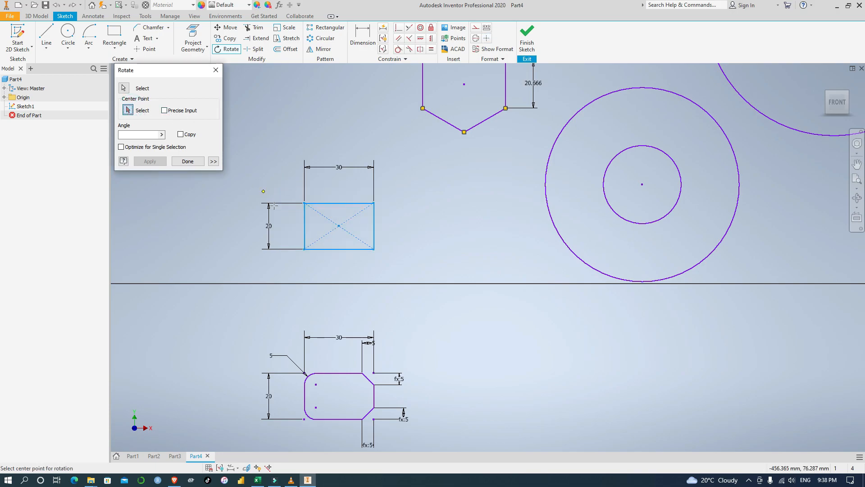
{"action": "left_click", "coordinate": [340, 226]}
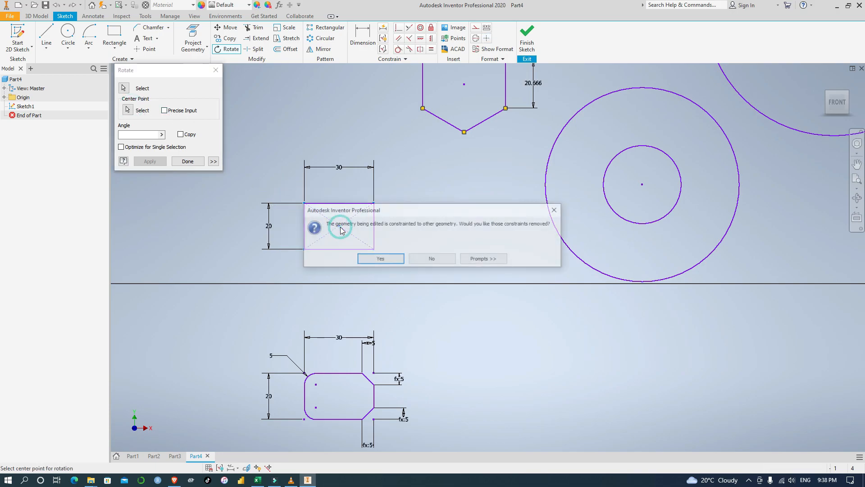
{"action": "left_click", "coordinate": [387, 257]}
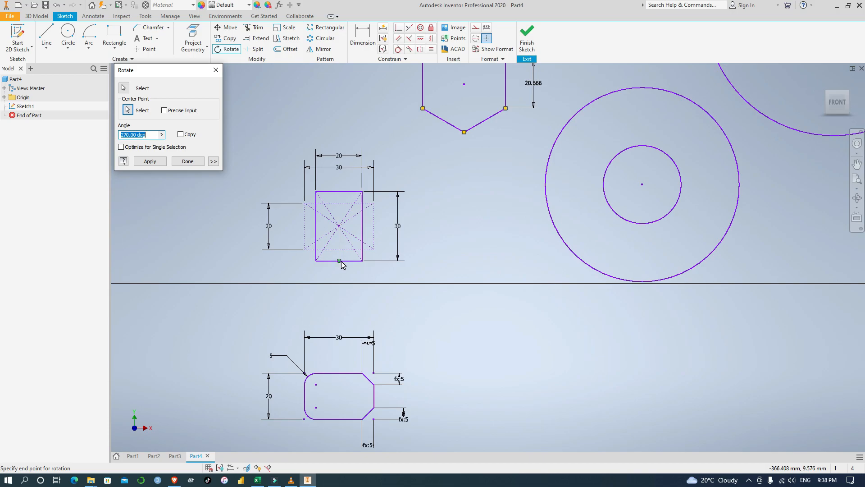
{"action": "left_click", "coordinate": [342, 261]}
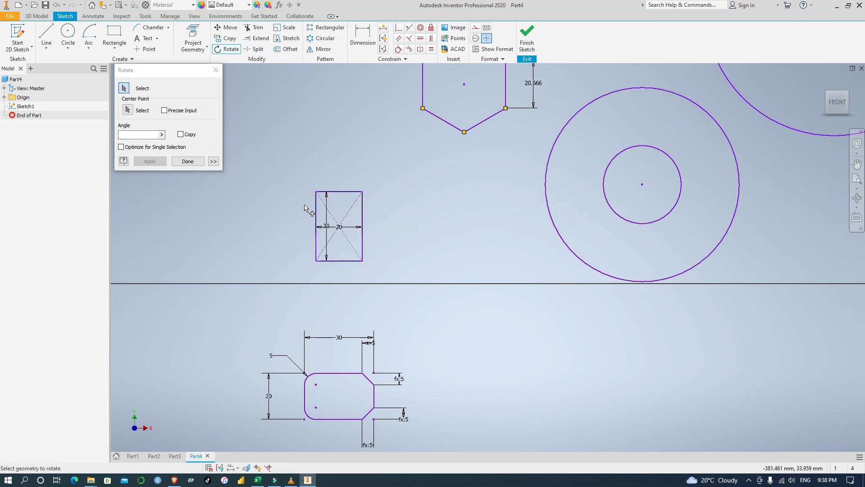
{"action": "left_click", "coordinate": [188, 162]}
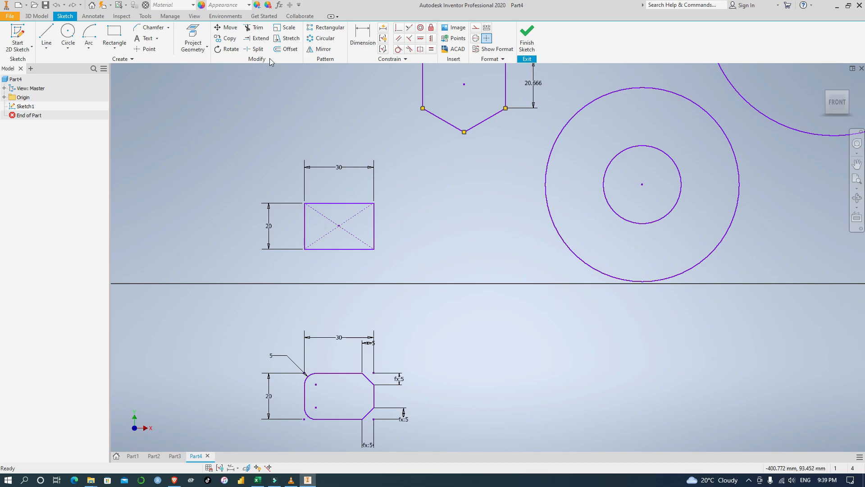
Create a copy of the plain rectangle rotated 270 degrees about its lower-left corner, accepting constraint removal, and undo the result.
{"action": "left_click", "coordinate": [236, 49]}
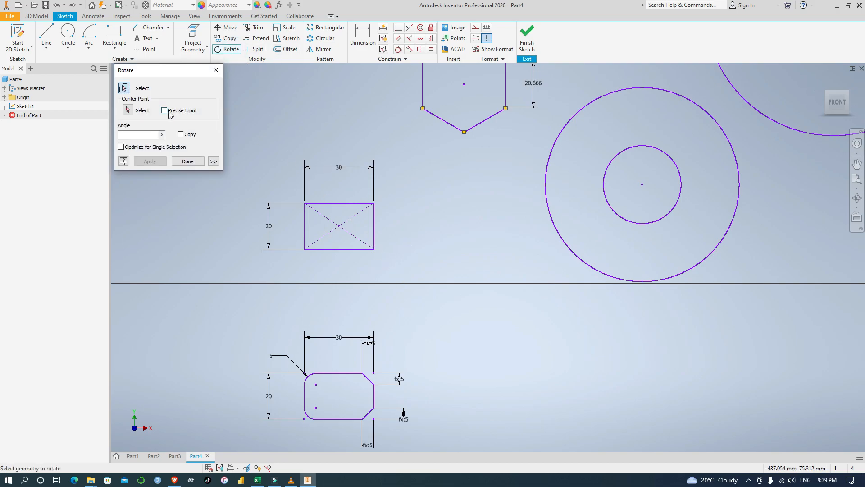
{"action": "left_click_drag", "start_coordinate": [393, 255], "coordinate": [285, 186]}
{"action": "left_click", "coordinate": [128, 110]}
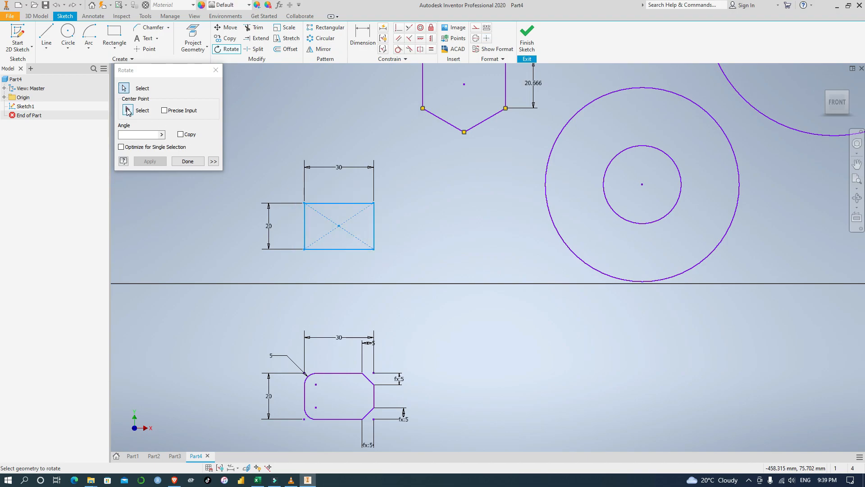
{"action": "left_click", "coordinate": [128, 110]}
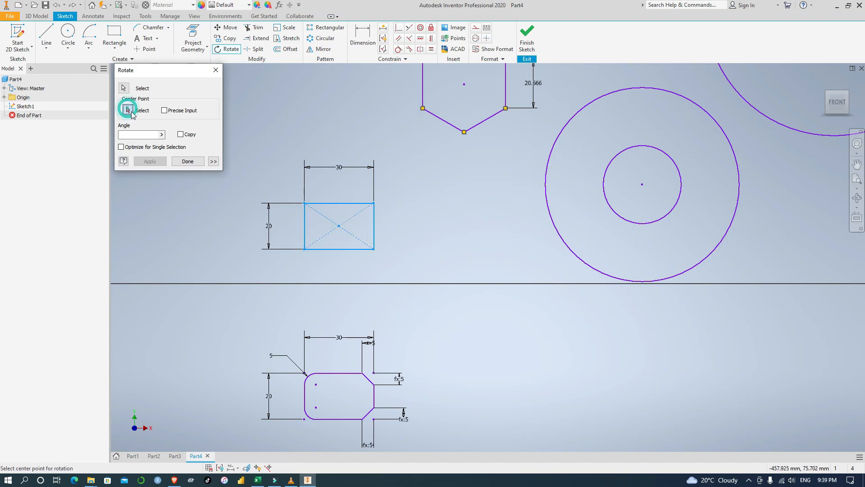
{"action": "left_click", "coordinate": [304, 249]}
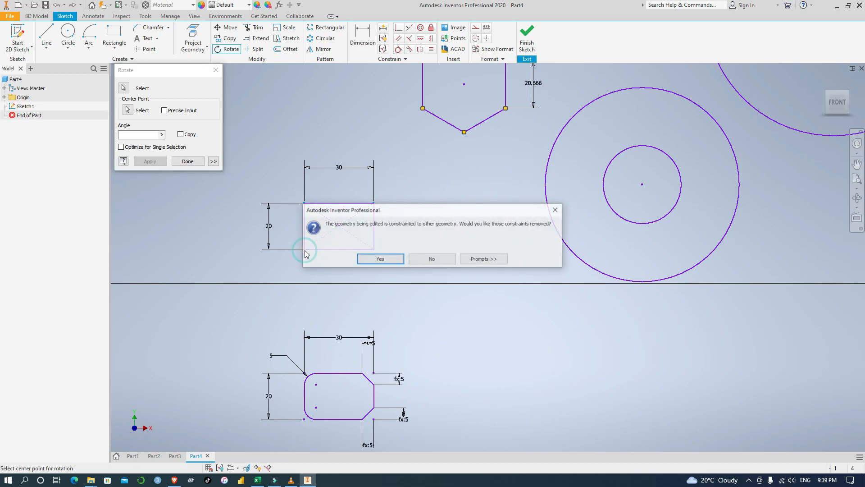
{"action": "left_click", "coordinate": [379, 260]}
{"action": "left_click", "coordinate": [304, 290]}
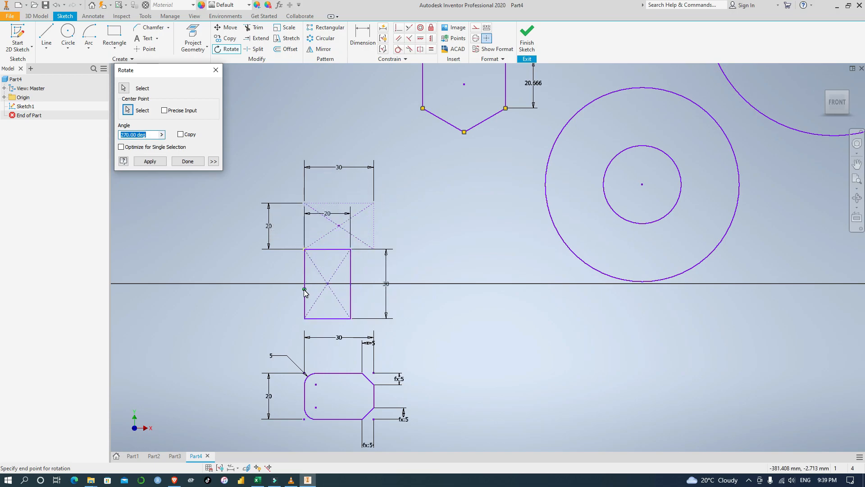
{"action": "left_click", "coordinate": [180, 134]}
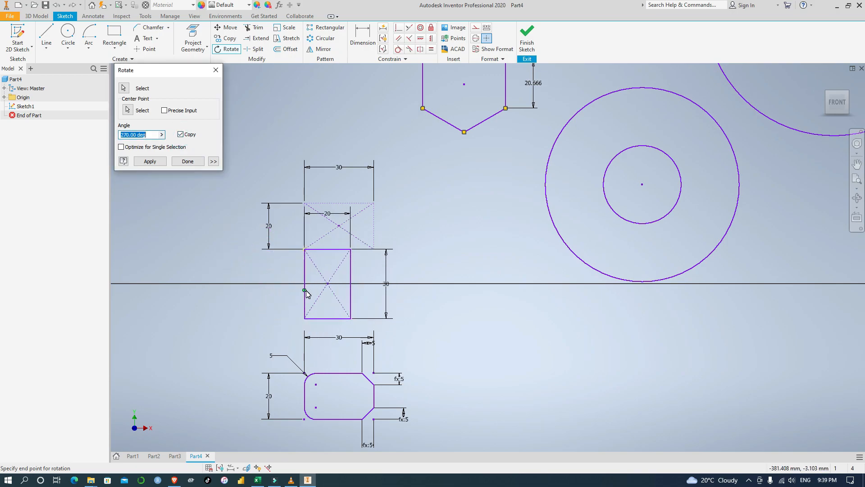
{"action": "left_click", "coordinate": [305, 290]}
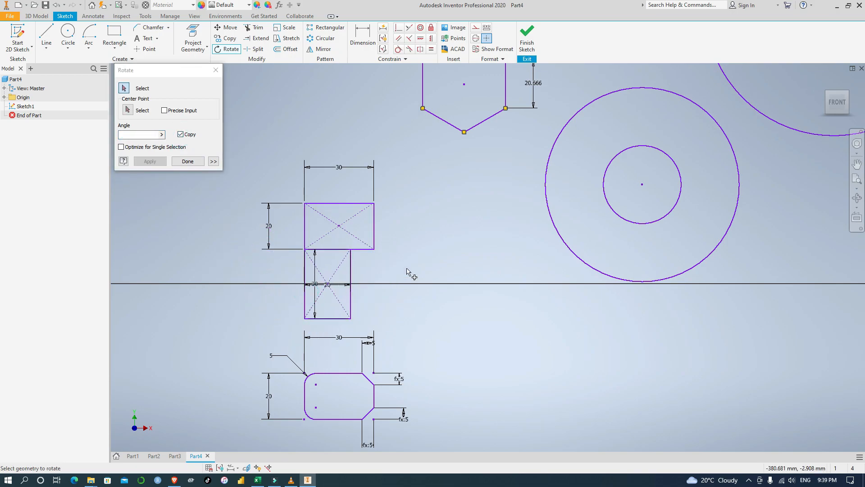
{"action": "left_click", "coordinate": [465, 221]}
{"action": "key", "text": "Escape"}
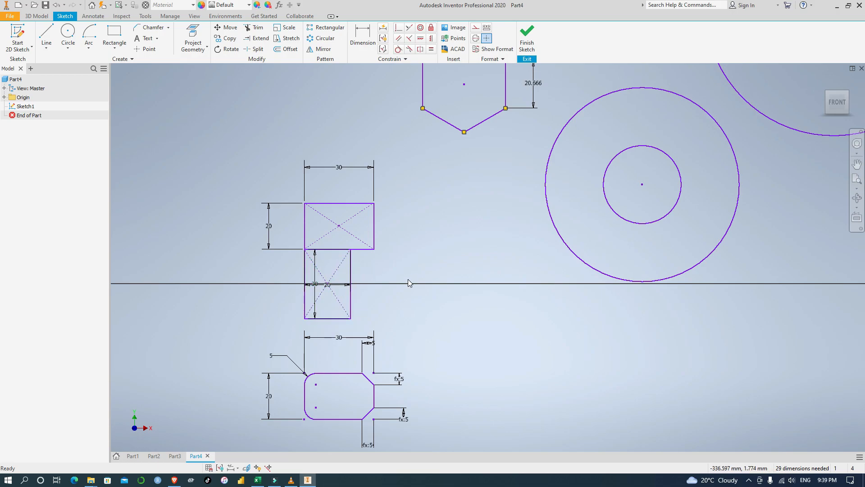
{"action": "key", "text": "ctrl+z"}
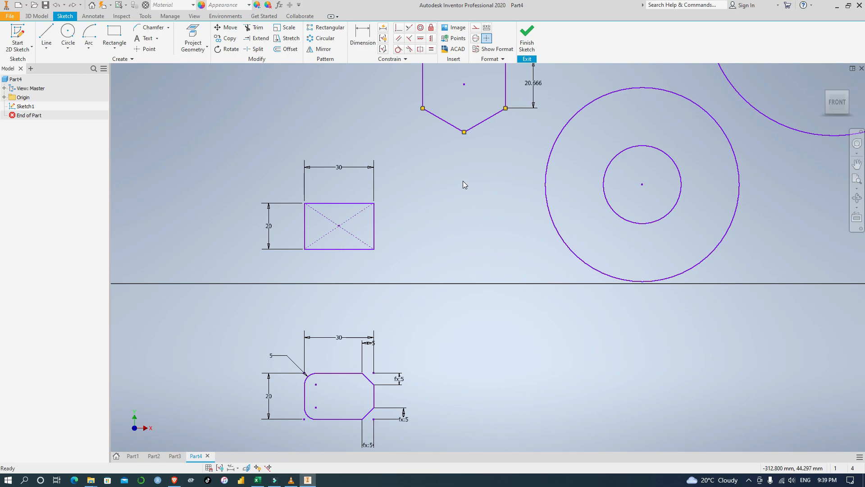
Delete the vertical line at the right end of the horizontal line above the hexagon, along with the 100 mm dimension.
{"action": "scroll", "coordinate": [464, 184], "scroll_direction": "up", "scroll_amount": 3}
{"action": "scroll", "coordinate": [464, 184], "scroll_direction": "down", "scroll_amount": 7}
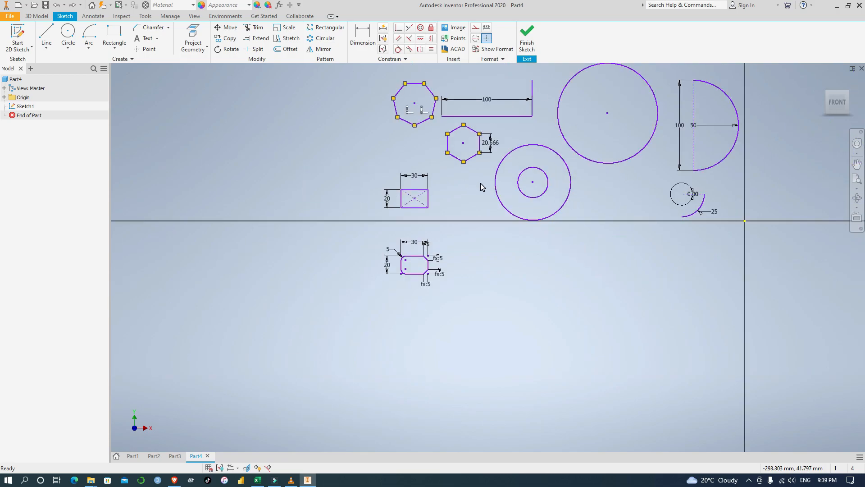
{"action": "scroll", "coordinate": [480, 183], "scroll_direction": "up", "scroll_amount": 3}
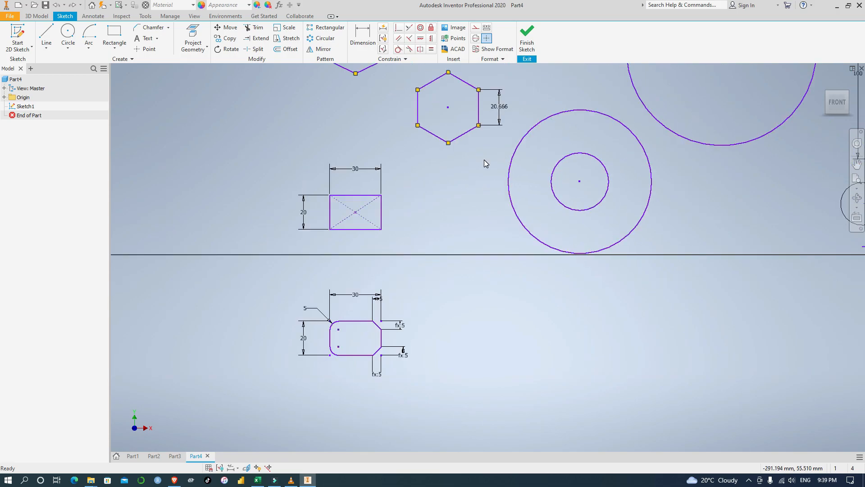
{"action": "middle_click_drag", "start_coordinate": [484, 160], "coordinate": [344, 244]}
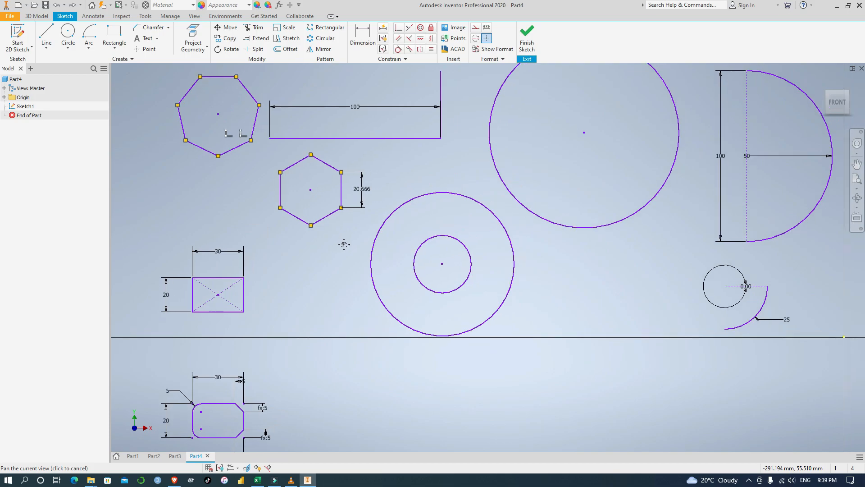
{"action": "left_click", "coordinate": [440, 93]}
{"action": "key", "text": "Delete"}
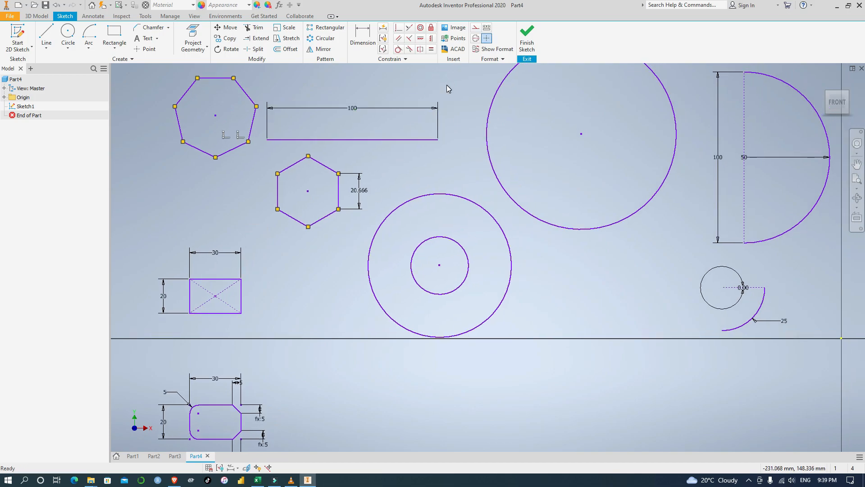
{"action": "left_click", "coordinate": [393, 108]}
{"action": "key", "text": "Delete"}
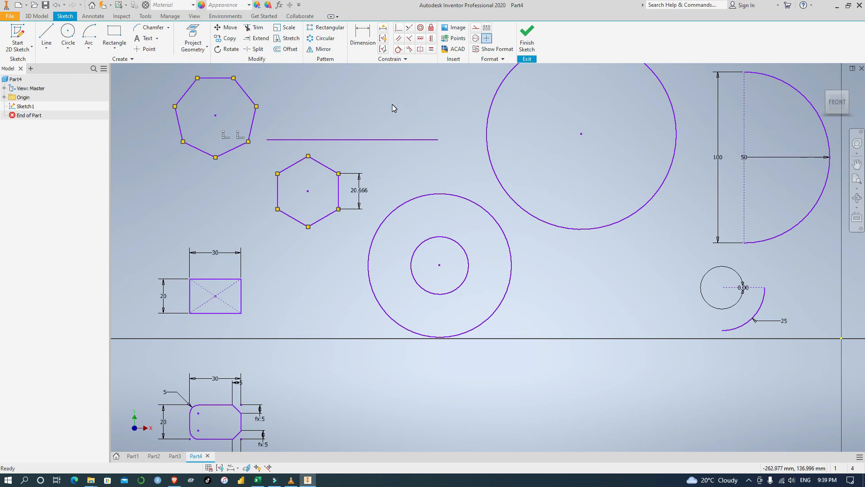
Draw a 60 mm vertical line crossing the horizontal line above the hexagon near its right end.
{"action": "left_click", "coordinate": [46, 32]}
{"action": "left_click", "coordinate": [434, 84]}
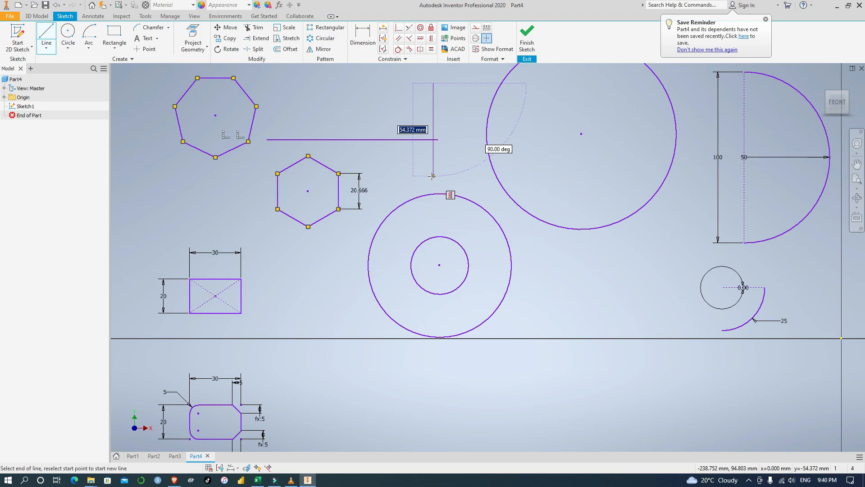
{"action": "type", "text": "60"}
{"action": "key", "text": "Return"}
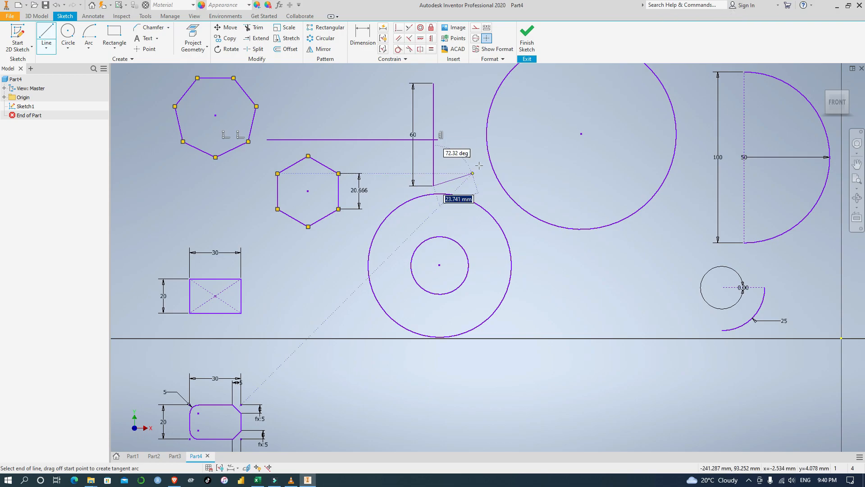
{"action": "key", "text": "Escape"}
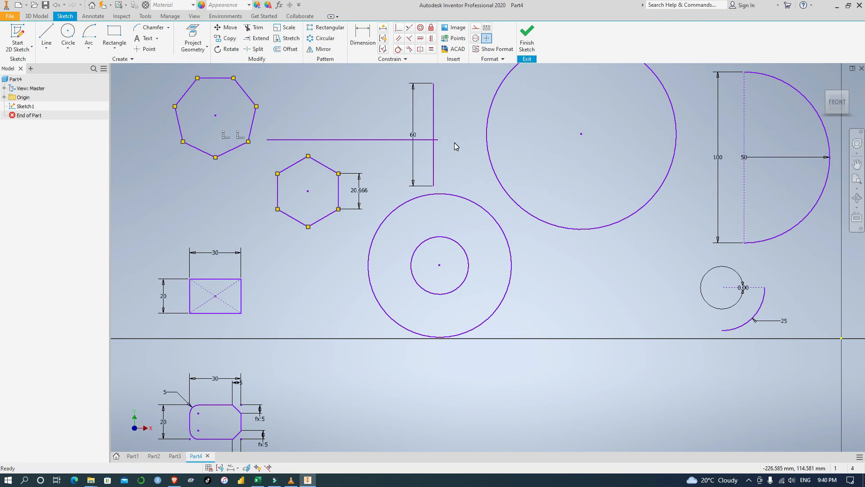
Trim the horizontal line's overhang beyond the vertical line and the part of the vertical line below their intersection.
{"action": "scroll", "coordinate": [453, 140], "scroll_direction": "down", "scroll_amount": 2}
{"action": "scroll", "coordinate": [453, 140], "scroll_direction": "up", "scroll_amount": 6}
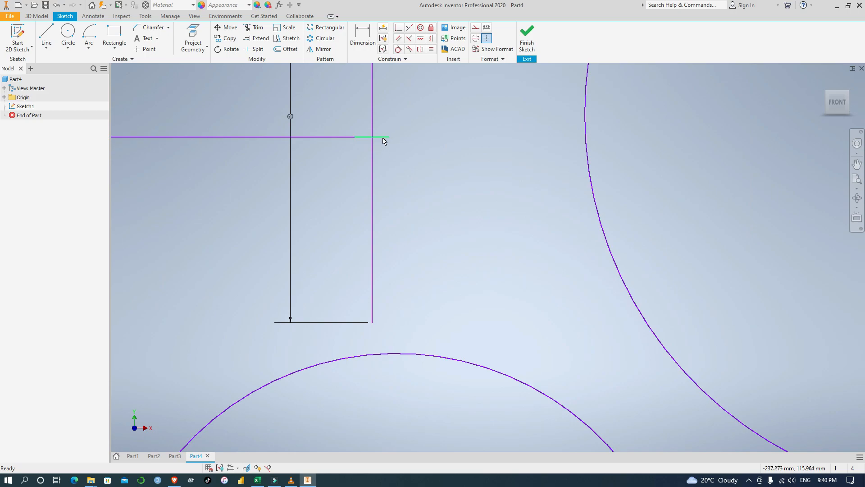
{"action": "left_click", "coordinate": [255, 28]}
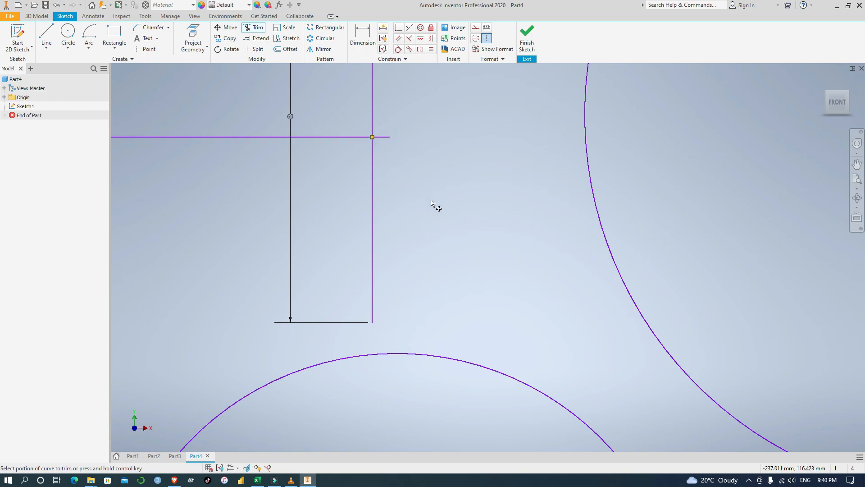
{"action": "left_click", "coordinate": [384, 139]}
{"action": "left_click", "coordinate": [372, 211]}
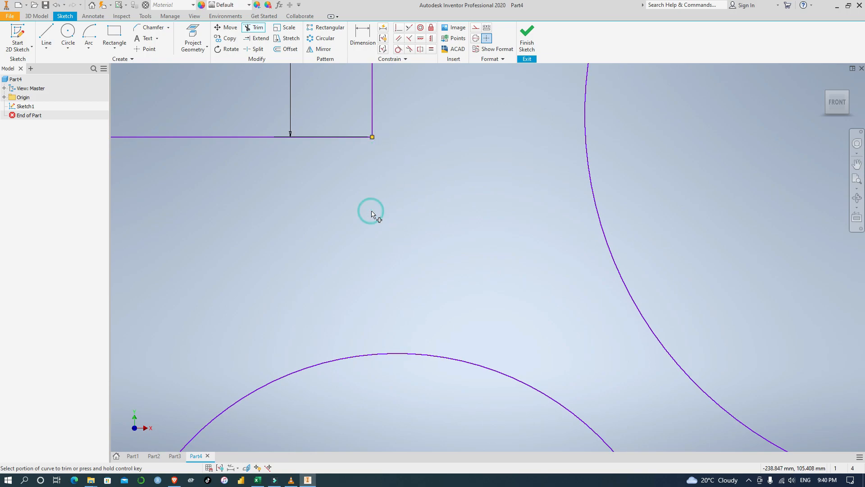
Trim the section of the horizontal line between the hexagon's right side and the vertical line.
{"action": "scroll", "coordinate": [458, 216], "scroll_direction": "down", "scroll_amount": 4}
{"action": "scroll", "coordinate": [456, 215], "scroll_direction": "up", "scroll_amount": 2}
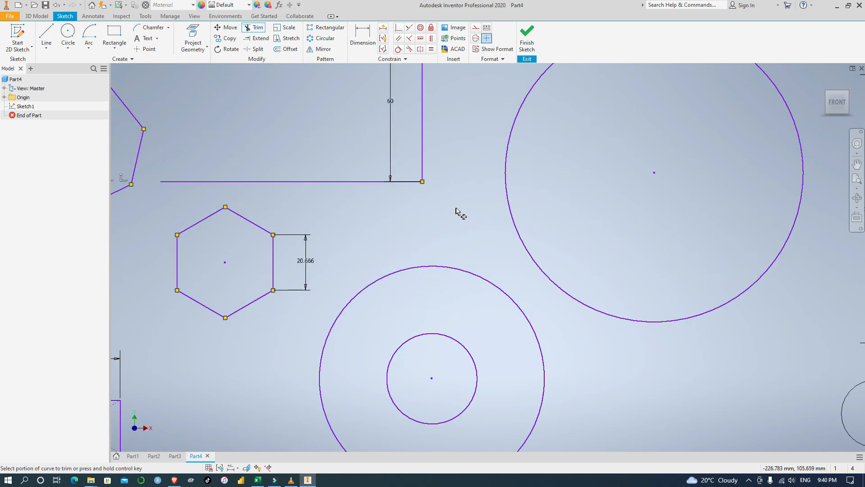
{"action": "scroll", "coordinate": [456, 211], "scroll_direction": "down", "scroll_amount": 2}
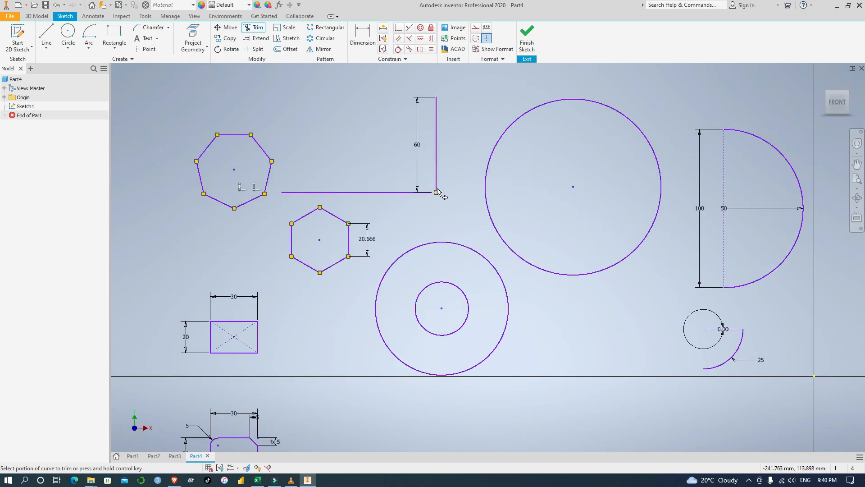
{"action": "scroll", "coordinate": [444, 195], "scroll_direction": "up", "scroll_amount": 2}
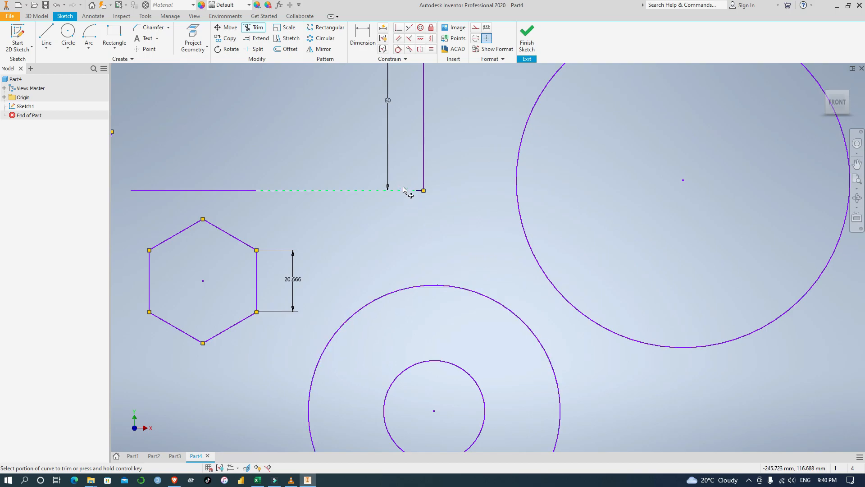
{"action": "left_click", "coordinate": [366, 192]}
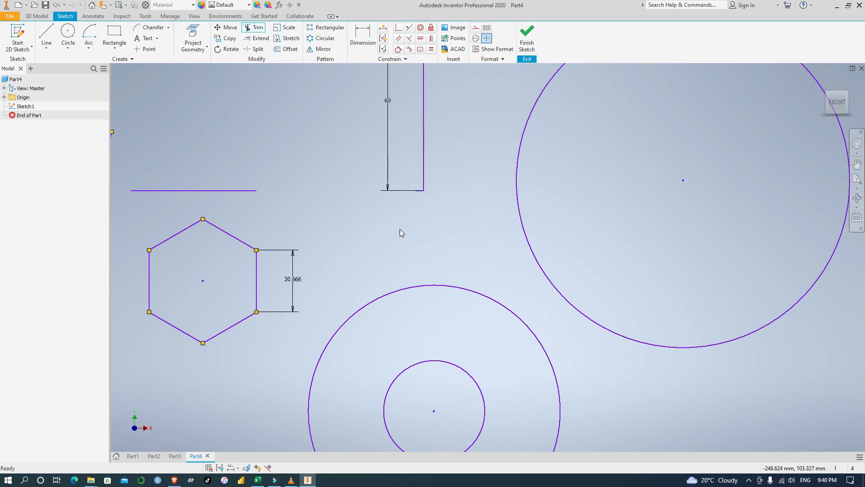
{"action": "key", "text": "Escape"}
Remove the short leftover segment of the horizontal line at the lower end of the vertical line.
{"action": "scroll", "coordinate": [412, 211], "scroll_direction": "down", "scroll_amount": 5}
{"action": "scroll", "coordinate": [412, 211], "scroll_direction": "up", "scroll_amount": 4}
{"action": "key", "text": "ctrl+z"}
{"action": "scroll", "coordinate": [414, 211], "scroll_direction": "up", "scroll_amount": 5}
{"action": "scroll", "coordinate": [418, 212], "scroll_direction": "down", "scroll_amount": 6}
{"action": "left_click", "coordinate": [344, 180]}
{"action": "key", "text": "Delete"}
{"action": "scroll", "coordinate": [437, 185], "scroll_direction": "up", "scroll_amount": 5}
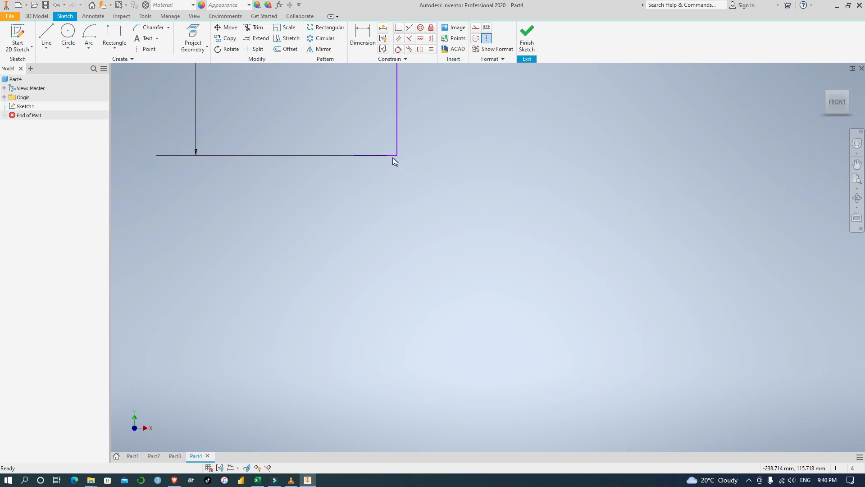
{"action": "left_click", "coordinate": [390, 155]}
{"action": "left_click", "coordinate": [424, 173]}
{"action": "left_click", "coordinate": [391, 155]}
{"action": "key", "text": "Escape"}
{"action": "scroll", "coordinate": [492, 192], "scroll_direction": "down", "scroll_amount": 5}
{"action": "scroll", "coordinate": [491, 191], "scroll_direction": "up", "scroll_amount": 10}
{"action": "scroll", "coordinate": [489, 189], "scroll_direction": "down", "scroll_amount": 5}
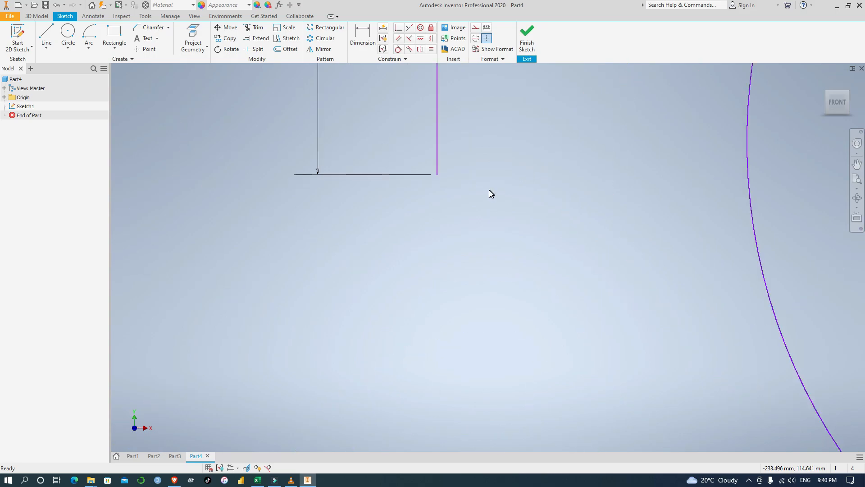
Extend the horizontal line above the hexagon to the vertical line's lower end, and delete the vertical line's 60 mm dimension.
{"action": "scroll", "coordinate": [498, 192], "scroll_direction": "up", "scroll_amount": 5}
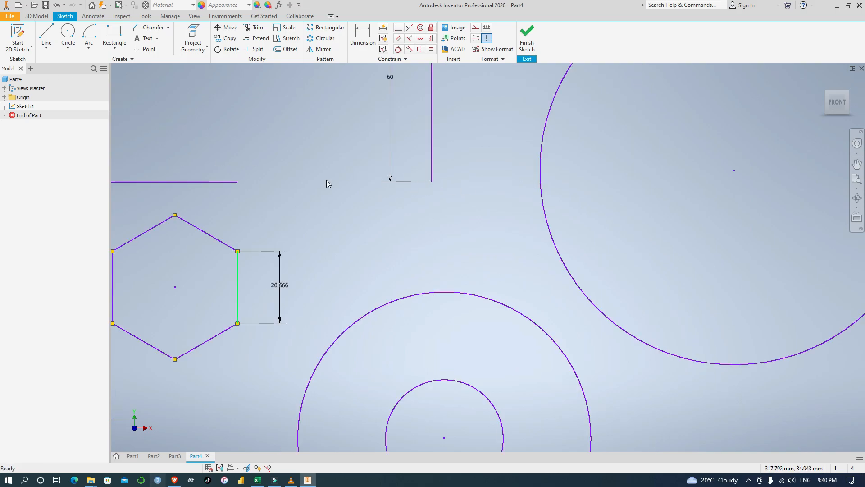
{"action": "left_click", "coordinate": [257, 38]}
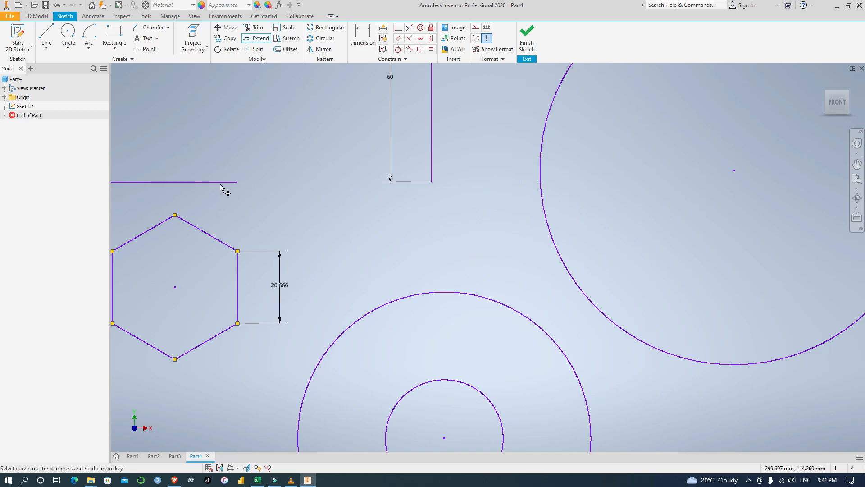
{"action": "left_click", "coordinate": [221, 182]}
{"action": "scroll", "coordinate": [403, 222], "scroll_direction": "up", "scroll_amount": 5}
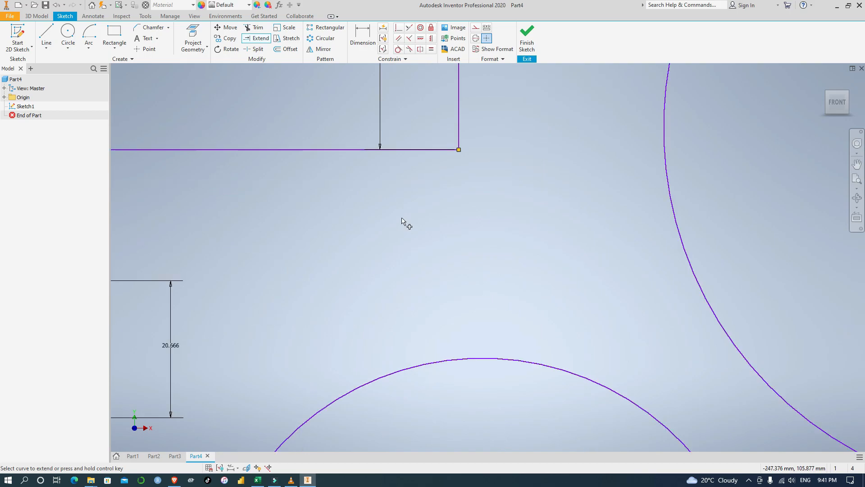
{"action": "scroll", "coordinate": [403, 221], "scroll_direction": "down", "scroll_amount": 4}
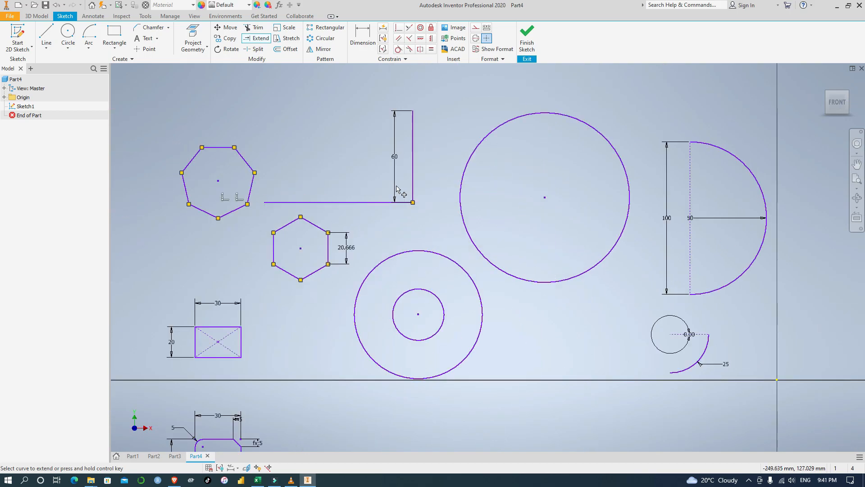
{"action": "key", "text": "Escape"}
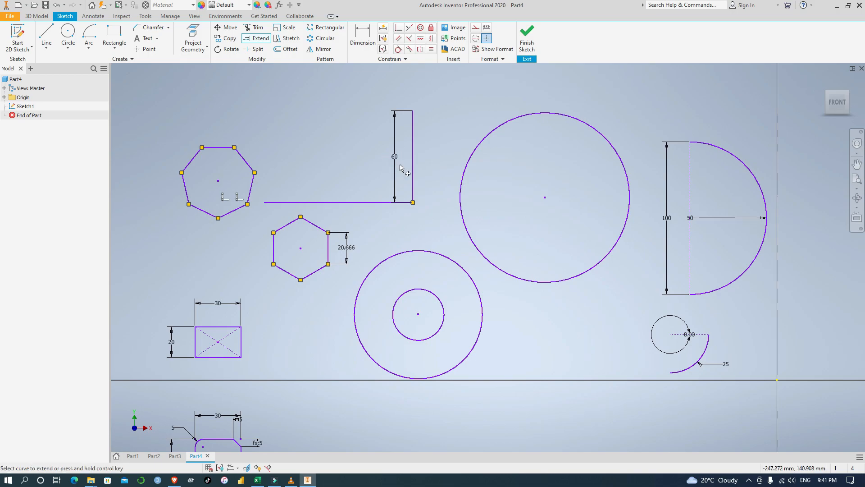
{"action": "left_click", "coordinate": [395, 157]}
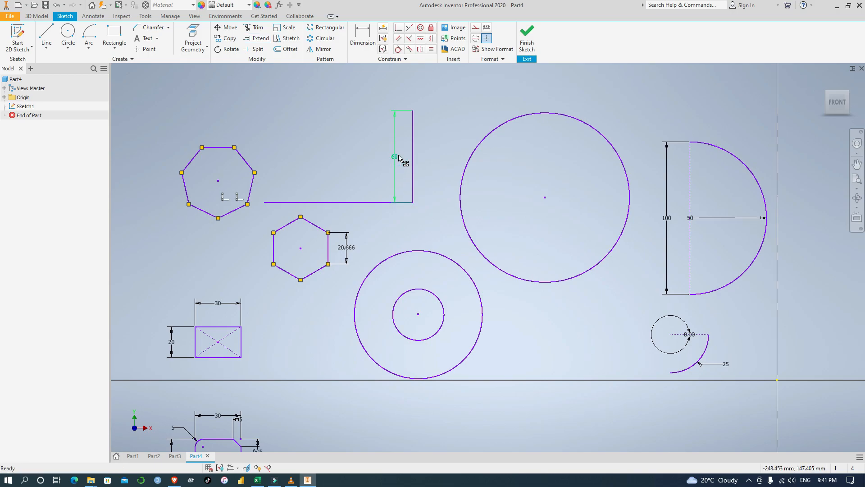
{"action": "key", "text": "Delete"}
Scale the large circle between the L-shaped lines and the semicircle by a factor of 0.5 about its centre.
{"action": "scroll", "coordinate": [431, 208], "scroll_direction": "down", "scroll_amount": 5}
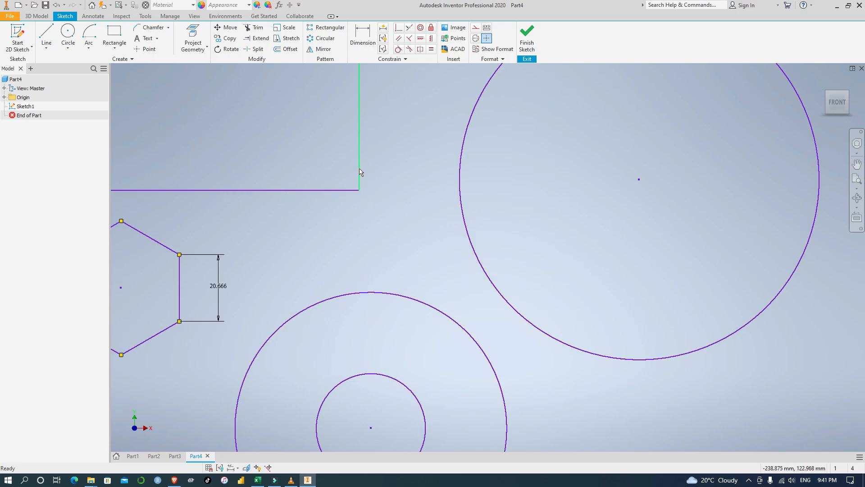
{"action": "scroll", "coordinate": [375, 193], "scroll_direction": "down", "scroll_amount": 4}
{"action": "scroll", "coordinate": [375, 194], "scroll_direction": "up", "scroll_amount": 6}
{"action": "middle_click_drag", "start_coordinate": [383, 202], "coordinate": [457, 216]}
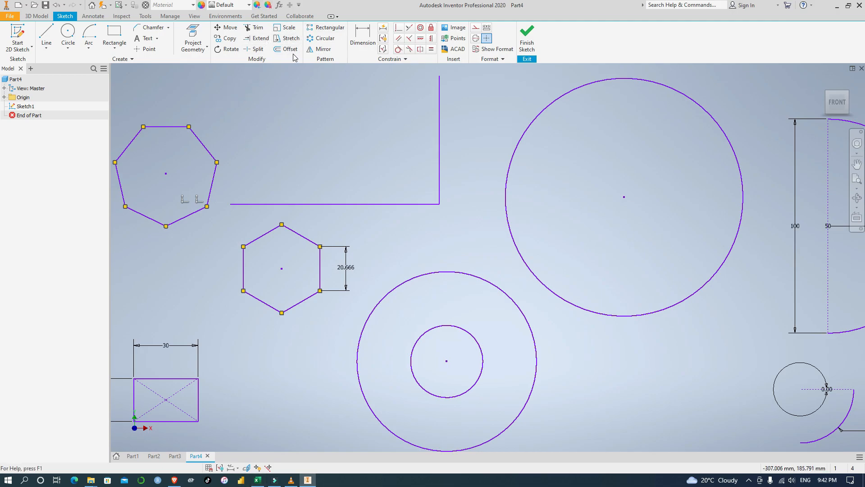
{"action": "left_click", "coordinate": [289, 29]}
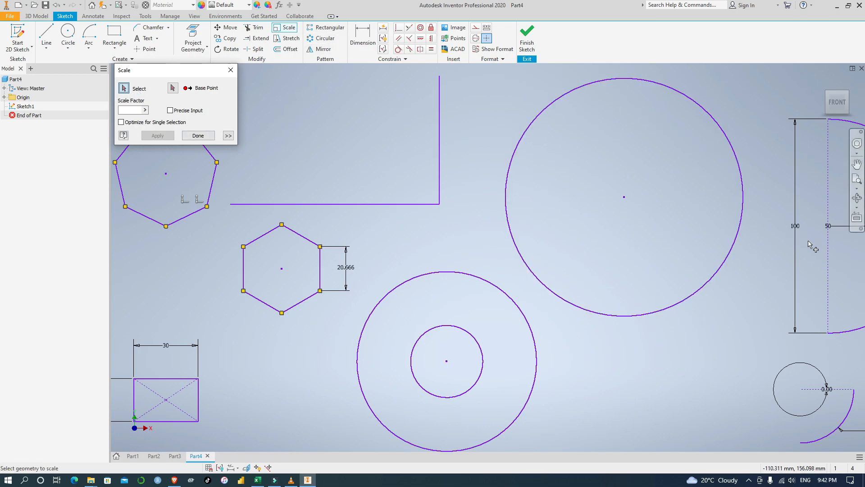
{"action": "left_click_drag", "start_coordinate": [740, 336], "coordinate": [542, 83]}
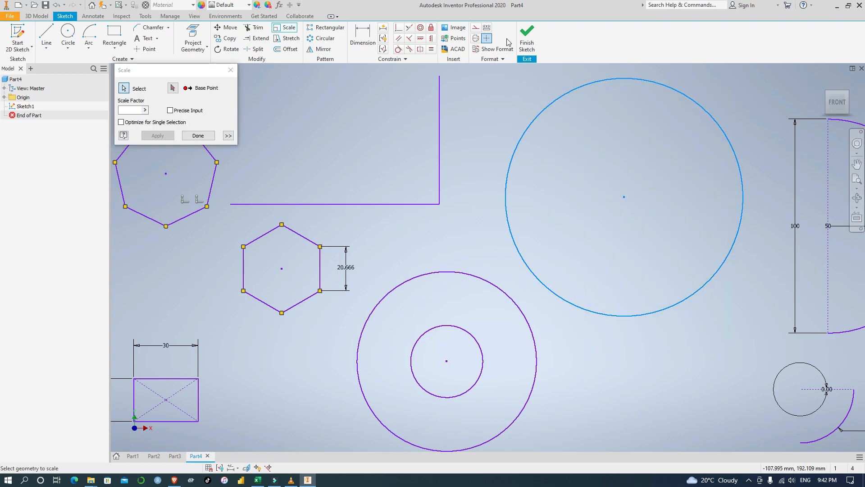
{"action": "left_click", "coordinate": [173, 88]}
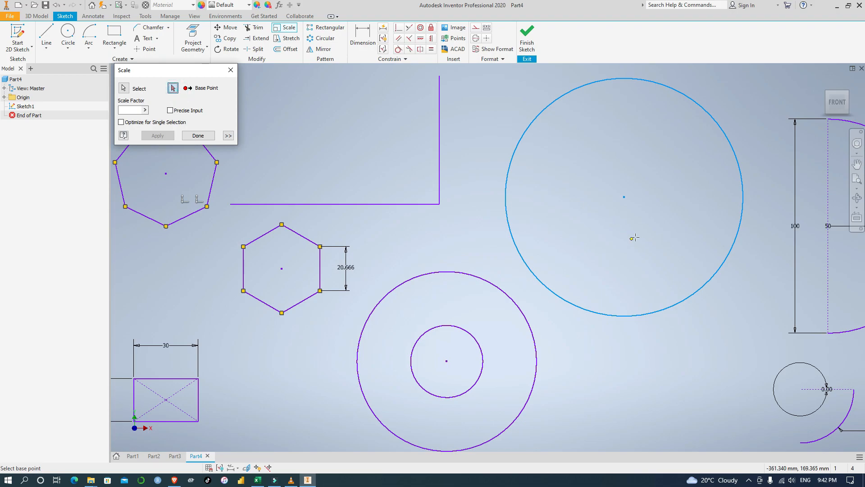
{"action": "left_click", "coordinate": [624, 197]}
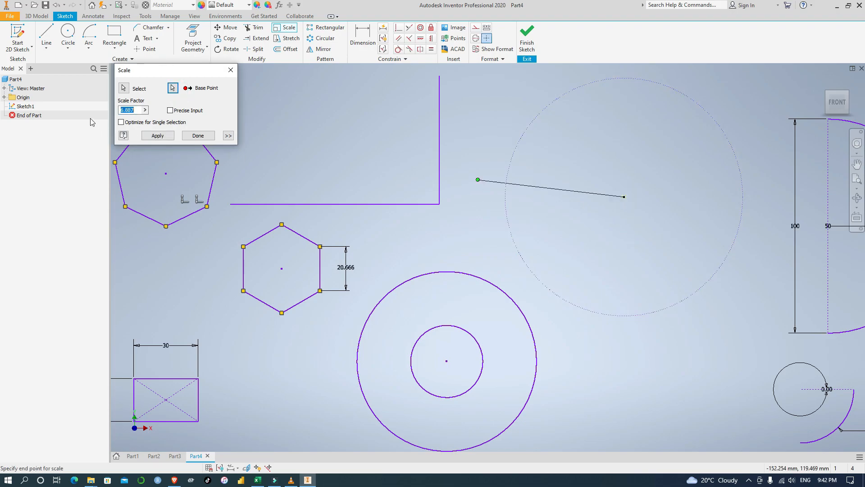
{"action": "left_click", "coordinate": [135, 109]}
{"action": "key", "text": "BackSpace"}
{"action": "type", "text": "0."}
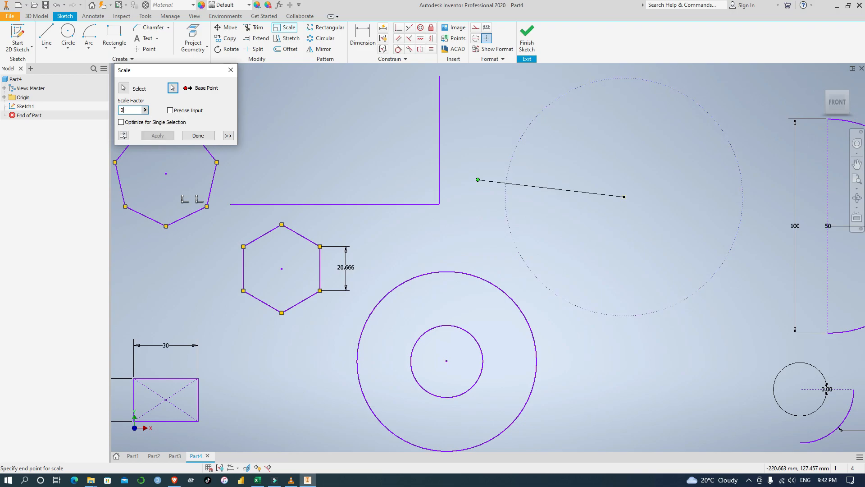
{"action": "type", "text": "5"}
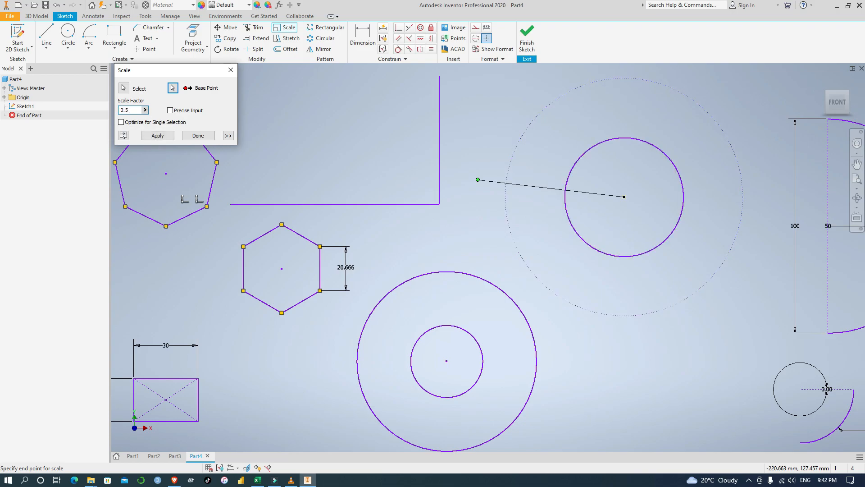
{"action": "key", "text": "Return"}
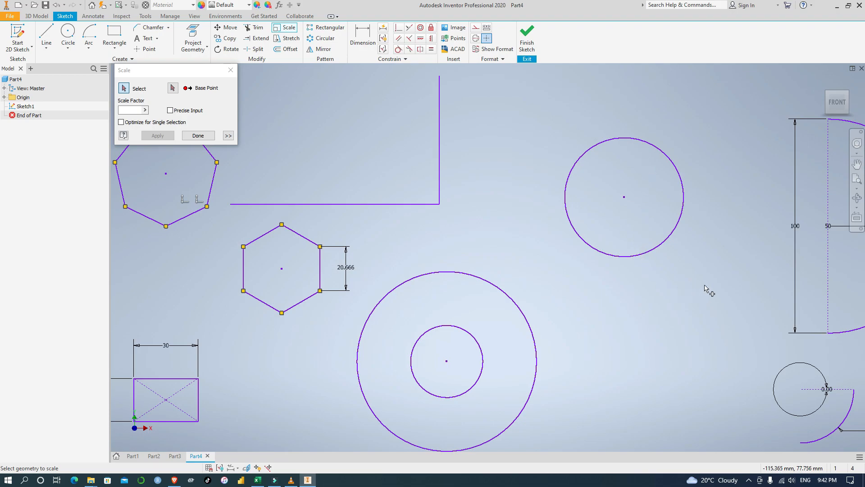
Select the same circle for another scaling and enter a scale factor of 2.
{"action": "left_click_drag", "start_coordinate": [711, 287], "coordinate": [516, 83]}
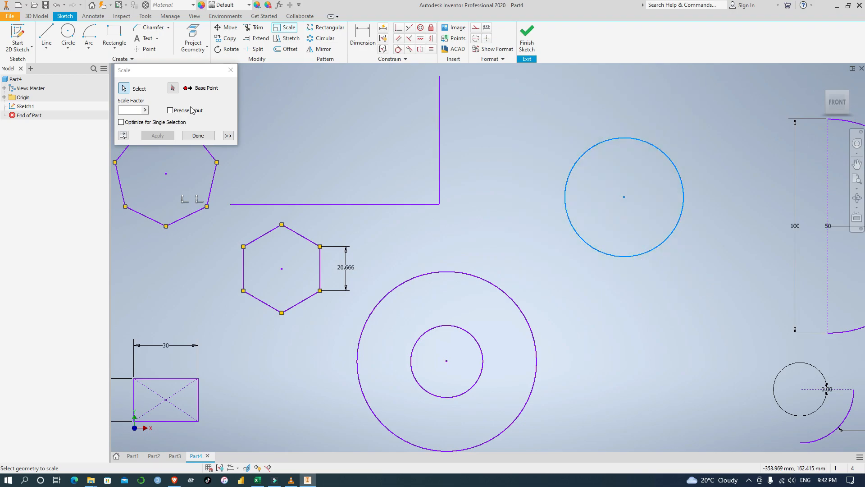
{"action": "left_click", "coordinate": [137, 109]}
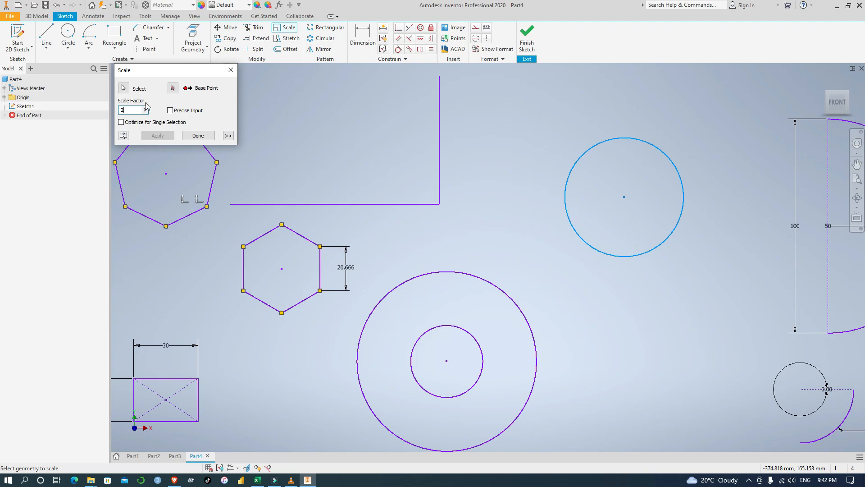
Scale the selected circle by a factor of 2, using its center as the base point.
{"action": "left_click", "coordinate": [173, 88]}
{"action": "left_click", "coordinate": [625, 197]}
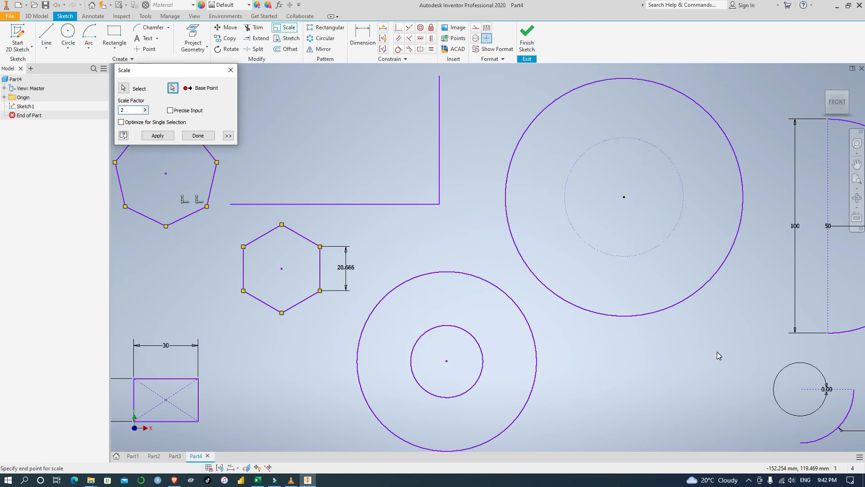
{"action": "left_click", "coordinate": [157, 135]}
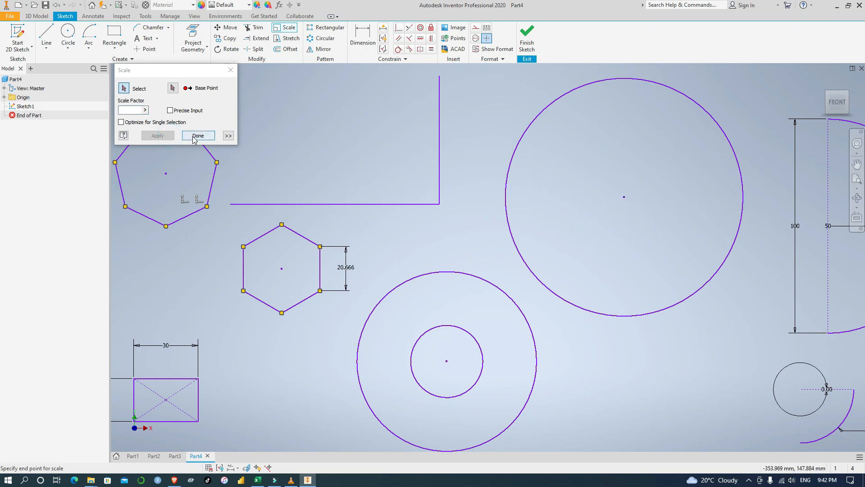
{"action": "left_click", "coordinate": [198, 136]}
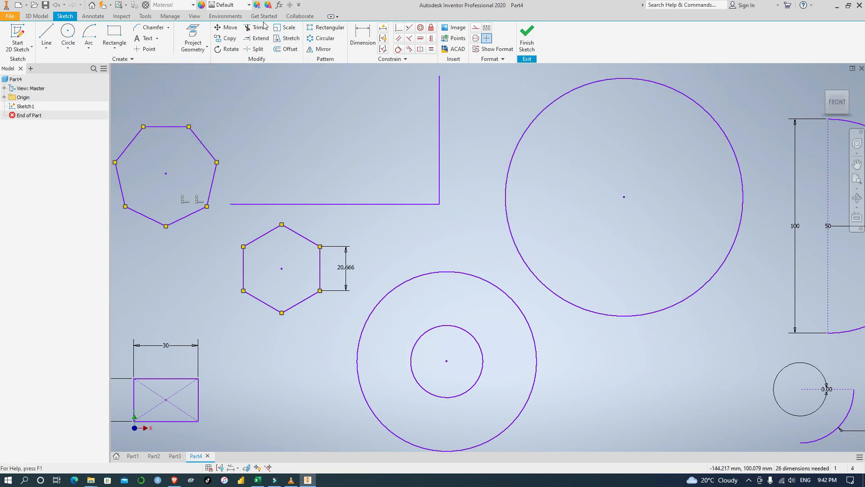
Use Stretch on the enlarged circle, moving it slightly down and to the right from its center as base point.
{"action": "left_click", "coordinate": [287, 38]}
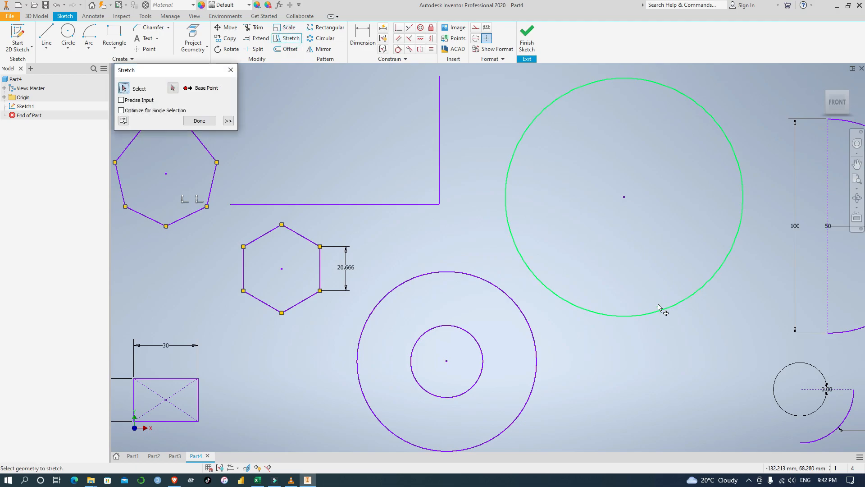
{"action": "left_click", "coordinate": [734, 302]}
{"action": "left_click_drag", "start_coordinate": [734, 301], "coordinate": [523, 78]}
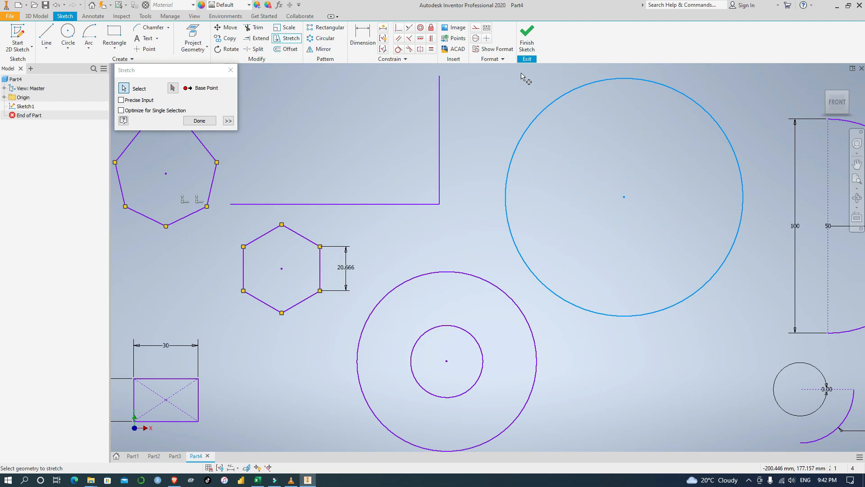
{"action": "left_click", "coordinate": [173, 87]}
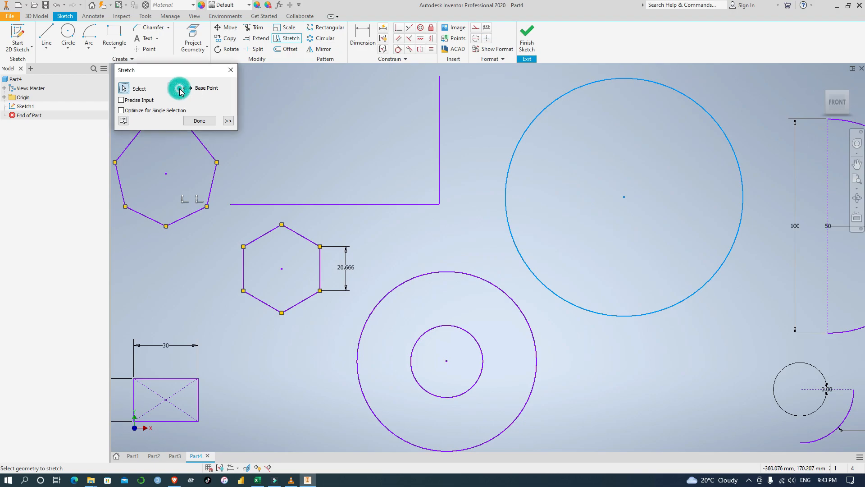
{"action": "left_click", "coordinate": [625, 199]}
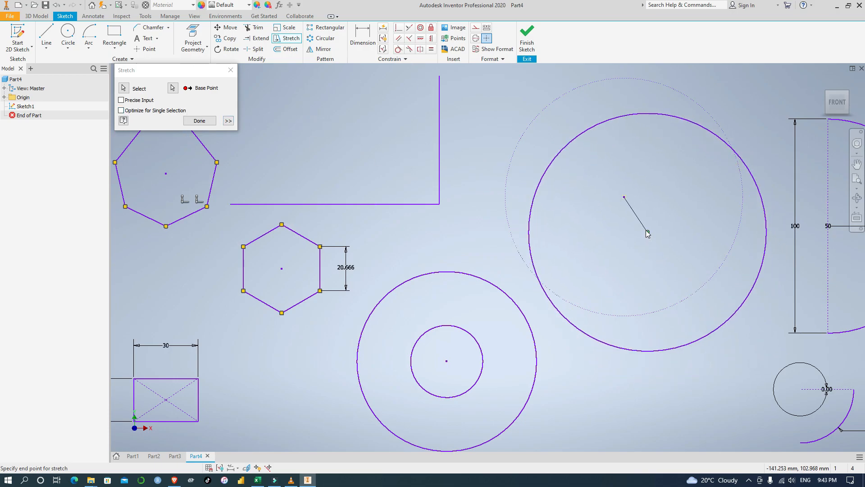
{"action": "left_click", "coordinate": [638, 210]}
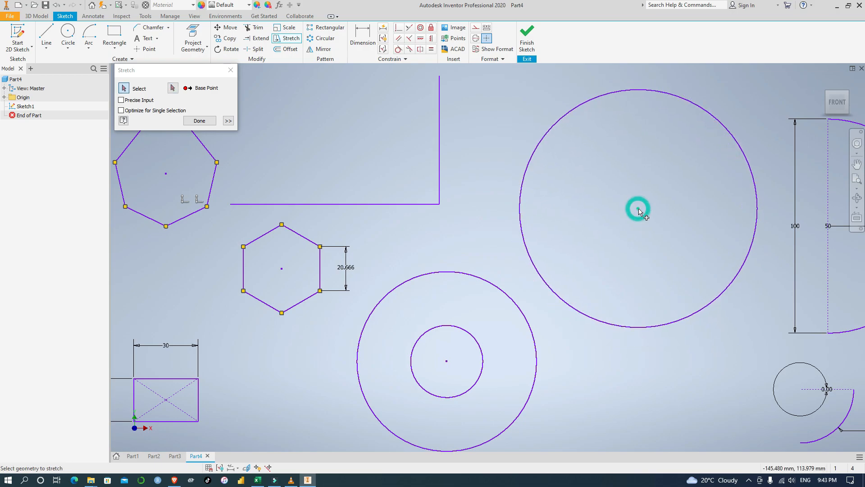
{"action": "left_click", "coordinate": [198, 121]}
Offset the large circle 10 mm inward.
{"action": "left_click", "coordinate": [288, 49]}
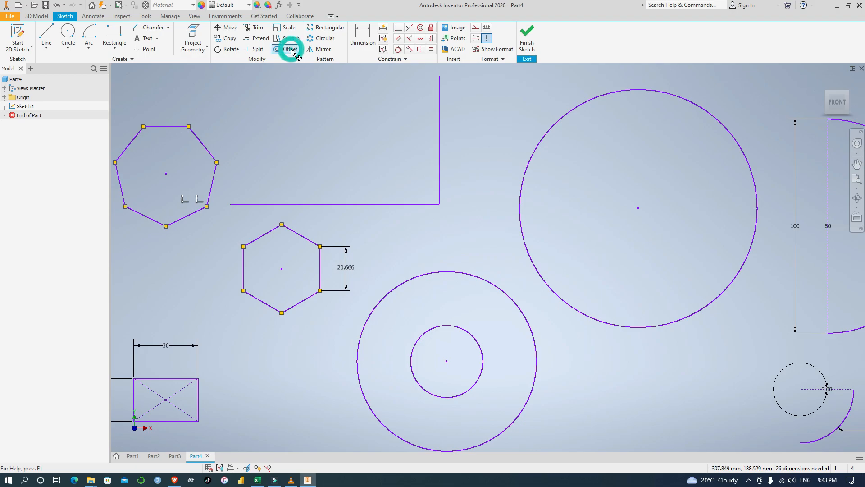
{"action": "left_click", "coordinate": [565, 119]}
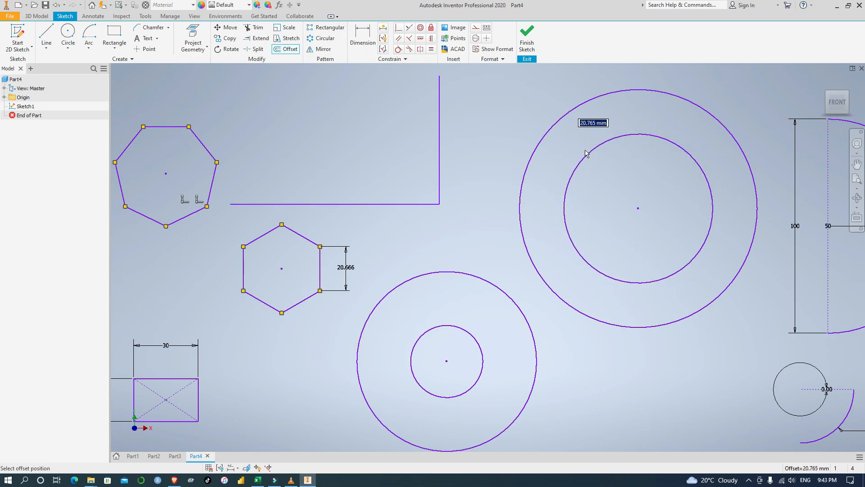
{"action": "type", "text": "1"}
{"action": "key", "text": "Return"}
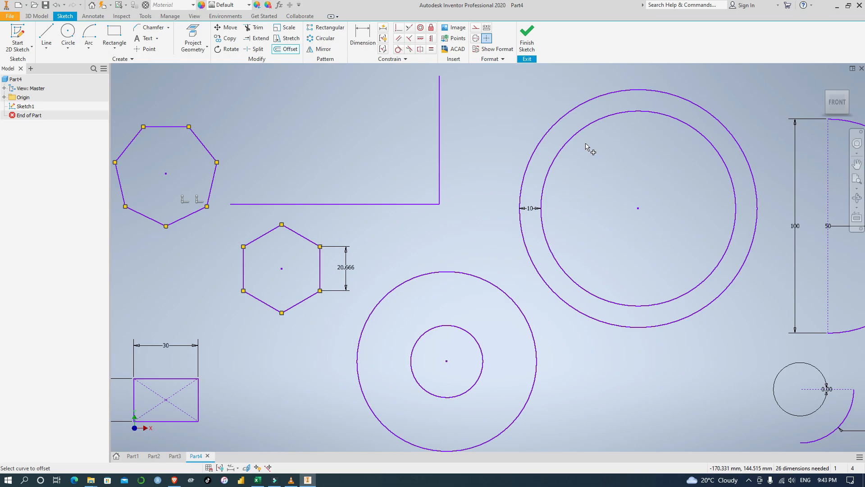
Offset the original large circle 10 mm outward and end the Offset command.
{"action": "left_click", "coordinate": [553, 132]}
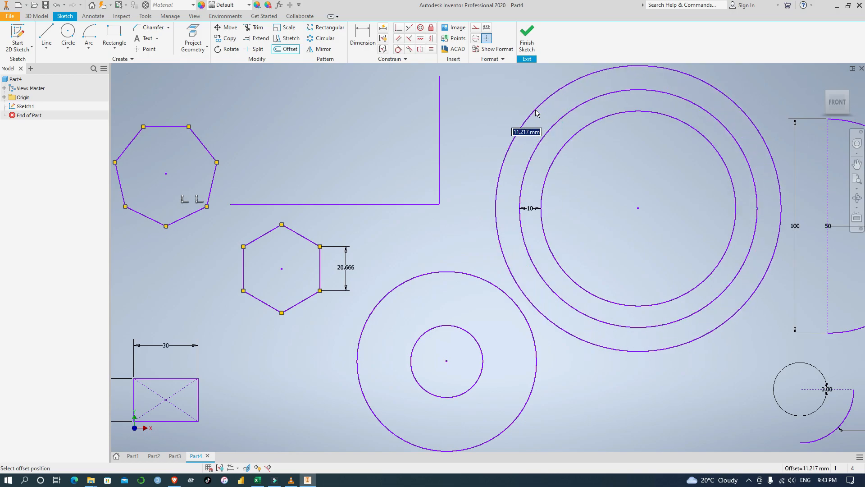
{"action": "type", "text": "10"}
{"action": "key", "text": "Return"}
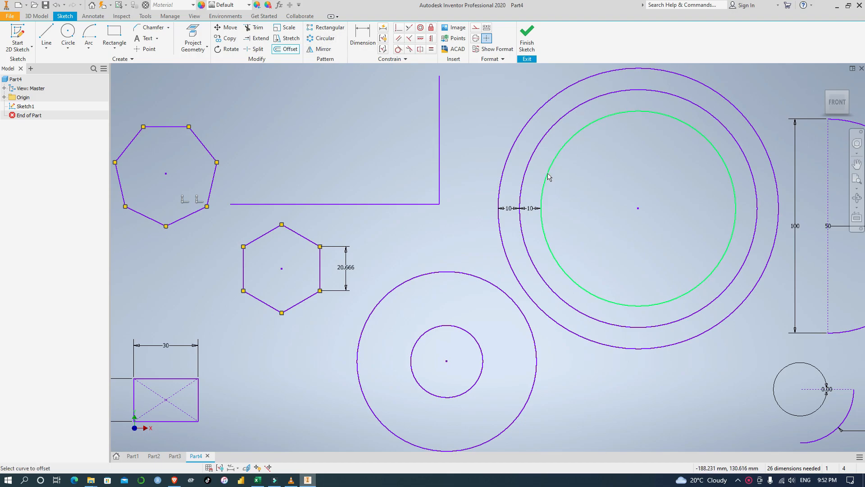
{"action": "key", "text": "Escape"}
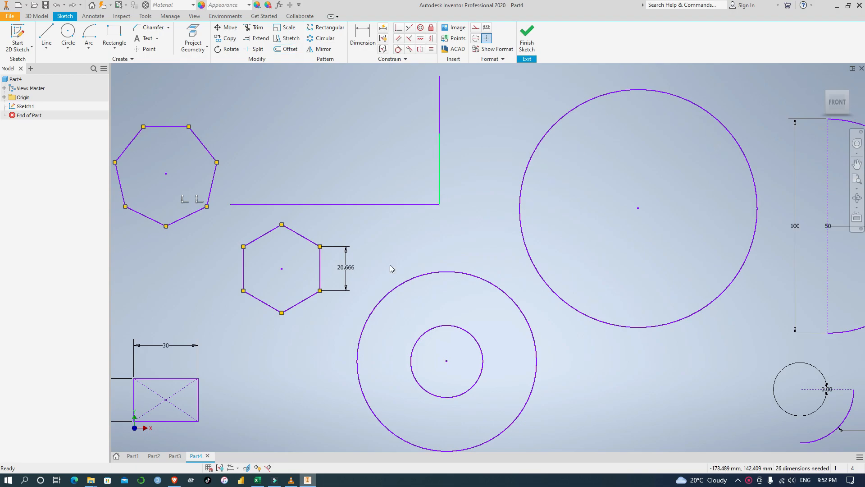
Draw a 3 mm wide, 2 mm high rectangle at the upper-left corner of the 30 by 20 mm rectangle and move it fully inside.
{"action": "middle_click_drag", "start_coordinate": [269, 387], "coordinate": [541, 327]}
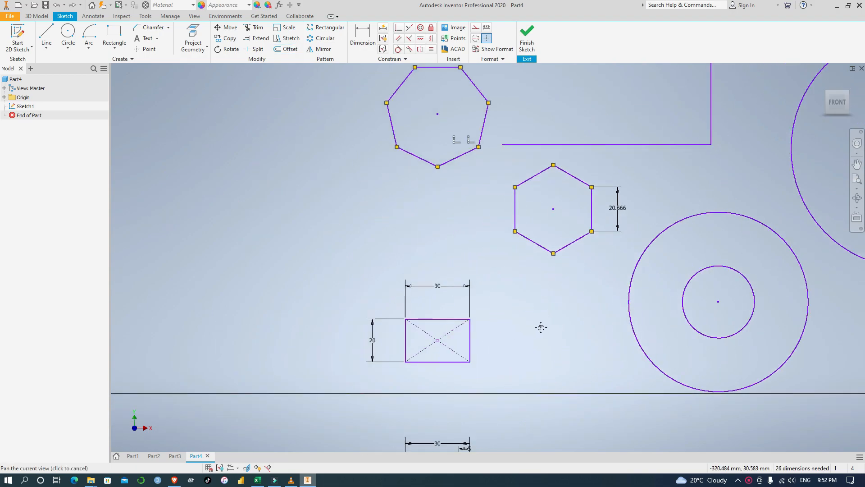
{"action": "scroll", "coordinate": [499, 323], "scroll_direction": "up", "scroll_amount": 8}
{"action": "middle_click_drag", "start_coordinate": [428, 347], "coordinate": [657, 181]}
{"action": "mouse_move", "coordinate": [451, 300]}
{"action": "middle_mouse_down"}
{"action": "mouse_move", "coordinate": [569, 266]}
{"action": "mouse_move", "coordinate": [562, 293]}
{"action": "middle_mouse_up"}
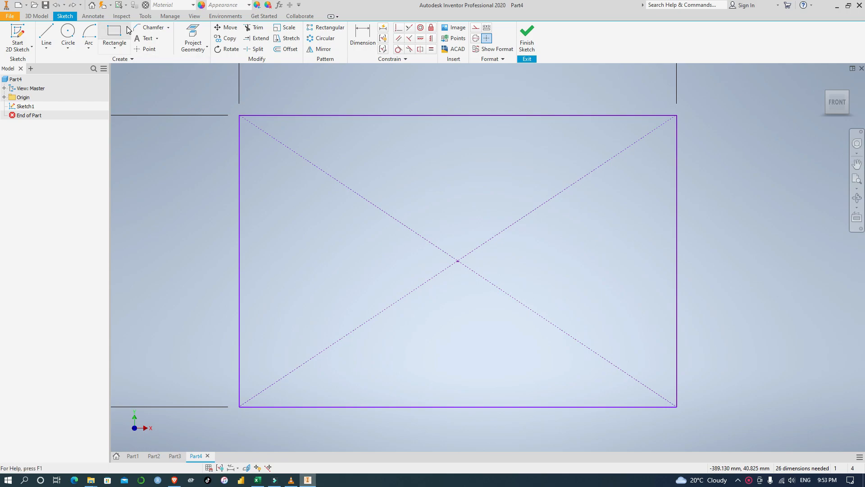
{"action": "left_click", "coordinate": [114, 34]}
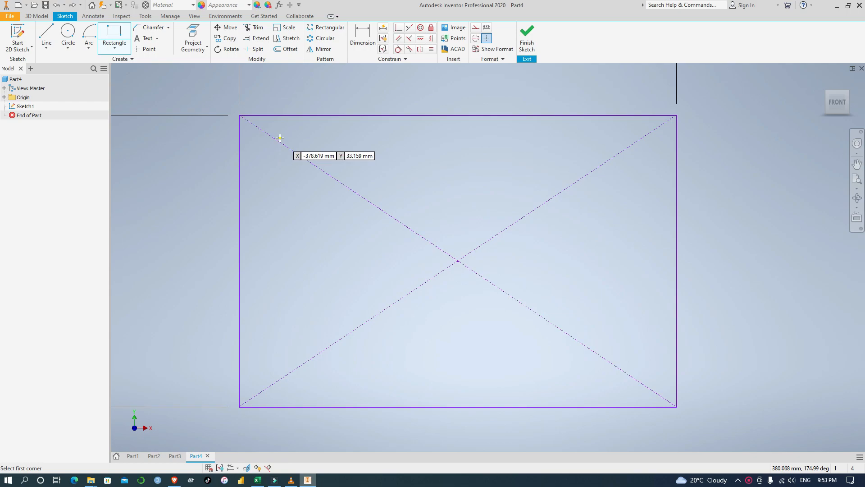
{"action": "left_click", "coordinate": [279, 138]}
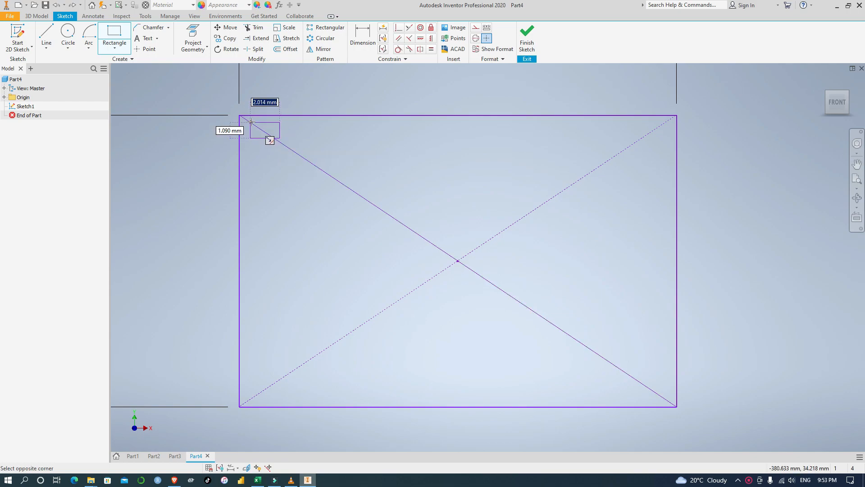
{"action": "type", "text": "3"}
{"action": "key", "text": "Tab"}
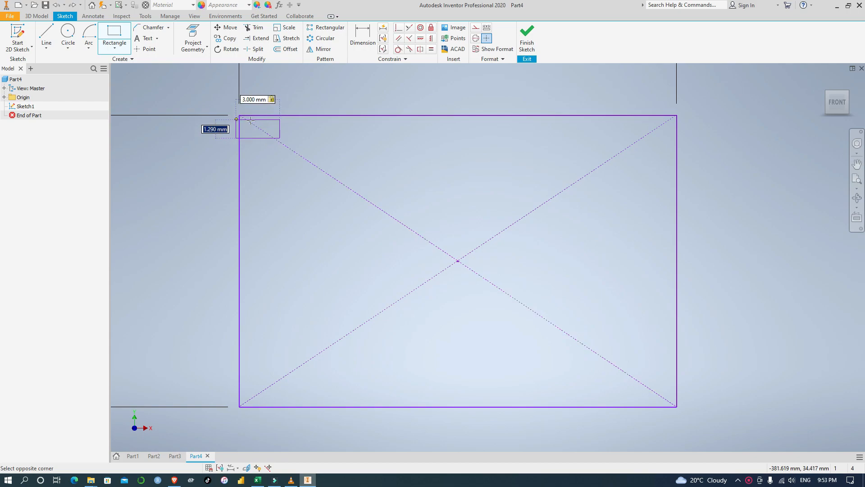
{"action": "type", "text": "2"}
{"action": "key", "text": "Return"}
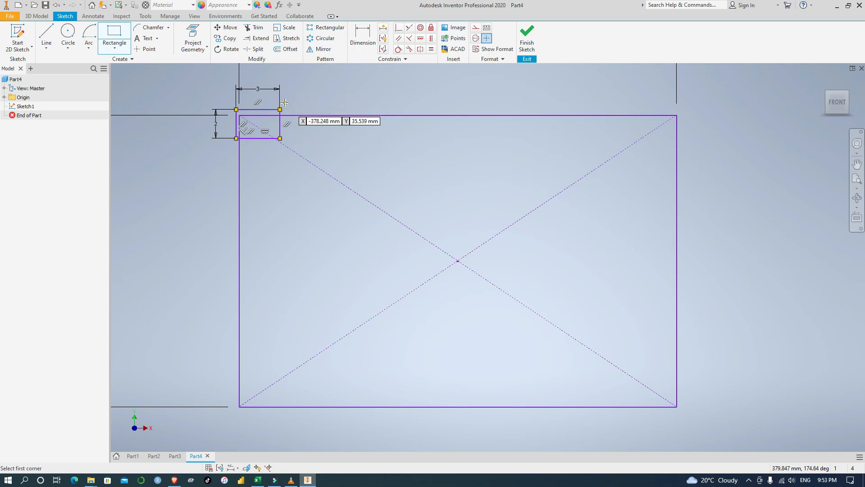
{"action": "key", "text": "Escape"}
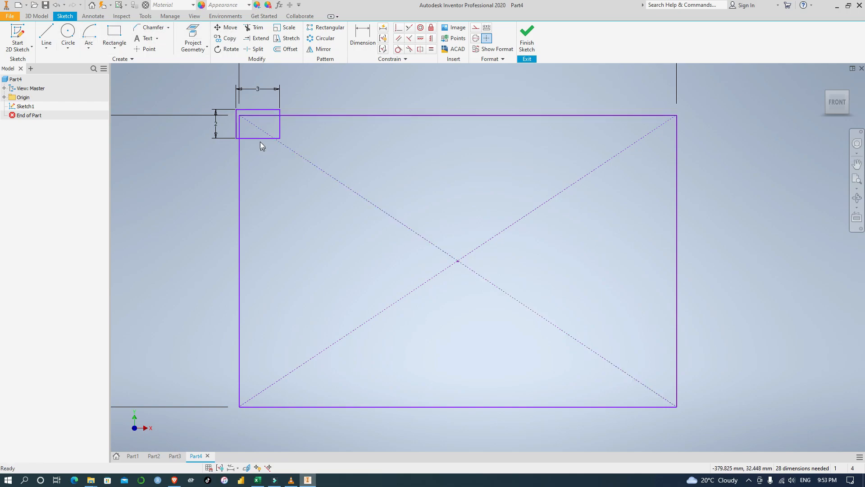
{"action": "left_click_drag", "start_coordinate": [260, 141], "coordinate": [276, 132]}
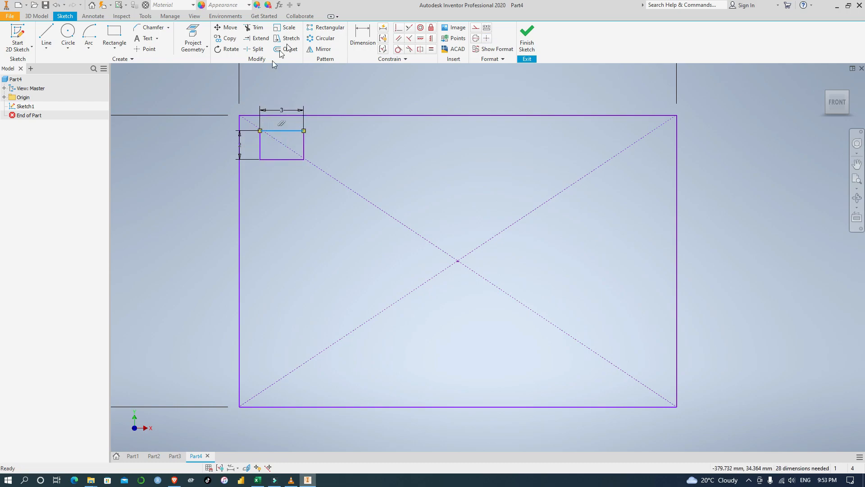
{"action": "left_click", "coordinate": [365, 147]}
Dimension the small rectangle's top edge 1 mm from the large rectangle's top edge.
{"action": "key", "text": "d"}
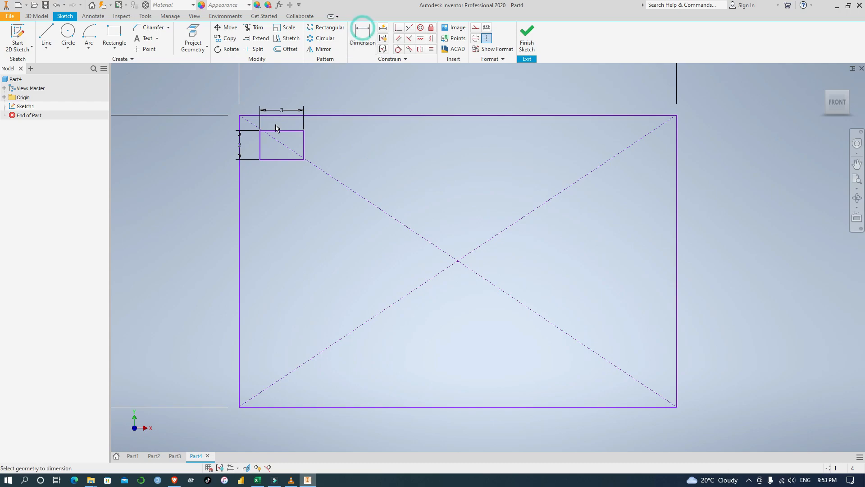
{"action": "left_click", "coordinate": [281, 132]}
{"action": "left_click", "coordinate": [281, 116]}
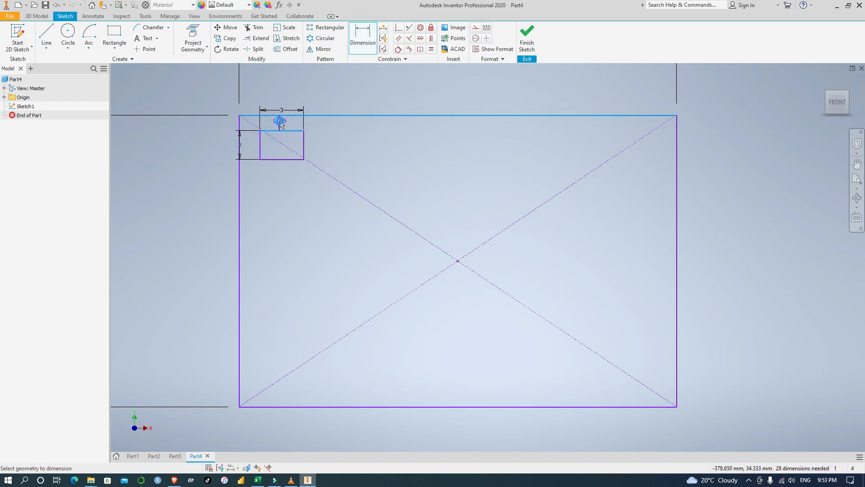
{"action": "left_click", "coordinate": [281, 123]}
{"action": "type", "text": "1"}
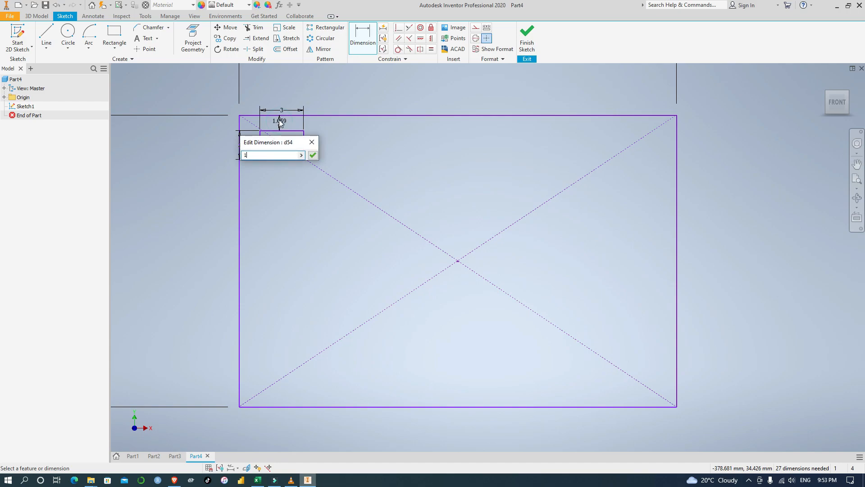
{"action": "key", "text": "Return"}
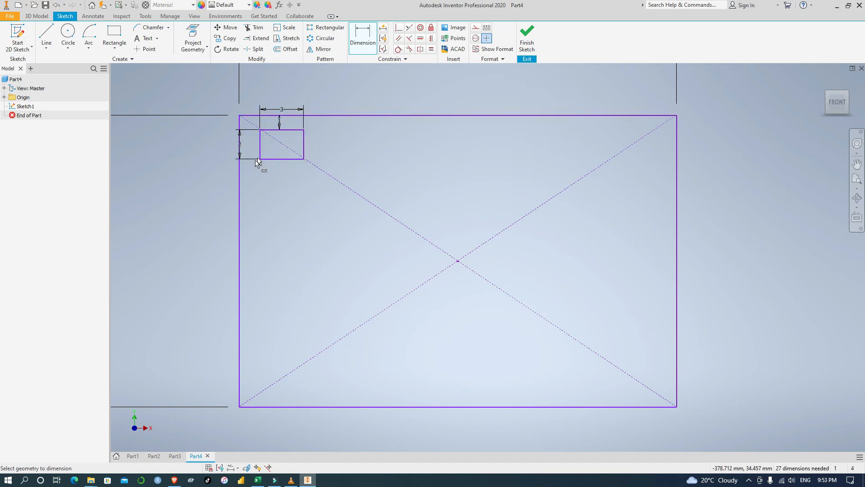
Dimension the small rectangle's left edge 1 mm from the large rectangle's left edge.
{"action": "left_click", "coordinate": [239, 168]}
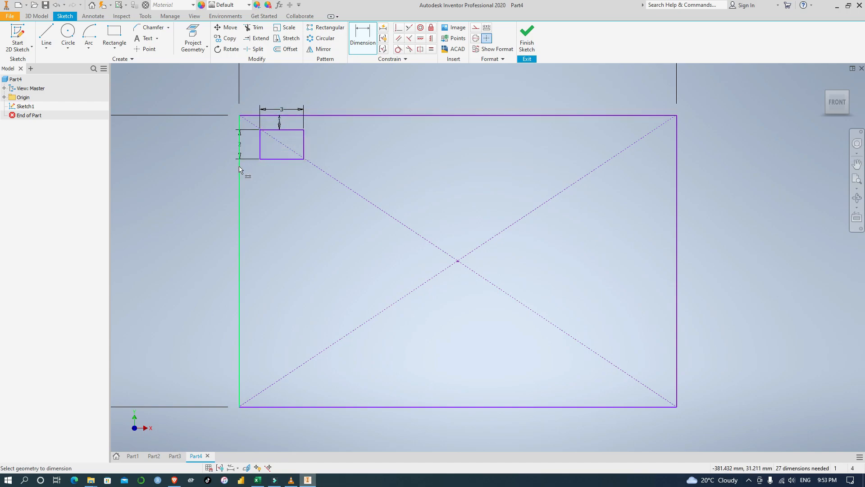
{"action": "left_click", "coordinate": [259, 149]}
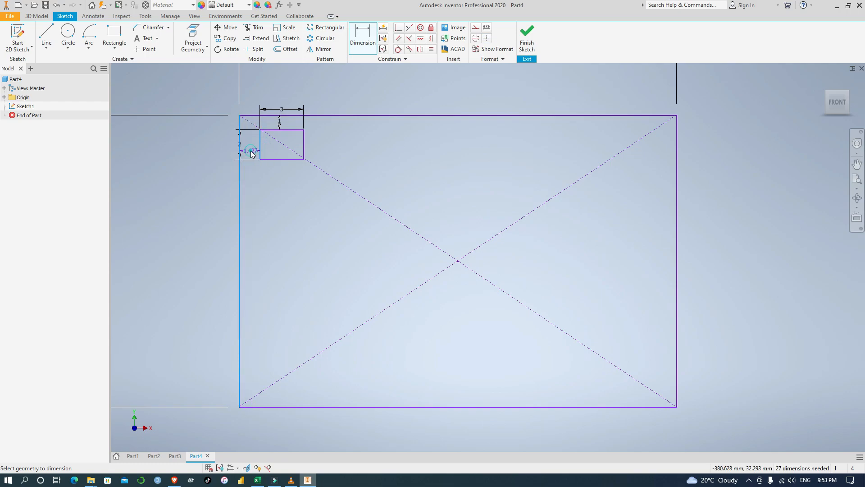
{"action": "left_click", "coordinate": [251, 150]}
{"action": "type", "text": "1"}
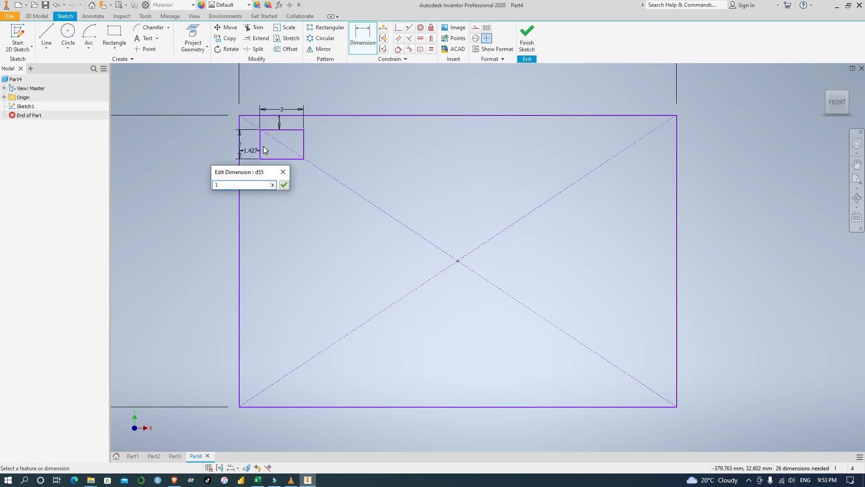
{"action": "key", "text": "Return"}
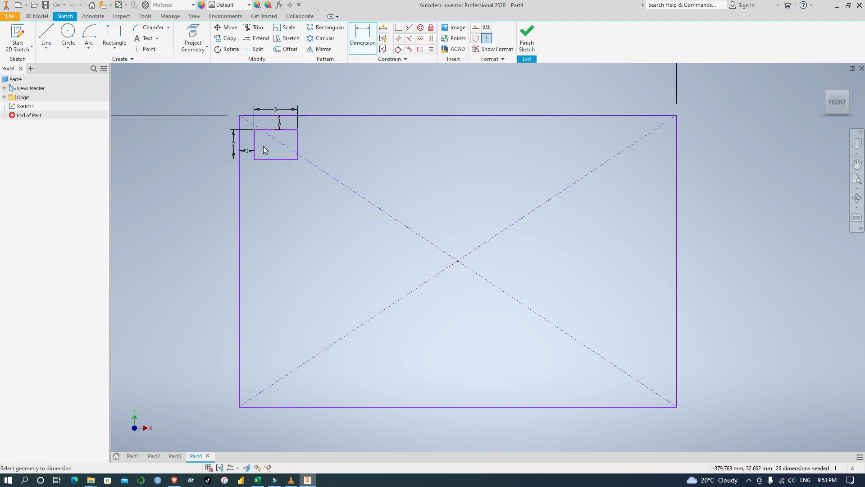
Delete the two 1 mm spacing dimensions between the small and large rectangles.
{"action": "left_click", "coordinate": [279, 123]}
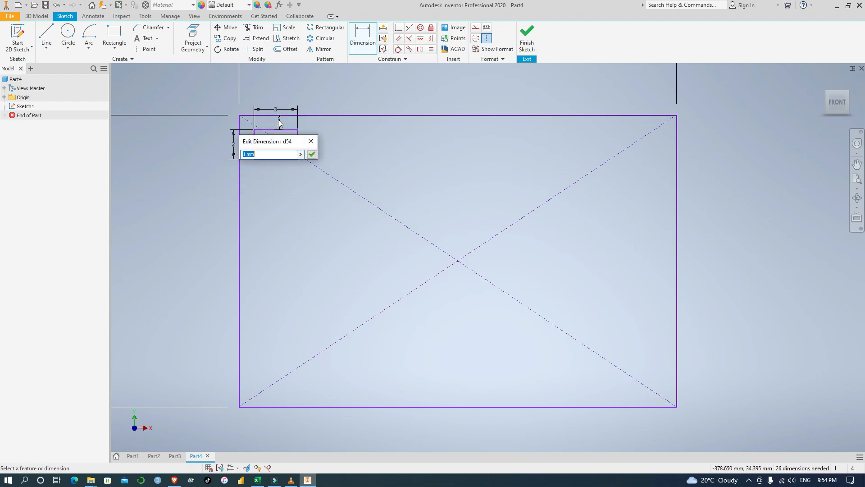
{"action": "key", "text": "Escape"}
{"action": "key", "text": "Escape"}
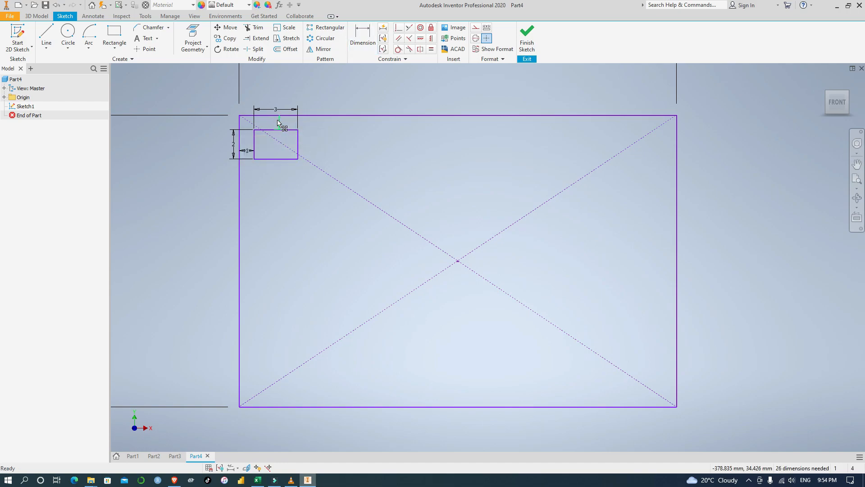
{"action": "left_click", "coordinate": [278, 121]}
{"action": "key", "text": "Delete"}
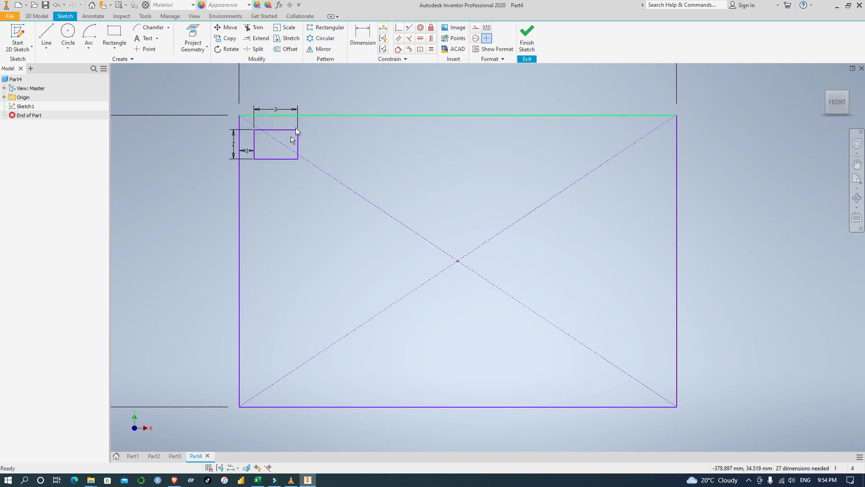
{"action": "left_click", "coordinate": [246, 152]}
{"action": "key", "text": "Delete"}
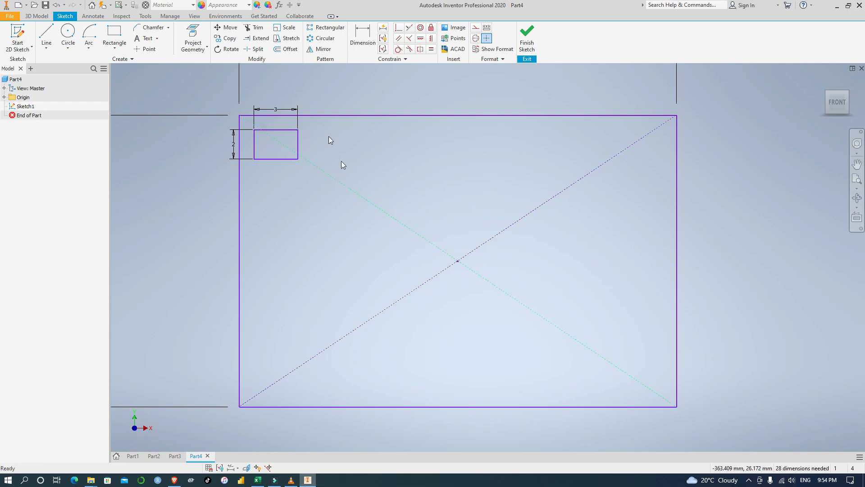
Start a rectangular pattern of the small rectangle, using the large rectangle's upper edge as the first direction.
{"action": "left_click", "coordinate": [324, 31]}
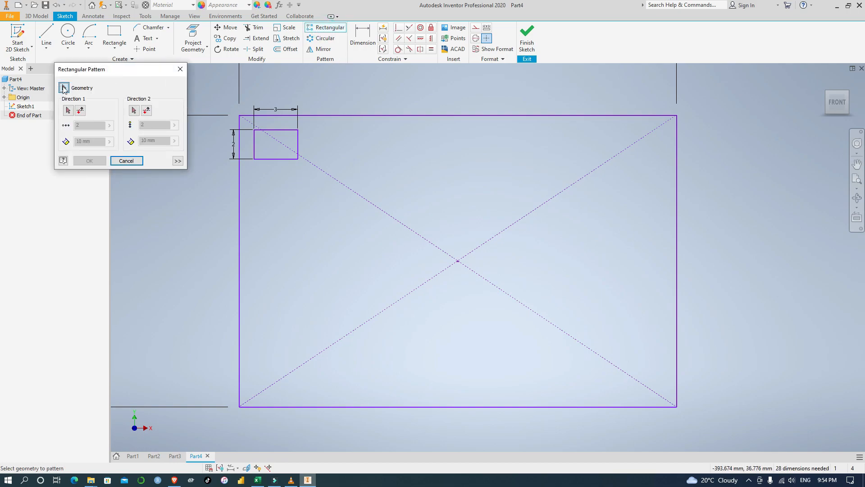
{"action": "left_click_drag", "start_coordinate": [311, 173], "coordinate": [250, 127]}
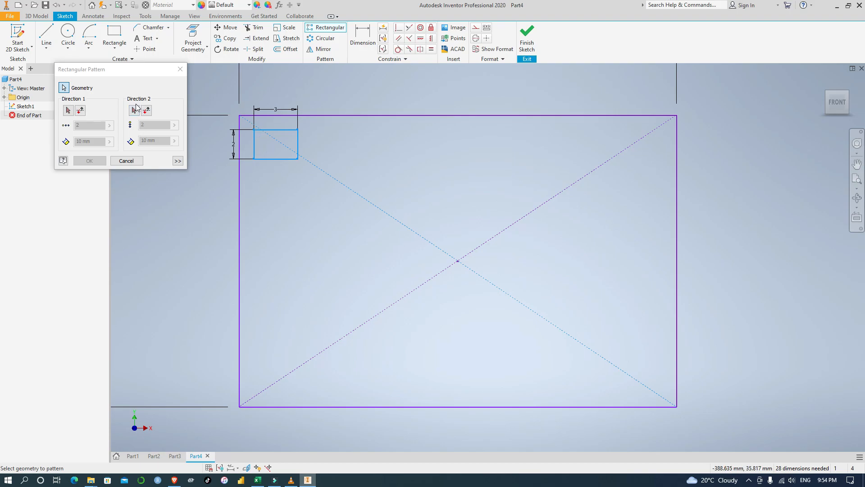
{"action": "left_click", "coordinate": [68, 111]}
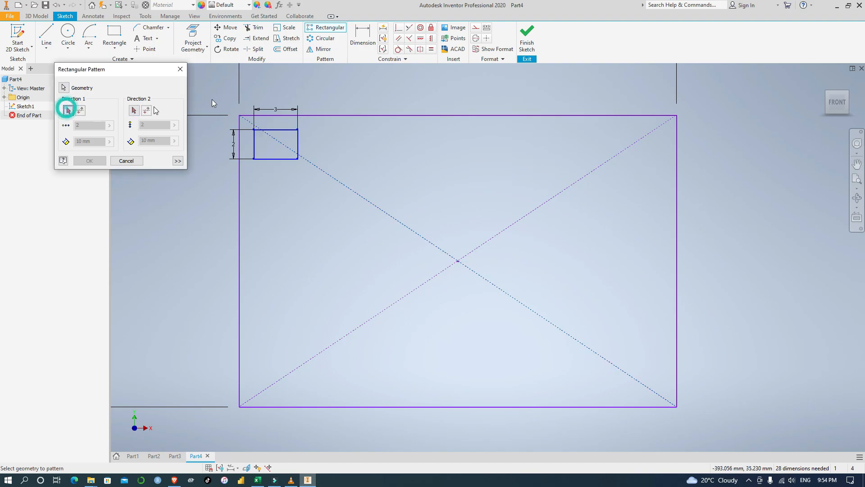
{"action": "left_click", "coordinate": [359, 116]}
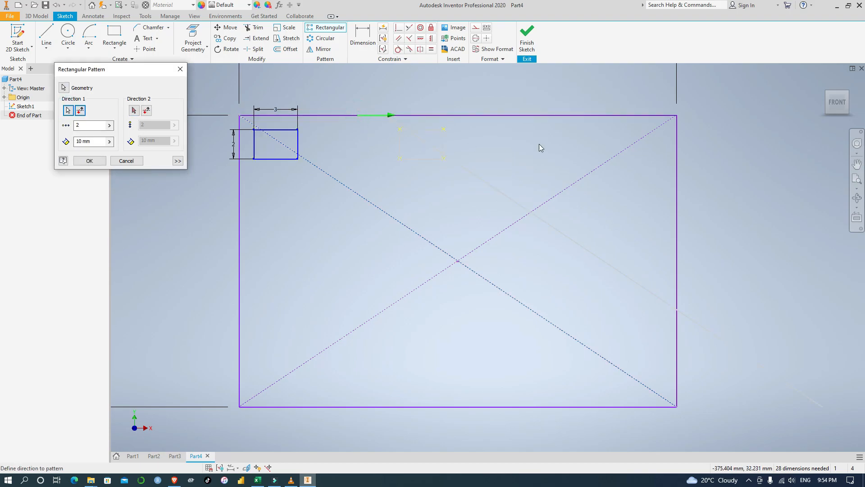
Set the horizontal pattern to 8 instances spaced 3.5 mm apart and create the row.
{"action": "left_click", "coordinate": [83, 126]}
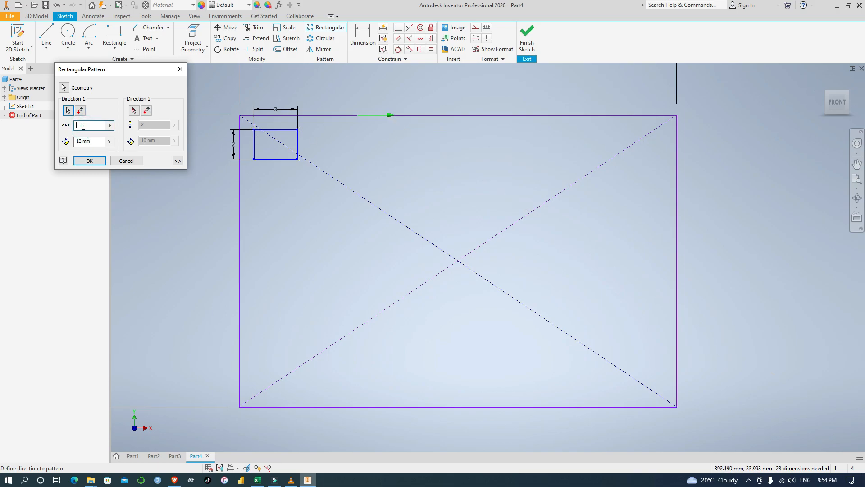
{"action": "type", "text": "8"}
{"action": "left_click", "coordinate": [82, 141]}
{"action": "key", "text": "BackSpace"}
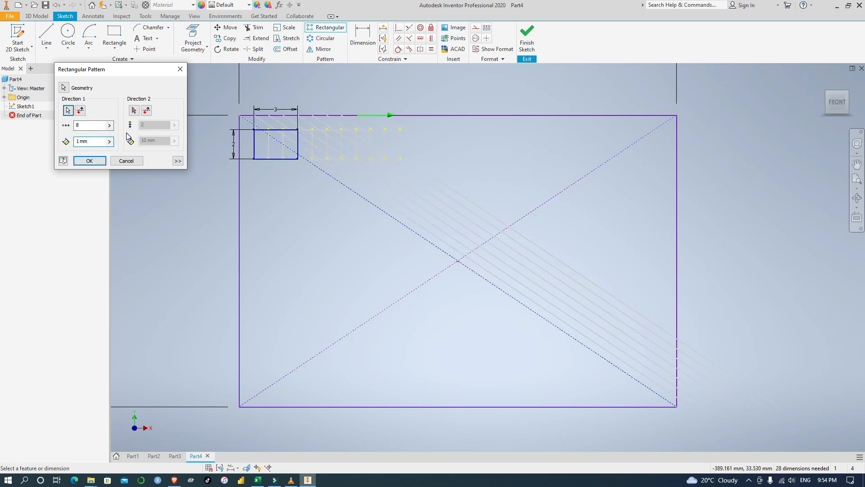
{"action": "key", "text": "BackSpace"}
{"action": "type", "text": "5"}
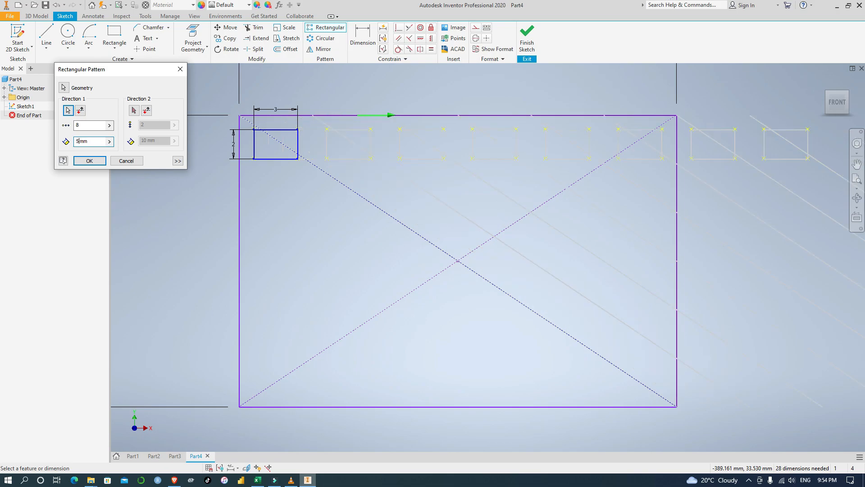
{"action": "key", "text": "BackSpace"}
{"action": "type", "text": "3"}
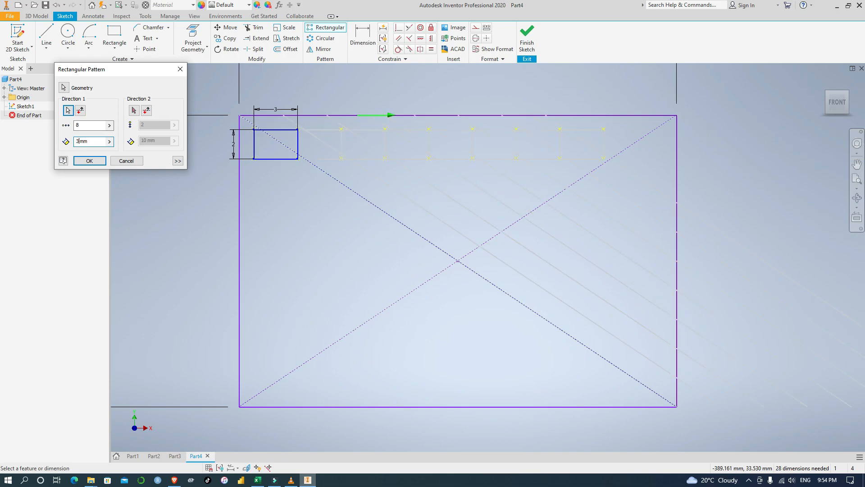
{"action": "type", "text": ".5"}
{"action": "left_click", "coordinate": [95, 162]}
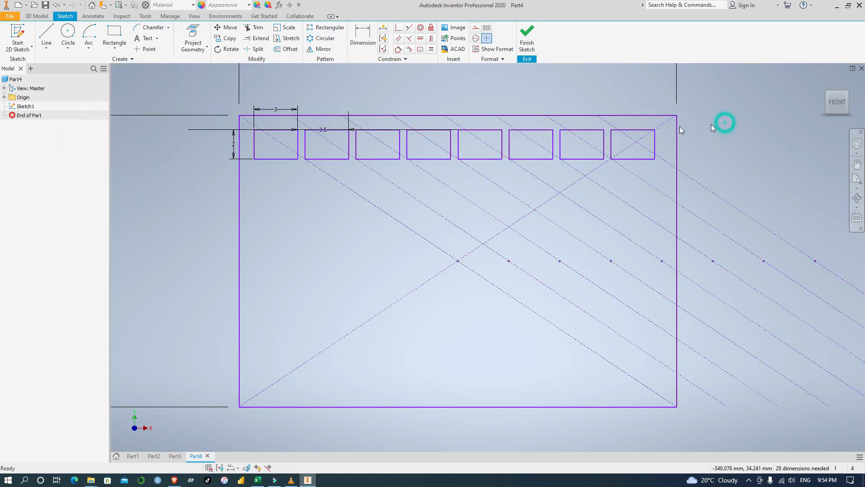
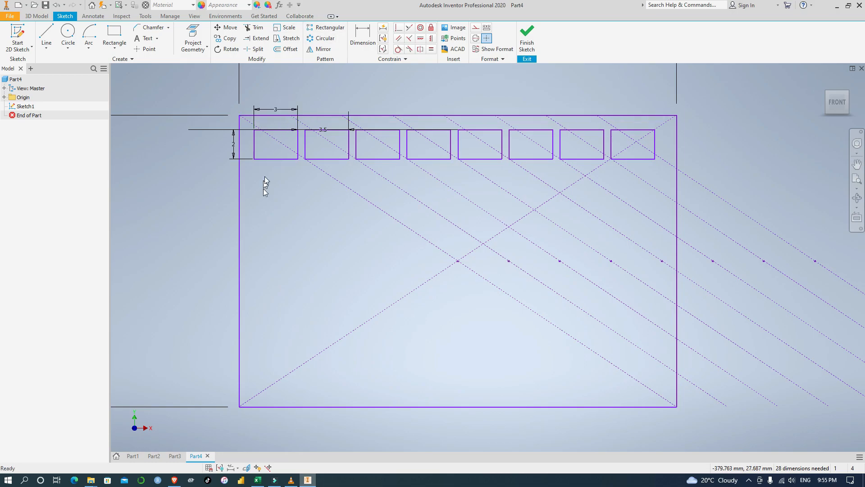
Start a rectangular pattern of the original small rectangle running downward along the large rectangle's left edge.
{"action": "left_click", "coordinate": [329, 28]}
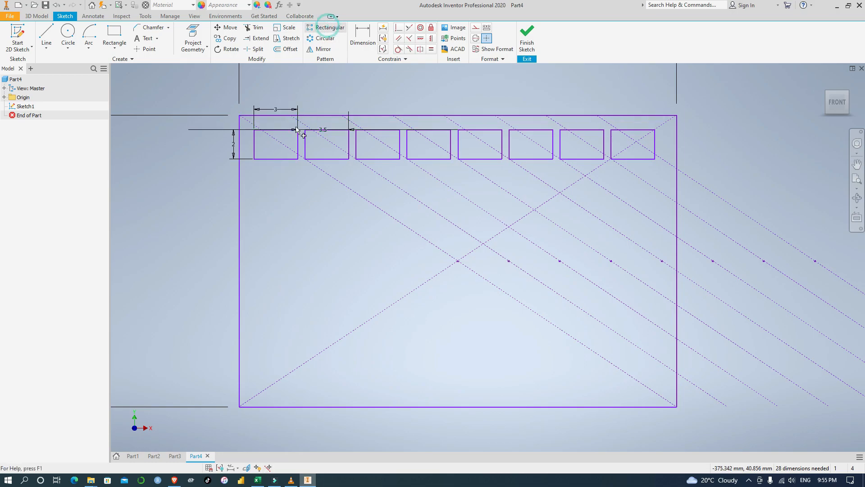
{"action": "left_click_drag", "start_coordinate": [301, 166], "coordinate": [246, 128]}
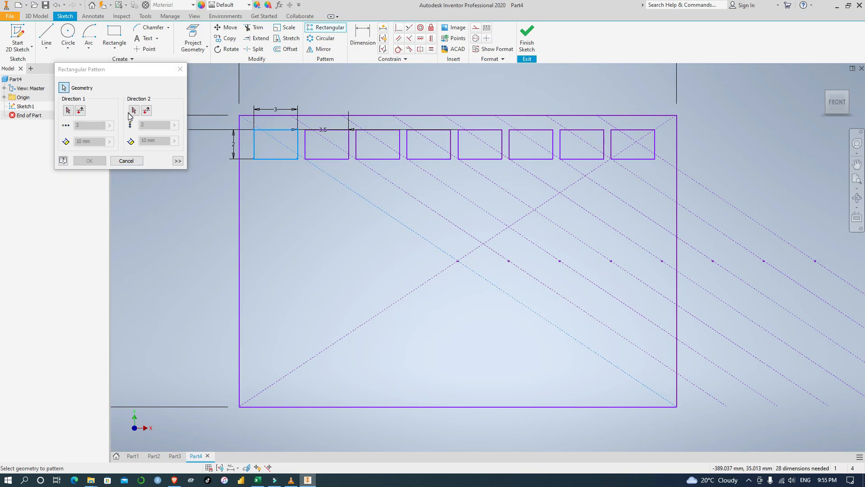
{"action": "left_click", "coordinate": [68, 110]}
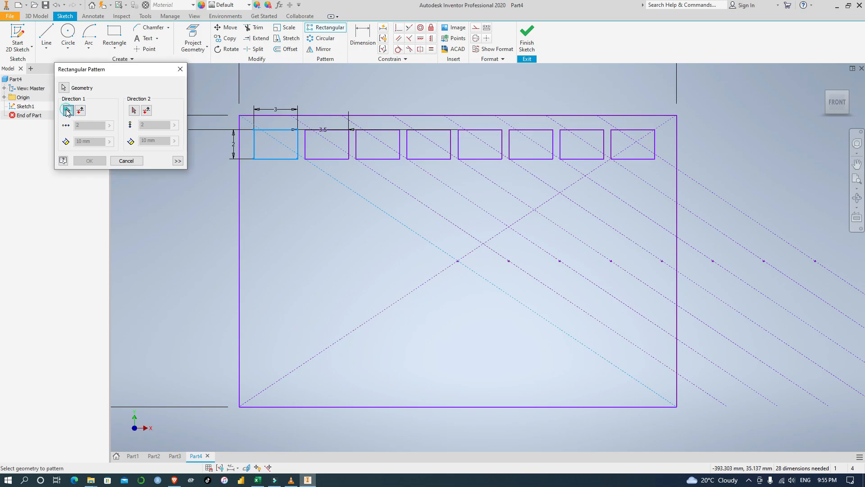
{"action": "left_click", "coordinate": [237, 228]}
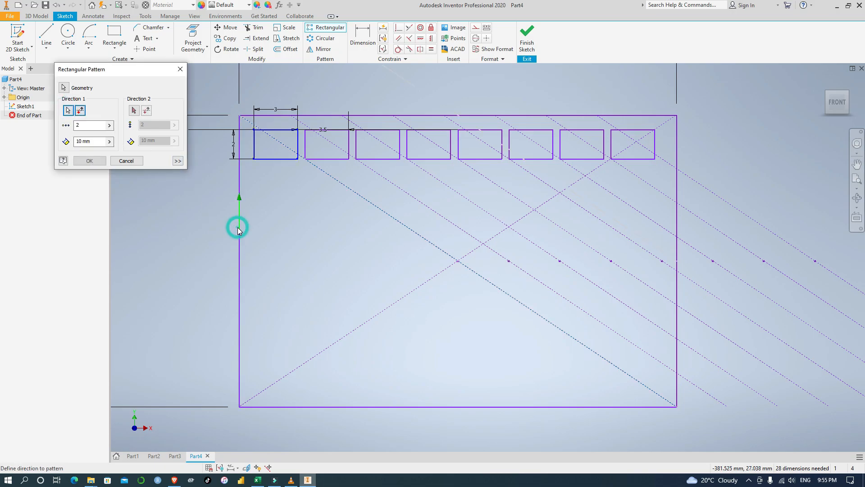
{"action": "left_click", "coordinate": [79, 111]}
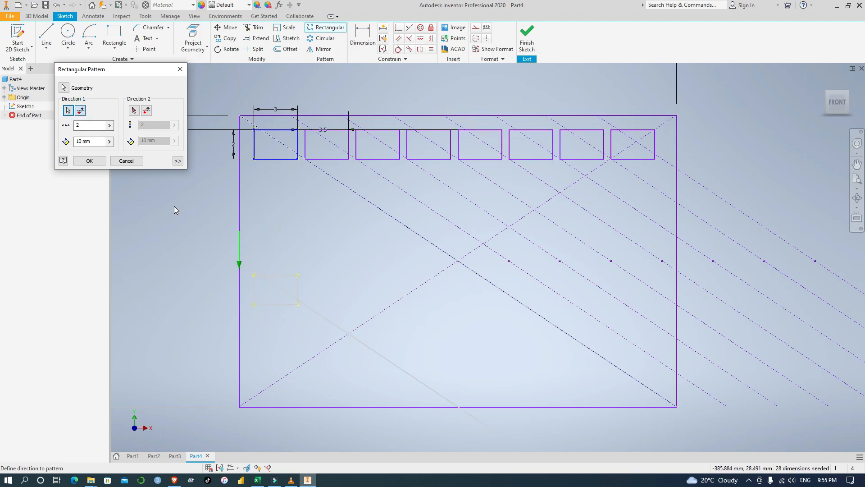
Set the downward pattern to 6 instances spaced 3.2 mm apart and create the column.
{"action": "left_click", "coordinate": [90, 123]}
{"action": "type", "text": "6"}
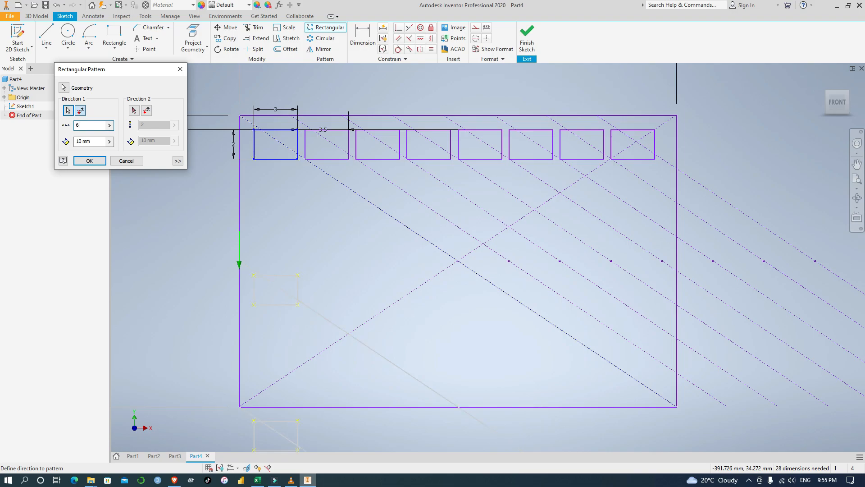
{"action": "double_click", "coordinate": [81, 141]}
{"action": "key", "text": "BackSpace"}
{"action": "type", "text": "3.5"}
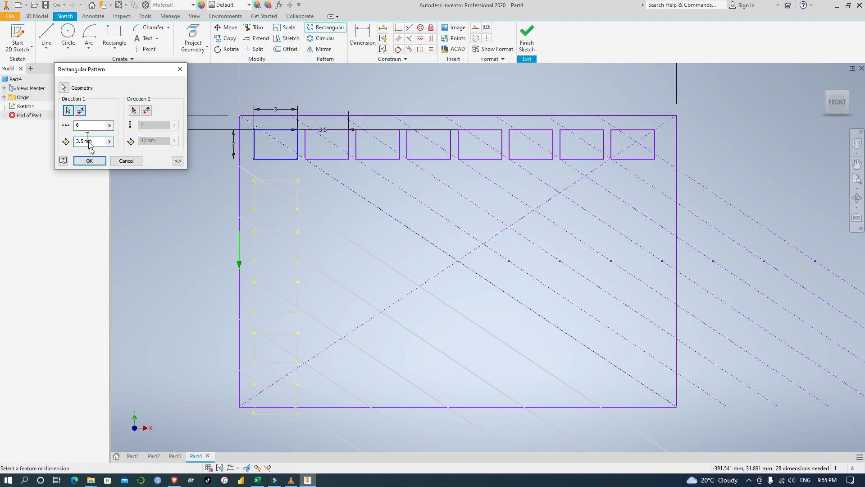
{"action": "key", "text": "BackSpace"}
{"action": "type", "text": "2"}
{"action": "left_click", "coordinate": [92, 163]}
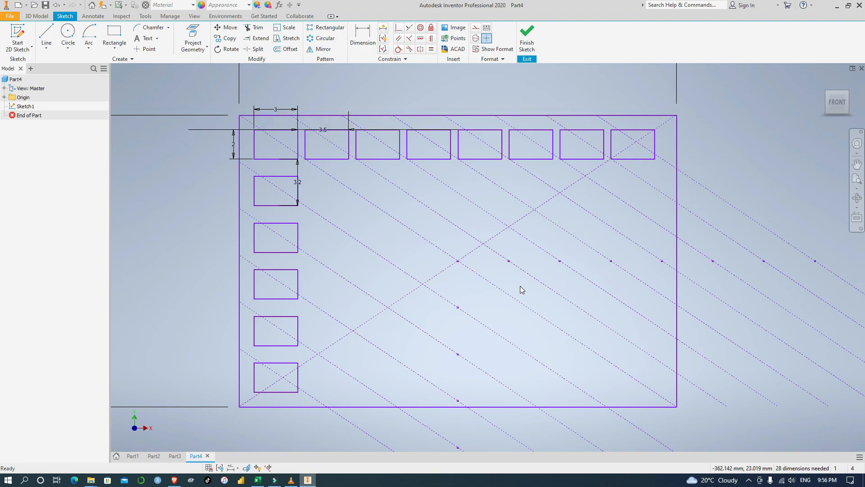
Undo the vertical and horizontal patterns of the small rectangle.
{"action": "key", "text": "ctrl+z"}
{"action": "key", "text": "ctrl+z"}
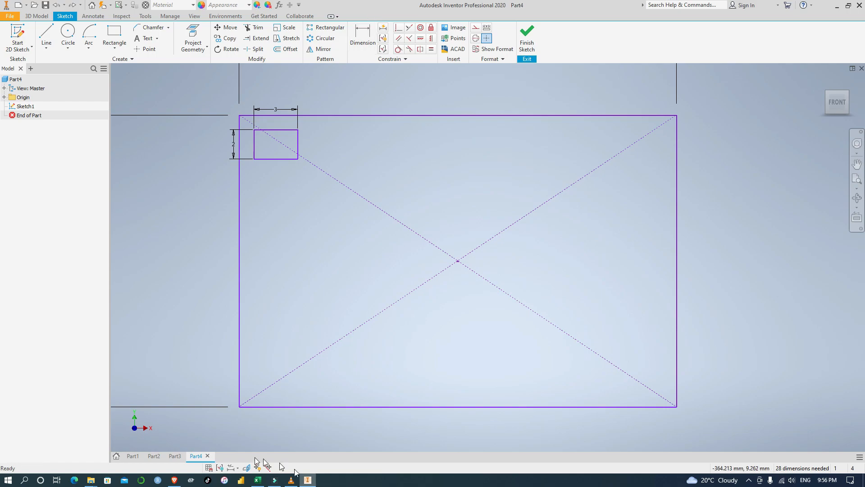
Begin a new rectangular pattern of the small rectangle with Direction 1 running right along the large rectangle's upper edge.
{"action": "left_click", "coordinate": [327, 31]}
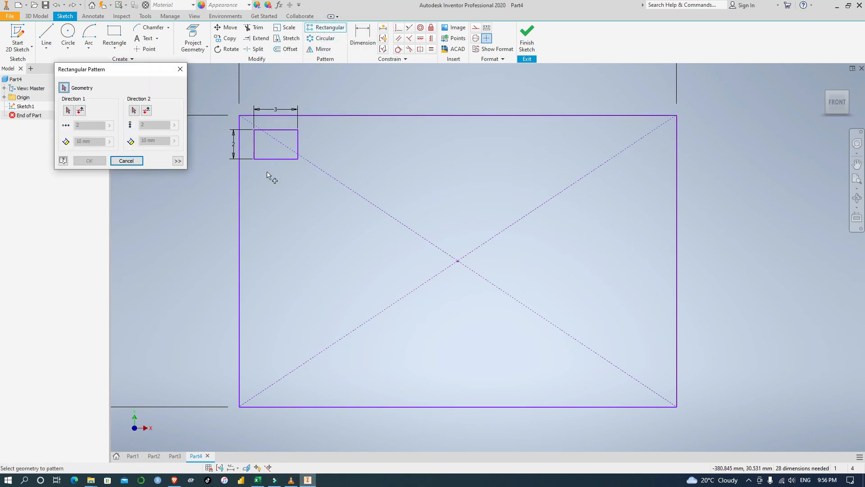
{"action": "left_click_drag", "start_coordinate": [306, 165], "coordinate": [249, 126]}
{"action": "left_click", "coordinate": [69, 110]}
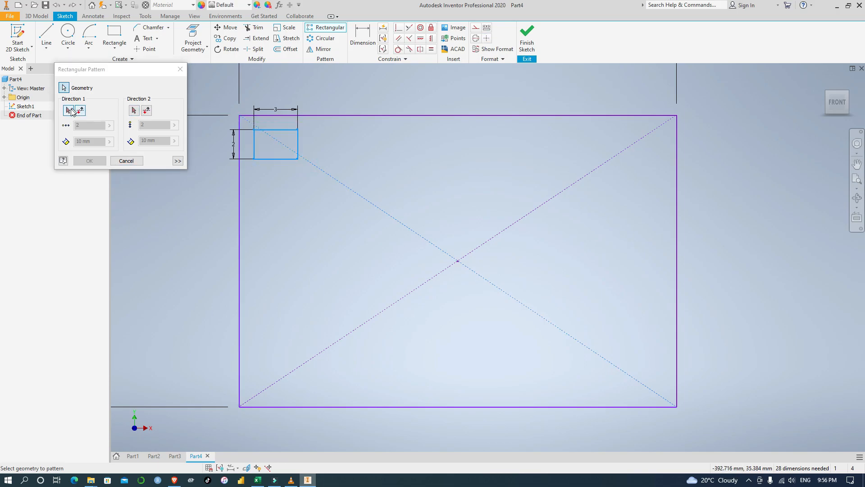
{"action": "left_click", "coordinate": [353, 116]}
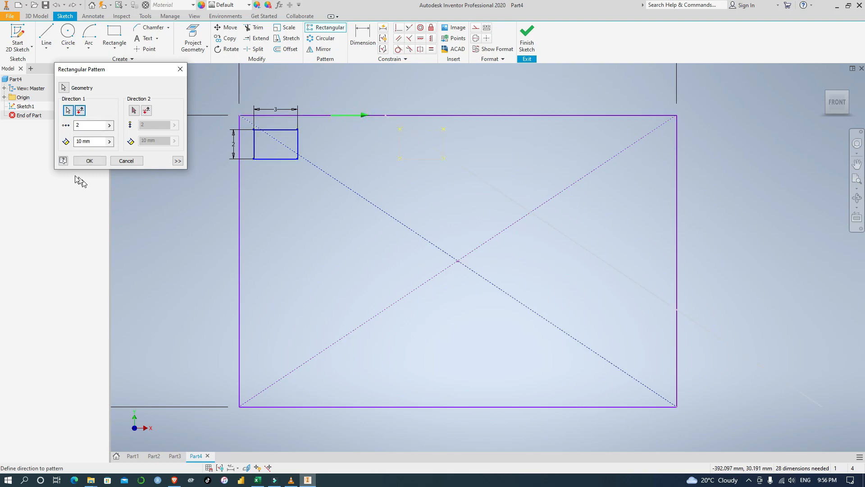
Set Direction 1 of the pattern to 8 instances with 3.5 mm spacing.
{"action": "left_click", "coordinate": [83, 125]}
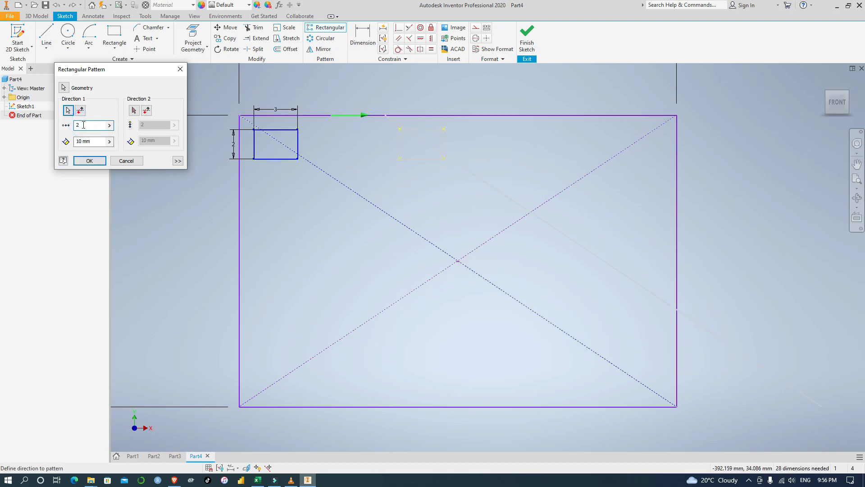
{"action": "type", "text": "7"}
{"action": "key", "text": "BackSpace"}
{"action": "type", "text": "9"}
{"action": "key", "text": "BackSpace"}
{"action": "type", "text": "8"}
{"action": "left_click", "coordinate": [82, 142]}
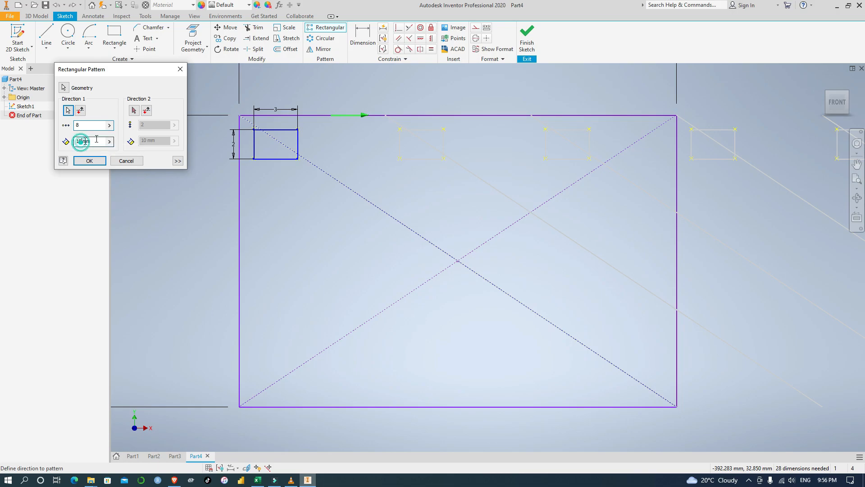
{"action": "key", "text": "BackSpace"}
{"action": "key", "text": "BackSpace"}
{"action": "type", "text": "3"}
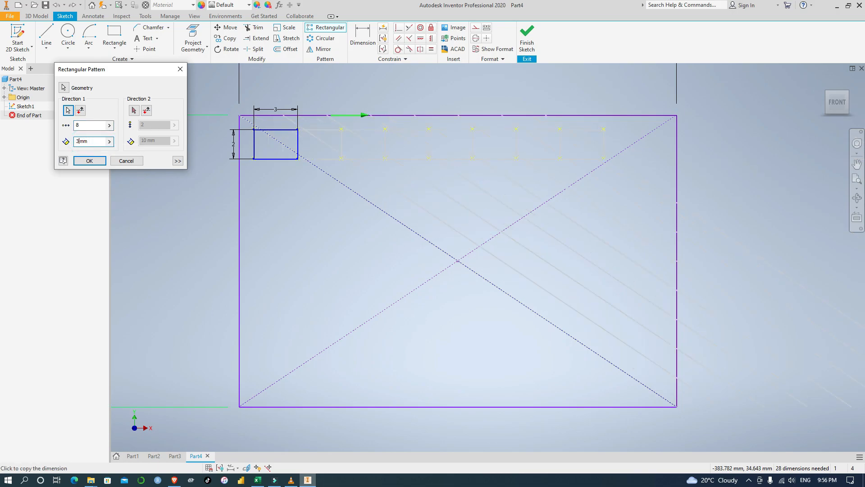
{"action": "type", "text": ".2"}
{"action": "key", "text": "BackSpace"}
{"action": "type", "text": "5"}
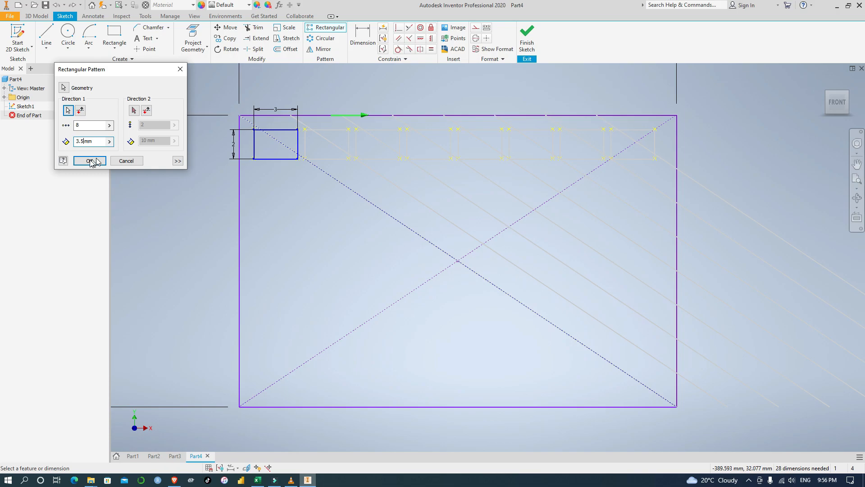
Use the large rectangle's left edge as Direction 2 of the pattern and flip it to run downward.
{"action": "left_click", "coordinate": [136, 111]}
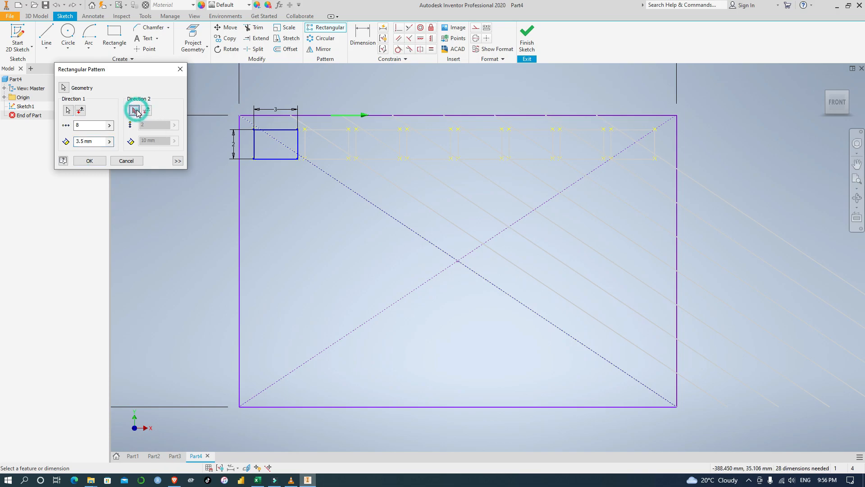
{"action": "left_click", "coordinate": [240, 200]}
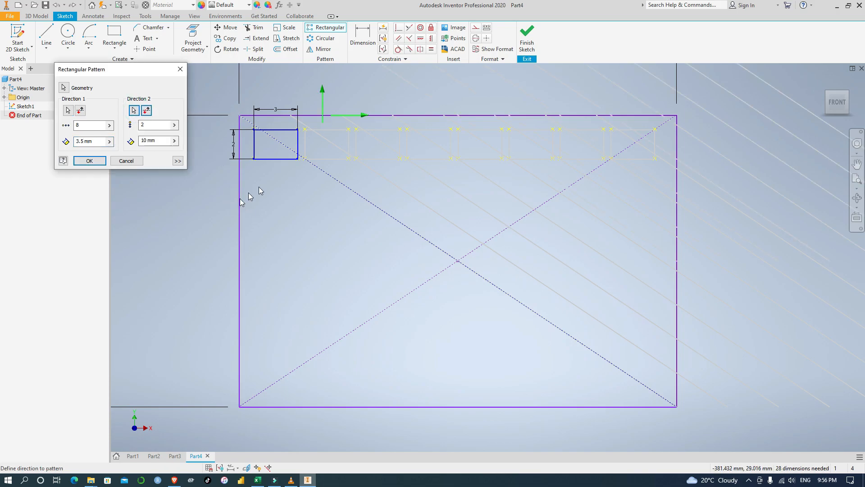
{"action": "left_click", "coordinate": [146, 110]}
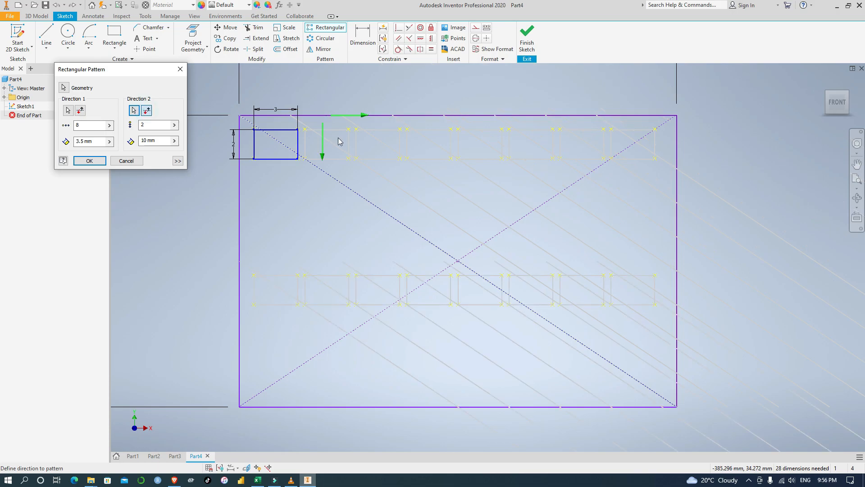
Set Direction 2 of the pattern to 5 instances with 3.2 mm spacing.
{"action": "left_click", "coordinate": [150, 125]}
{"action": "key", "text": "BackSpace"}
{"action": "type", "text": "6"}
{"action": "key", "text": "BackSpace"}
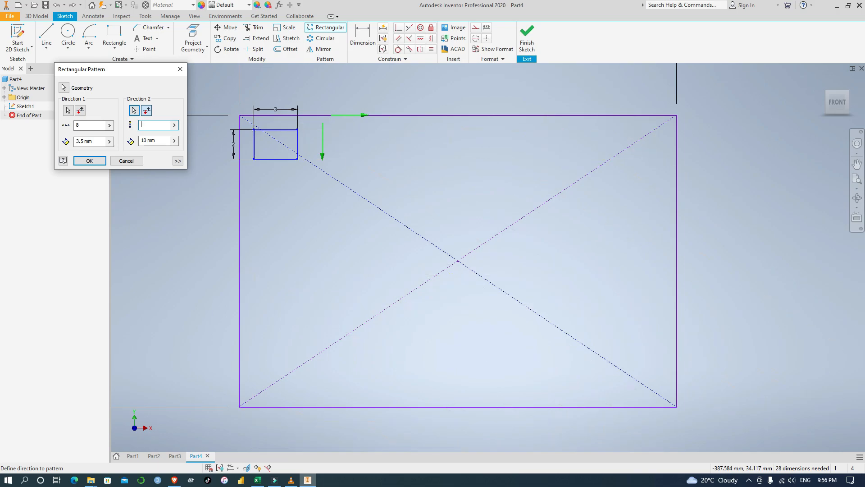
{"action": "type", "text": "5"}
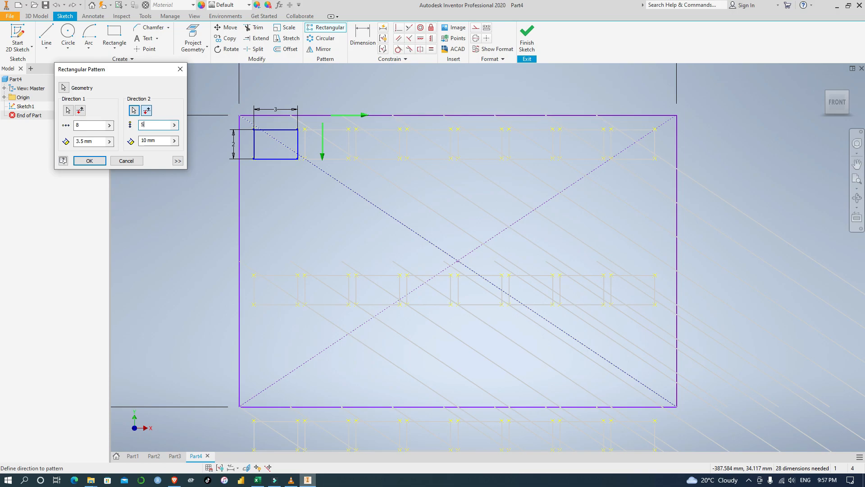
{"action": "left_click", "coordinate": [144, 141]}
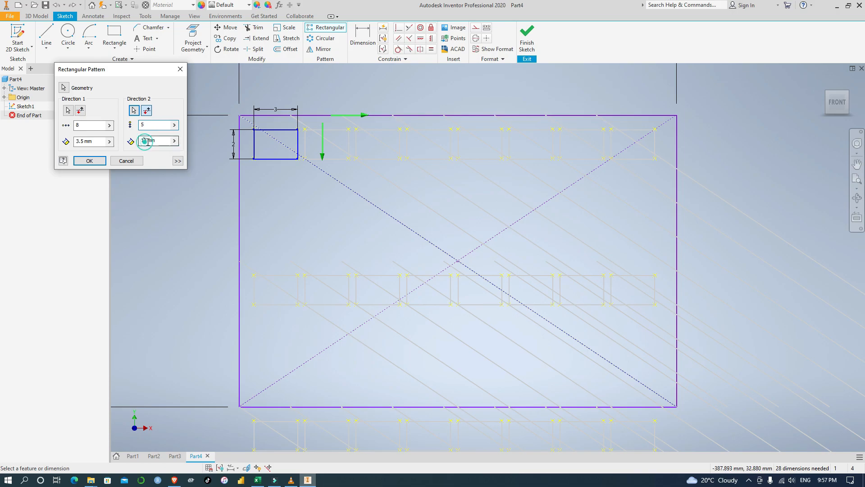
{"action": "left_click", "coordinate": [147, 141]}
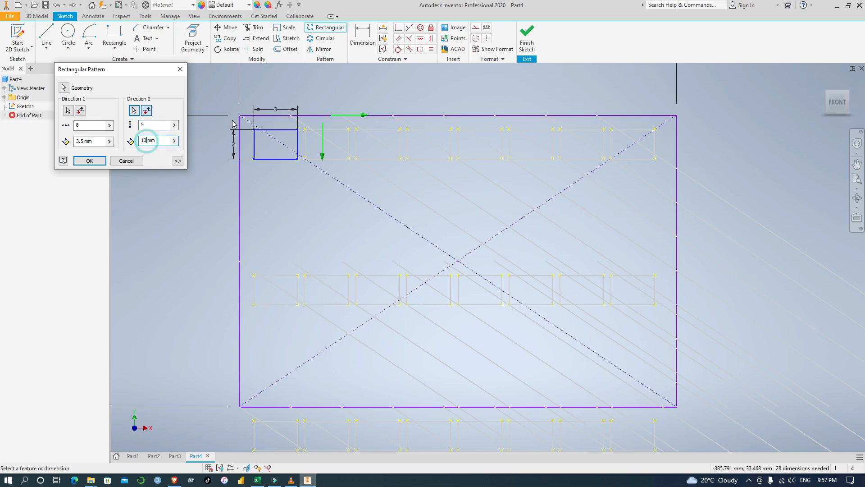
{"action": "key", "text": "BackSpace"}
{"action": "key", "text": "BackSpace"}
{"action": "type", "text": "3"}
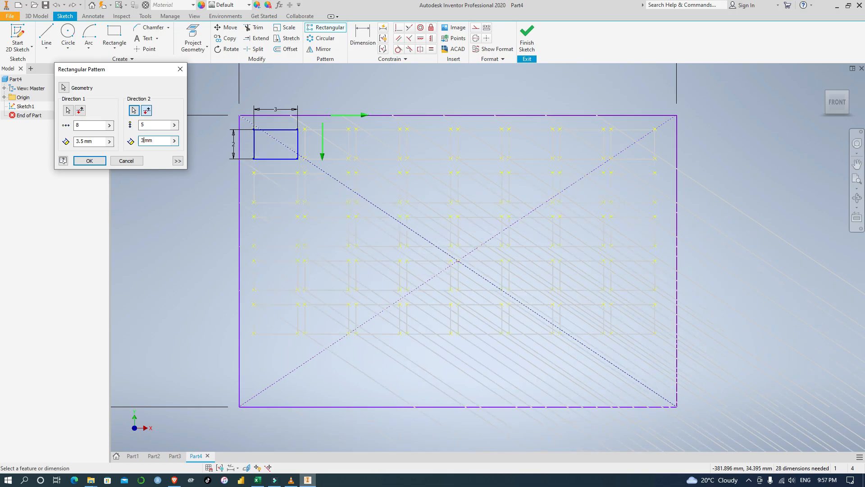
{"action": "type", "text": ".2"}
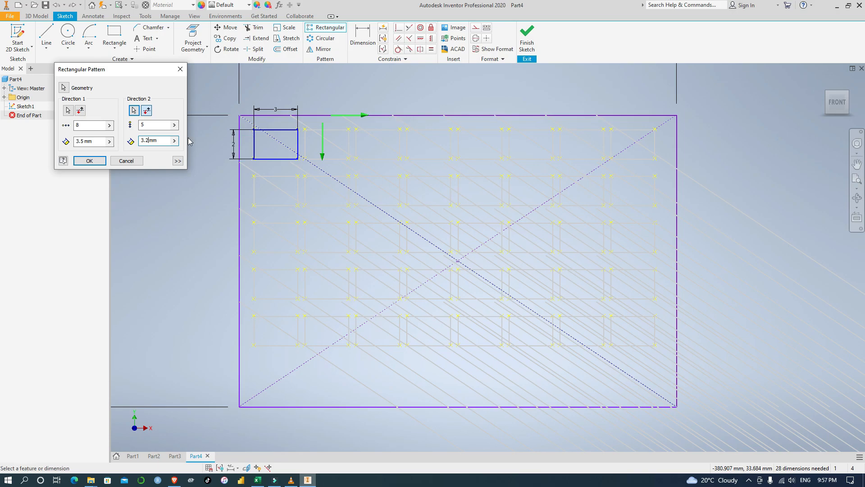
Change the Direction 2 count to 6 instances and create the rectangular pattern of the small rectangle.
{"action": "key", "text": "BackSpace"}
{"action": "type", "text": "6"}
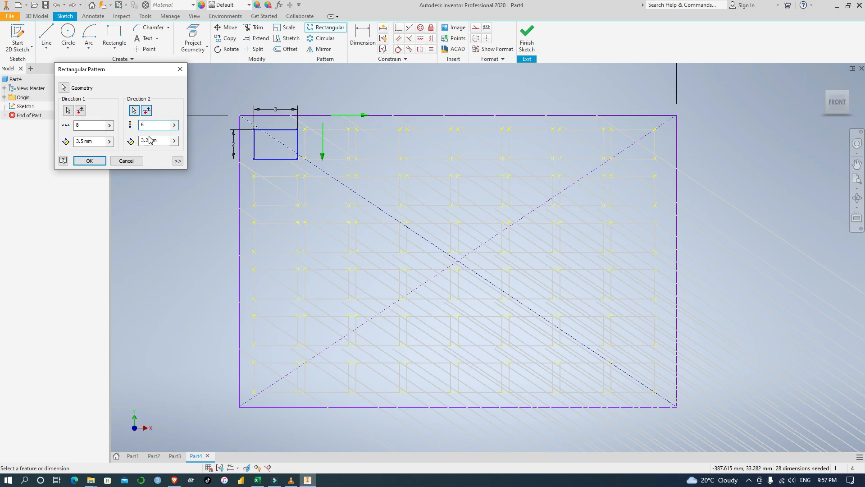
{"action": "left_click", "coordinate": [92, 161]}
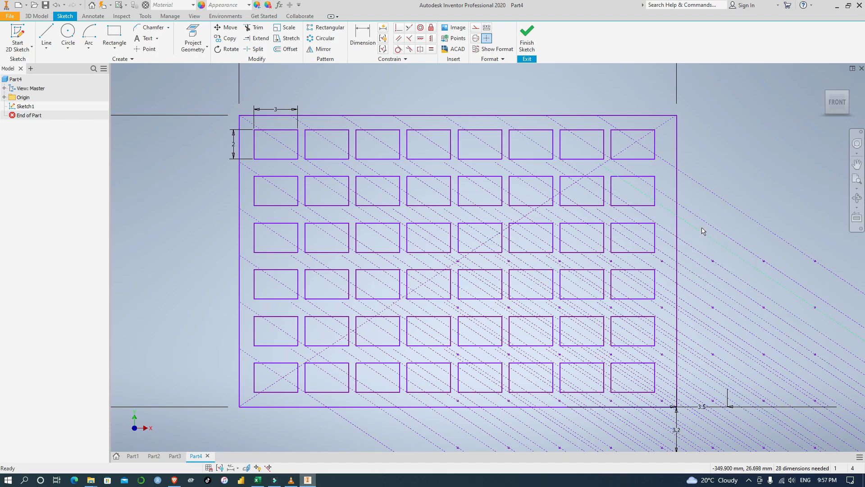
Draw a 10 mm diameter circle inside the large empty circle, near its upper-left edge.
{"action": "scroll", "coordinate": [730, 222], "scroll_direction": "down", "scroll_amount": 3}
{"action": "scroll", "coordinate": [703, 221], "scroll_direction": "up", "scroll_amount": 7}
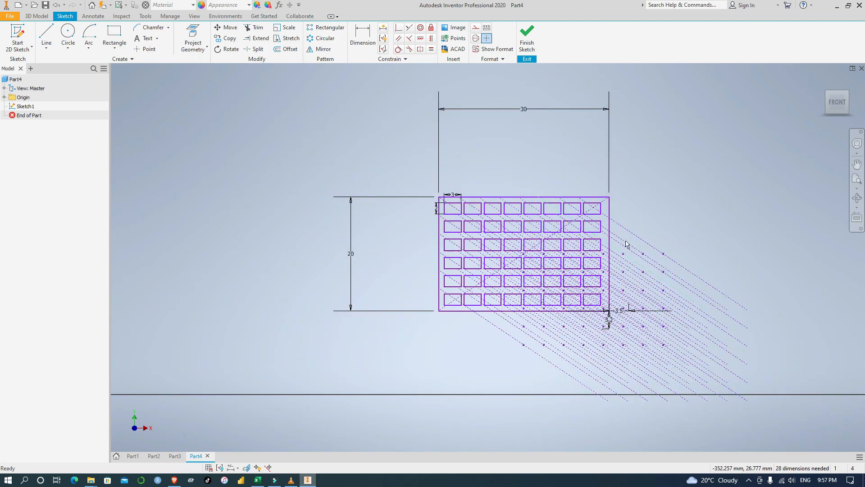
{"action": "scroll", "coordinate": [663, 221], "scroll_direction": "down", "scroll_amount": 3}
{"action": "middle_click_drag", "start_coordinate": [659, 237], "coordinate": [636, 190]}
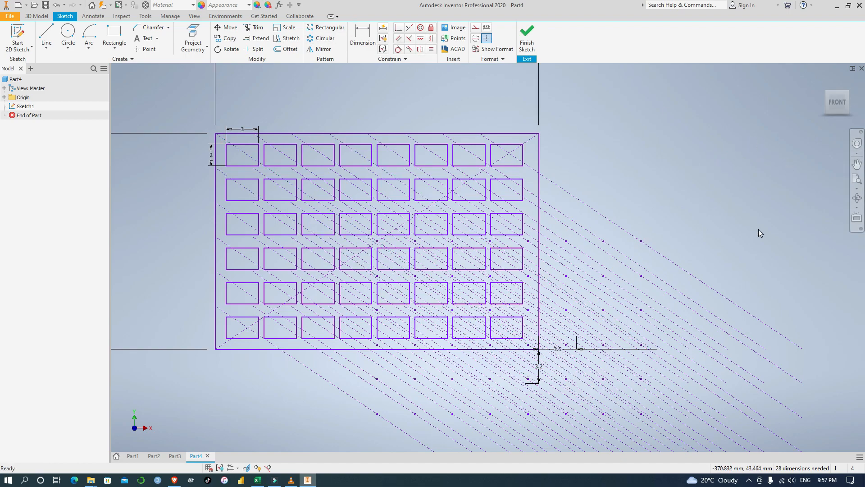
{"action": "middle_click_drag", "start_coordinate": [775, 231], "coordinate": [390, 217]}
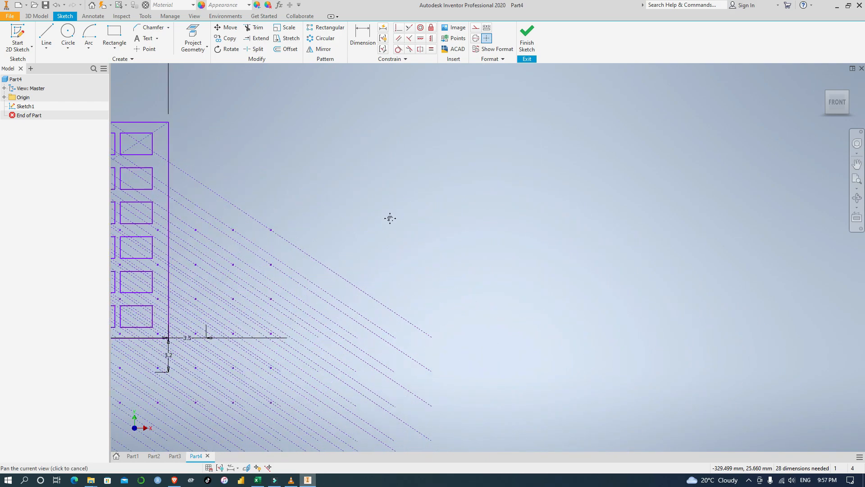
{"action": "scroll", "coordinate": [469, 214], "scroll_direction": "down", "scroll_amount": 3}
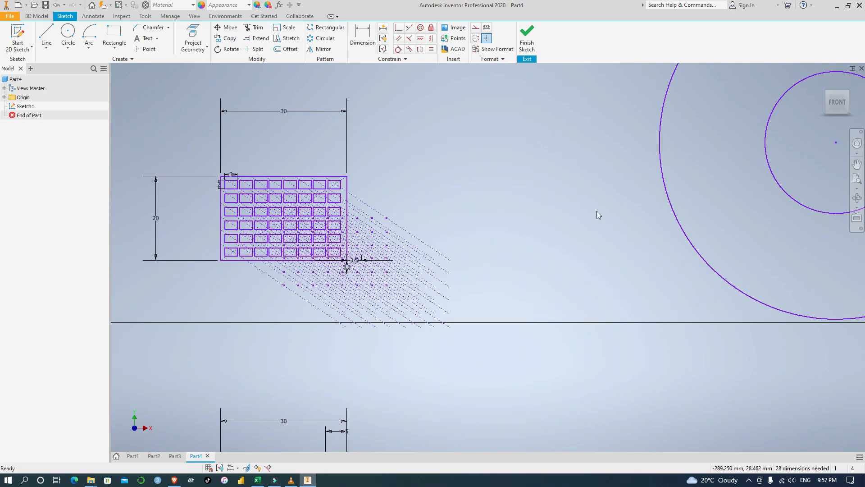
{"action": "middle_click_drag", "start_coordinate": [631, 229], "coordinate": [369, 233]}
{"action": "middle_click_drag", "start_coordinate": [668, 211], "coordinate": [411, 271]}
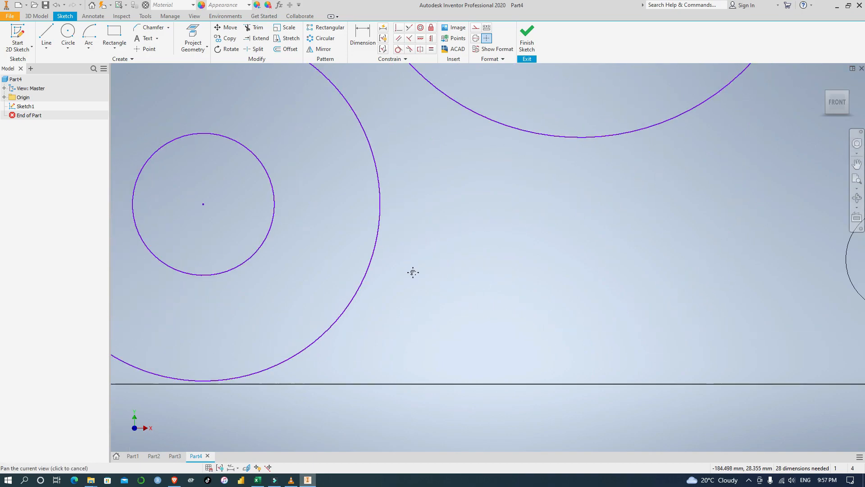
{"action": "middle_click_drag", "start_coordinate": [709, 151], "coordinate": [699, 359]}
{"action": "scroll", "coordinate": [710, 141], "scroll_direction": "down", "scroll_amount": 3}
{"action": "scroll", "coordinate": [709, 141], "scroll_direction": "up", "scroll_amount": 1}
{"action": "middle_click_drag", "start_coordinate": [699, 174], "coordinate": [668, 343]}
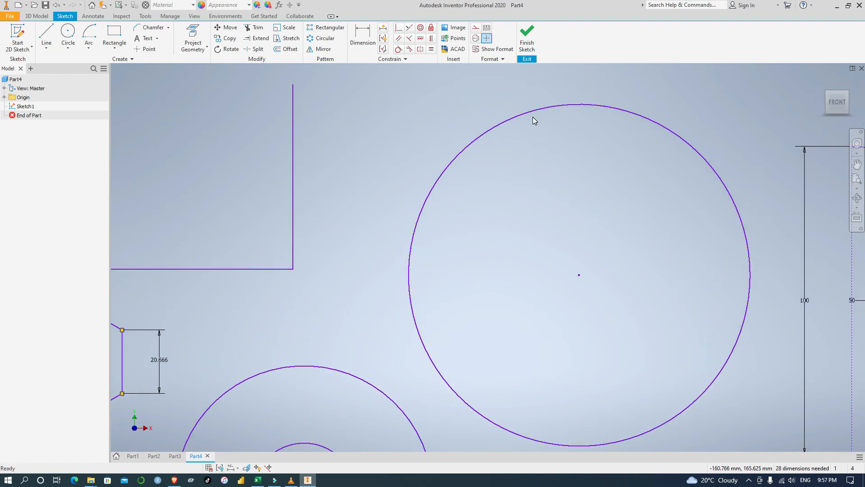
{"action": "left_click", "coordinate": [68, 31]}
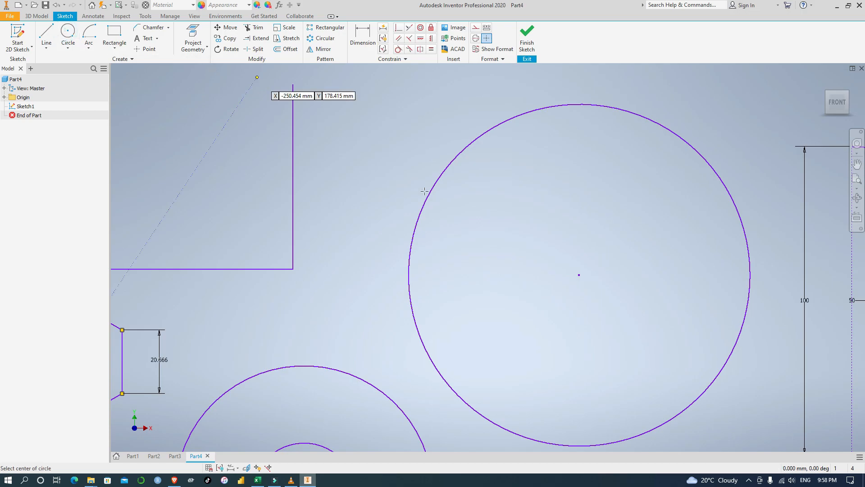
{"action": "left_click", "coordinate": [478, 193]}
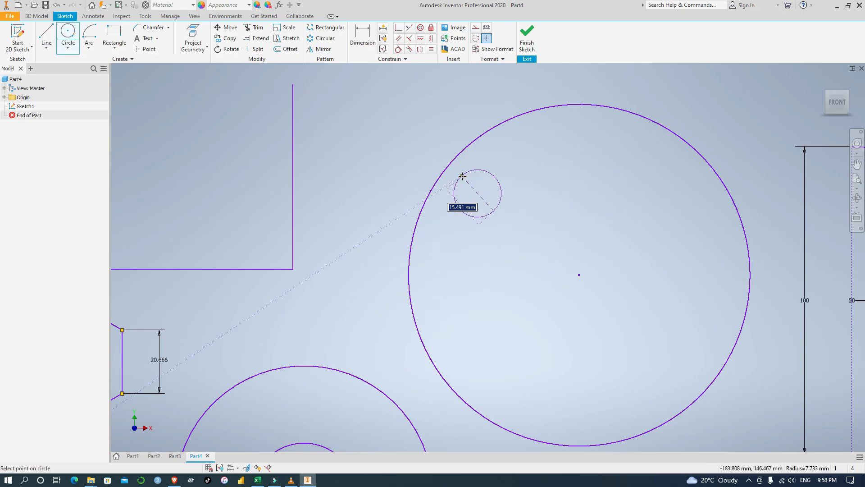
{"action": "type", "text": "10"}
{"action": "key", "text": "Return"}
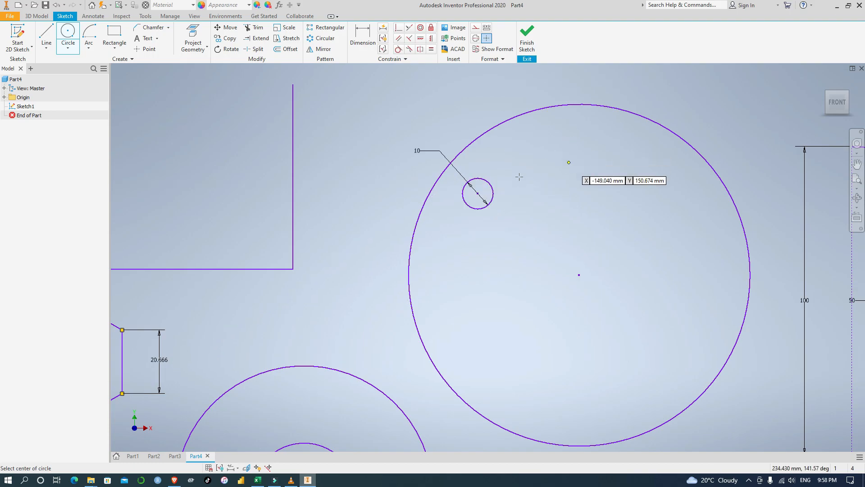
{"action": "key", "text": "Escape"}
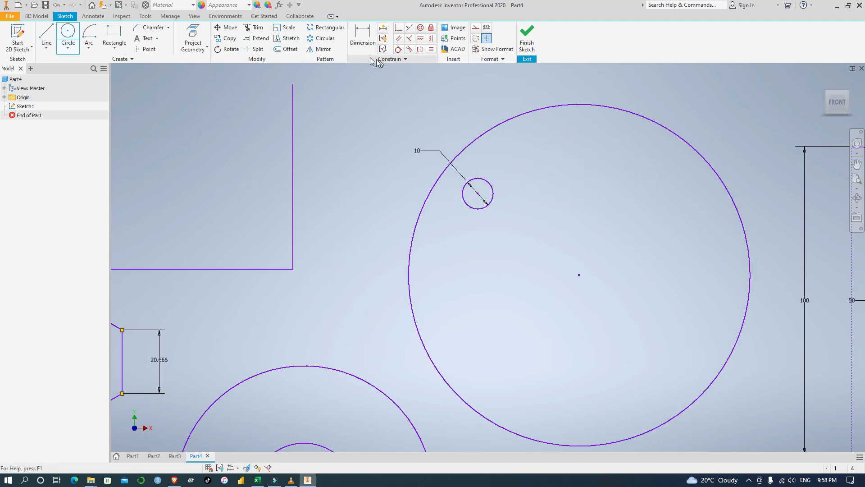
Begin a circular pattern of the 10 mm circle about the large circle's centre and flip it to run clockwise.
{"action": "left_click", "coordinate": [330, 41]}
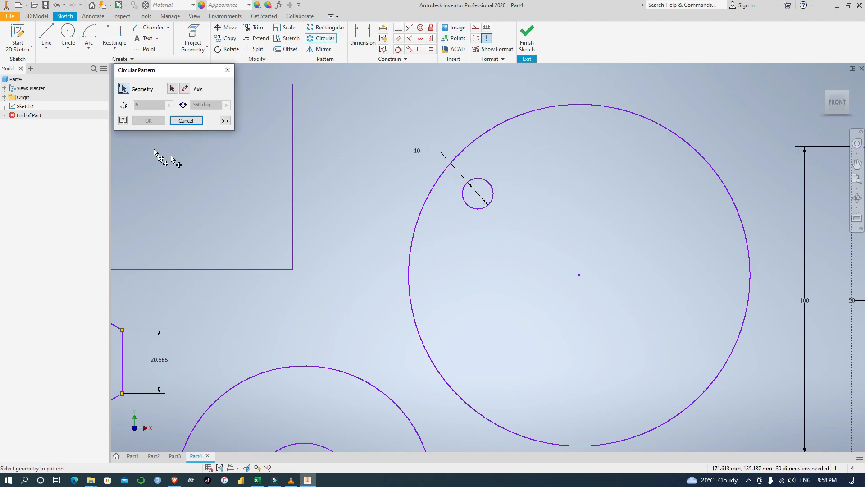
{"action": "left_click", "coordinate": [455, 168]}
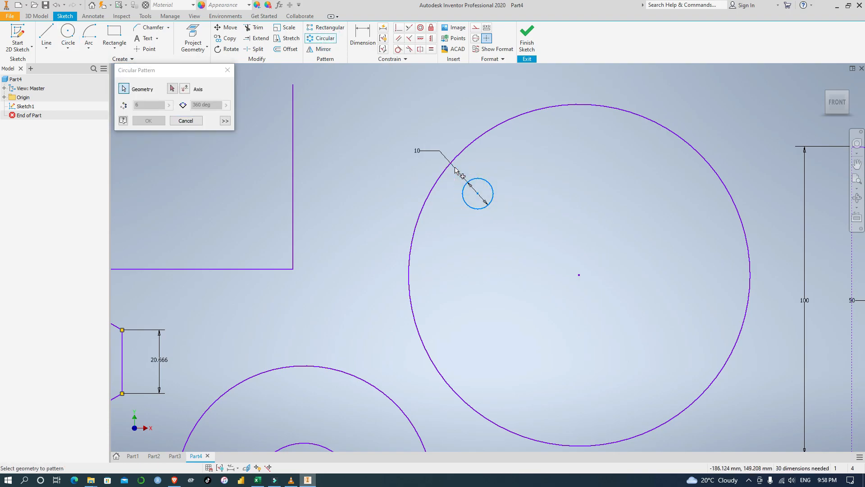
{"action": "left_click", "coordinate": [171, 90]}
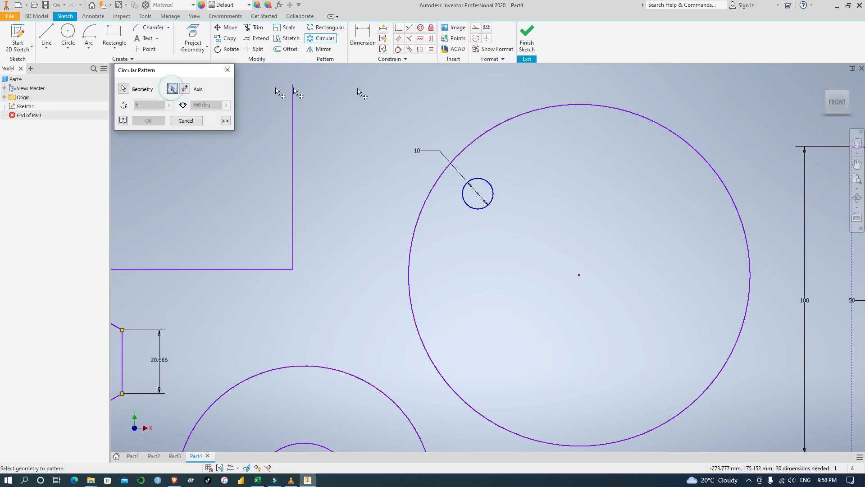
{"action": "left_click", "coordinate": [483, 137]}
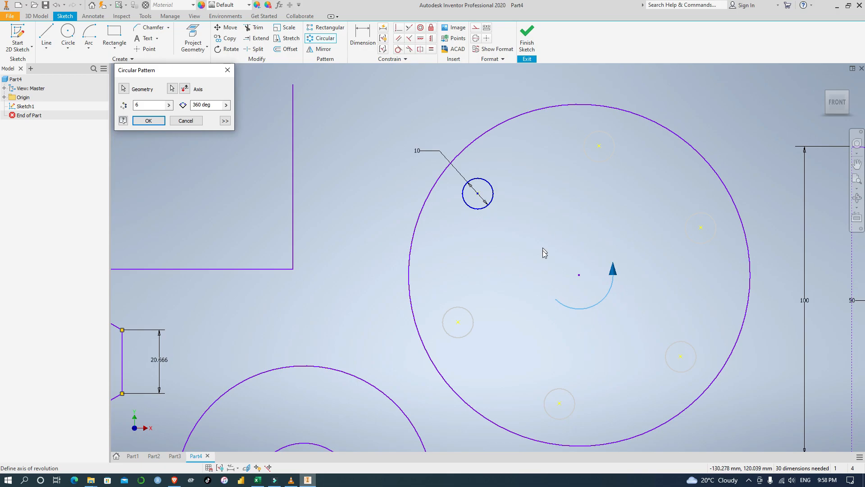
{"action": "left_click", "coordinate": [185, 89]}
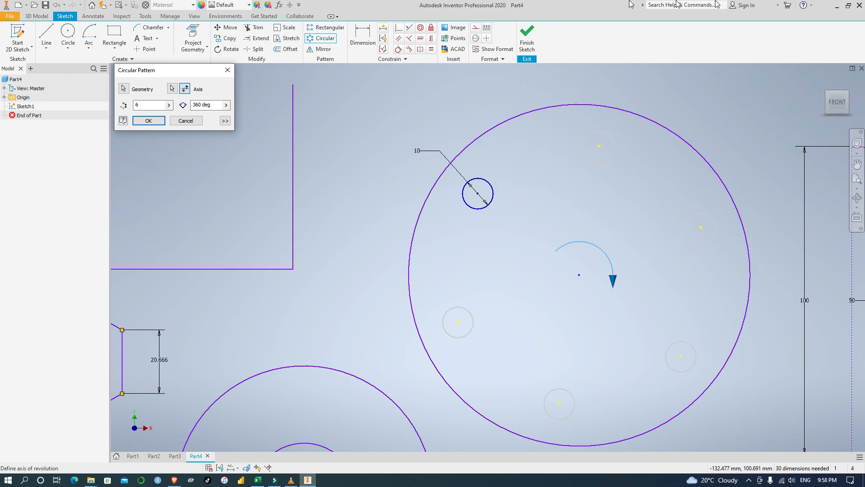
Set the circular pattern's count to 10 instances.
{"action": "left_click", "coordinate": [153, 105]}
{"action": "key", "text": "BackSpace"}
{"action": "type", "text": "10"}
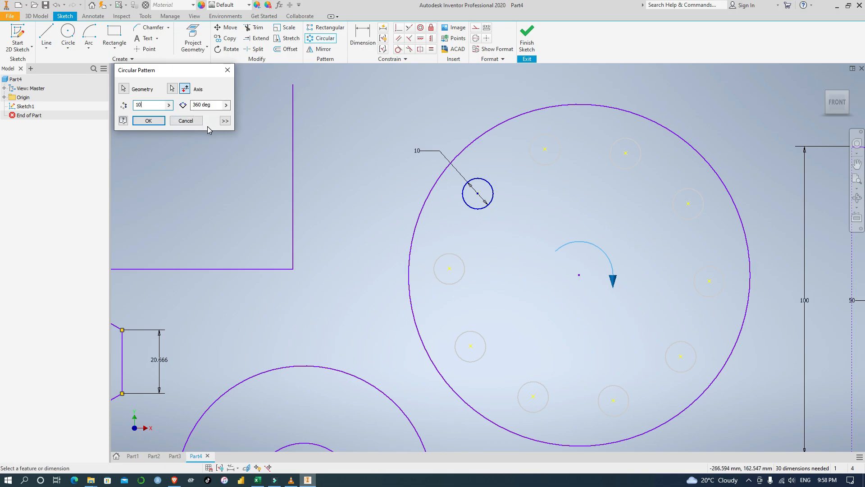
Try a 180-degree pattern angle, return it to 360 degrees and create the circular pattern.
{"action": "left_click", "coordinate": [200, 106]}
{"action": "key", "text": "BackSpace"}
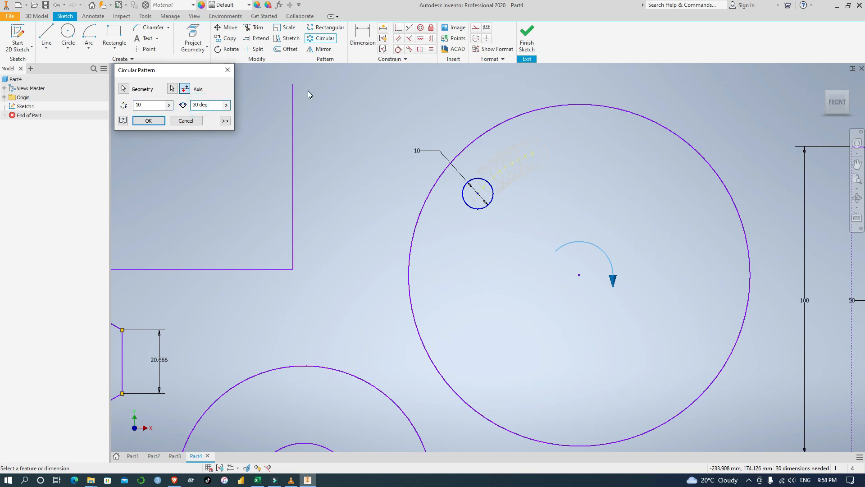
{"action": "key", "text": "BackSpace"}
{"action": "type", "text": "180"}
{"action": "key", "text": "BackSpace"}
{"action": "type", "text": "60"}
{"action": "key", "text": "BackSpace"}
{"action": "left_click", "coordinate": [151, 121]}
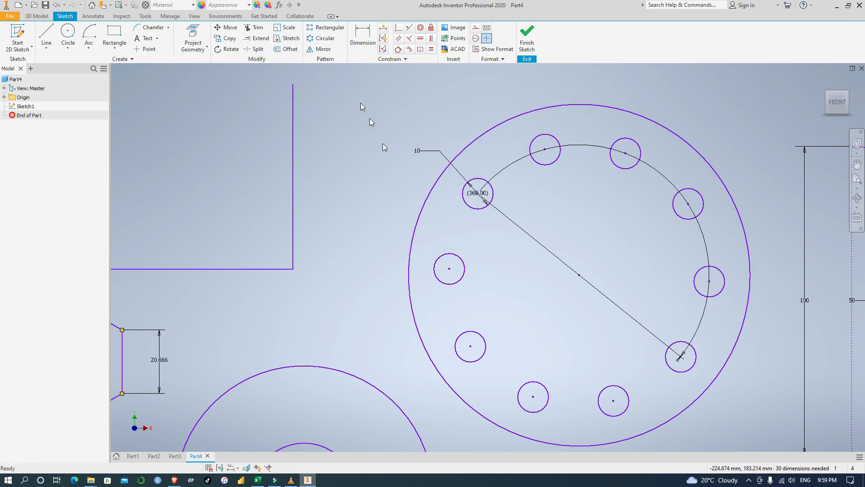
Draw a vertical line about 36.6 mm long to the right of the filleted and chamfered rectangle.
{"action": "scroll", "coordinate": [434, 271], "scroll_direction": "down", "scroll_amount": 3}
{"action": "scroll", "coordinate": [434, 268], "scroll_direction": "up", "scroll_amount": 8}
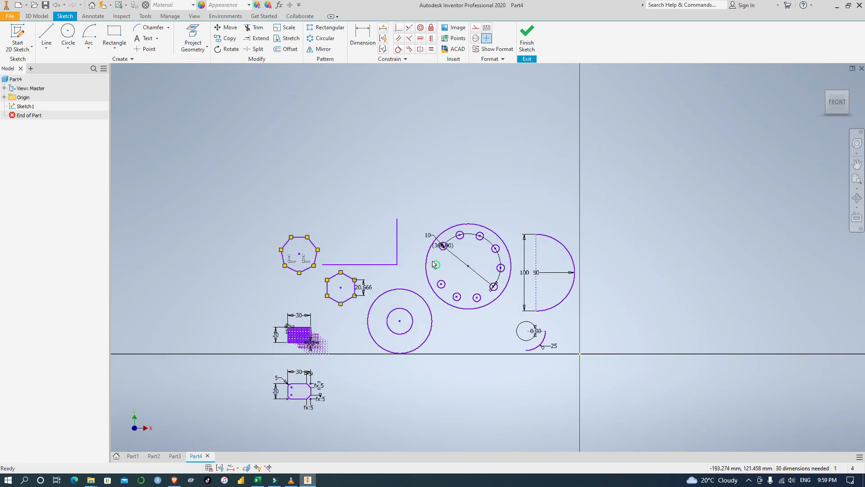
{"action": "scroll", "coordinate": [431, 263], "scroll_direction": "down", "scroll_amount": 3}
{"action": "middle_click_drag", "start_coordinate": [443, 399], "coordinate": [558, 213]}
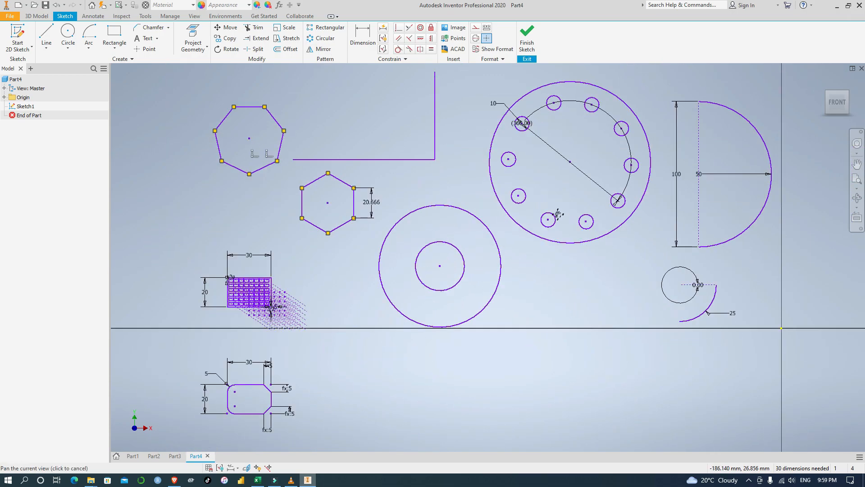
{"action": "middle_click_drag", "start_coordinate": [498, 330], "coordinate": [522, 231]}
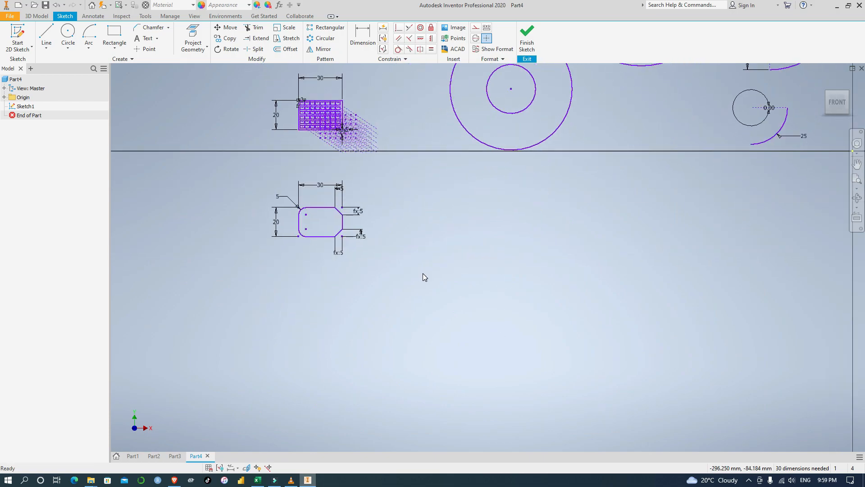
{"action": "scroll", "coordinate": [424, 273], "scroll_direction": "down", "scroll_amount": 5}
{"action": "middle_click_drag", "start_coordinate": [249, 242], "coordinate": [583, 298]}
{"action": "scroll", "coordinate": [399, 161], "scroll_direction": "down", "scroll_amount": 5}
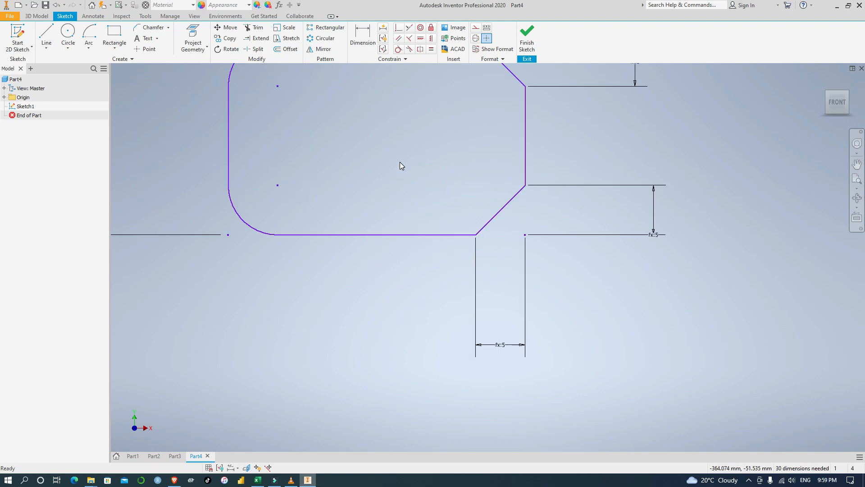
{"action": "middle_click_drag", "start_coordinate": [398, 139], "coordinate": [497, 294]}
{"action": "scroll", "coordinate": [497, 289], "scroll_direction": "up", "scroll_amount": 4}
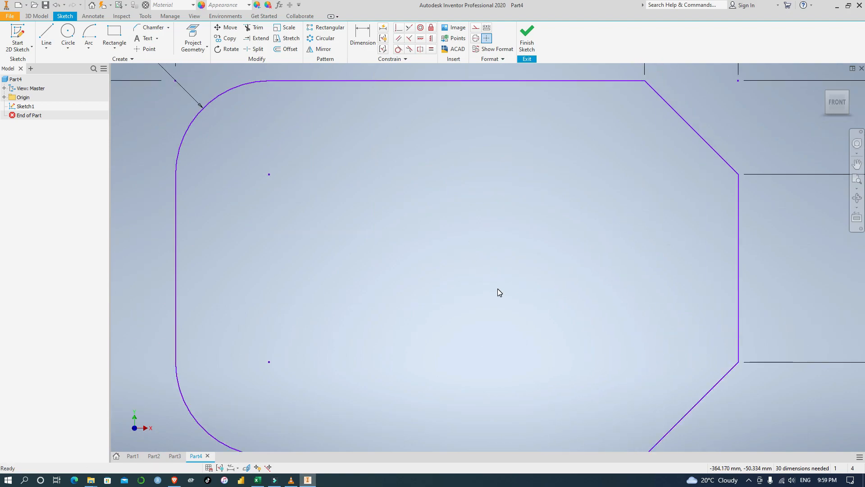
{"action": "scroll", "coordinate": [516, 282], "scroll_direction": "up", "scroll_amount": 2}
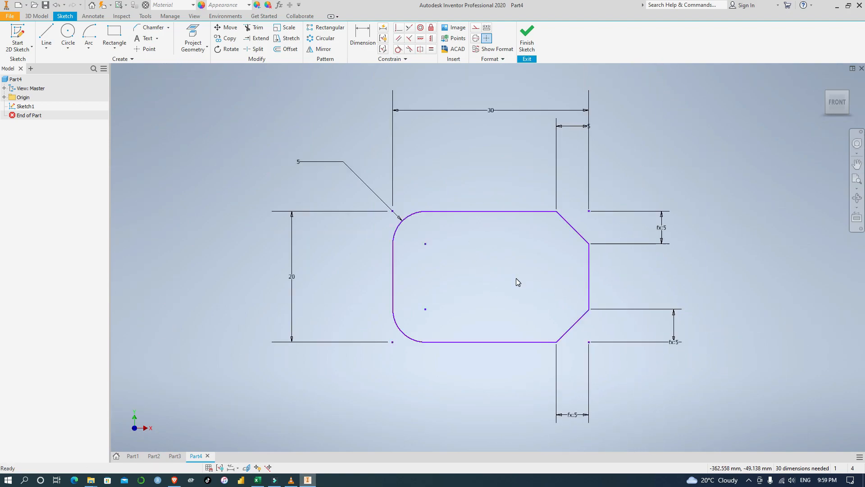
{"action": "left_click", "coordinate": [675, 328]}
{"action": "middle_click_drag", "start_coordinate": [717, 295], "coordinate": [567, 297]}
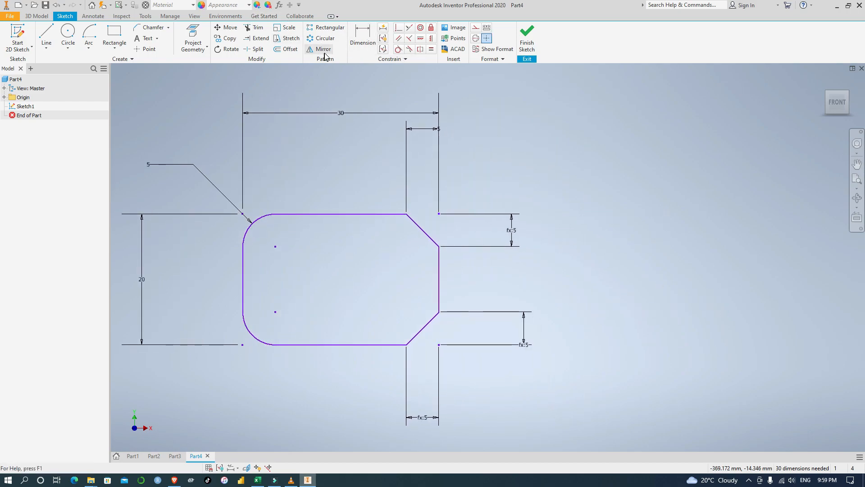
{"action": "left_click", "coordinate": [47, 32]}
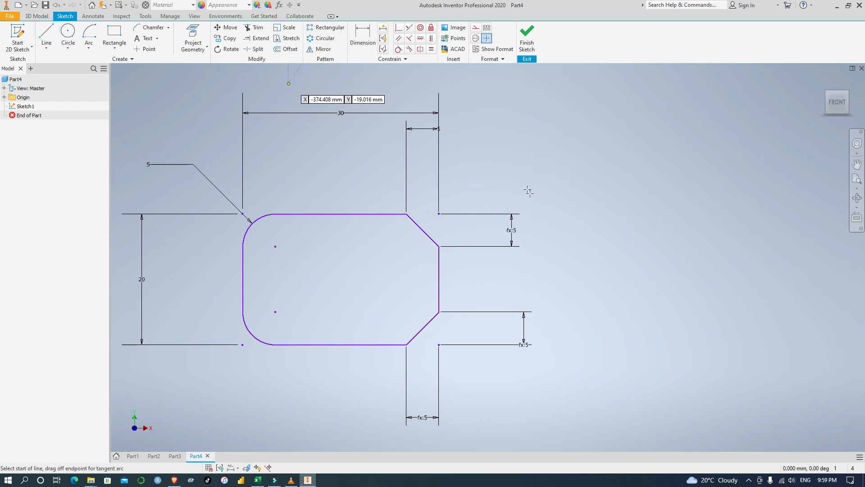
{"action": "left_click", "coordinate": [581, 170]}
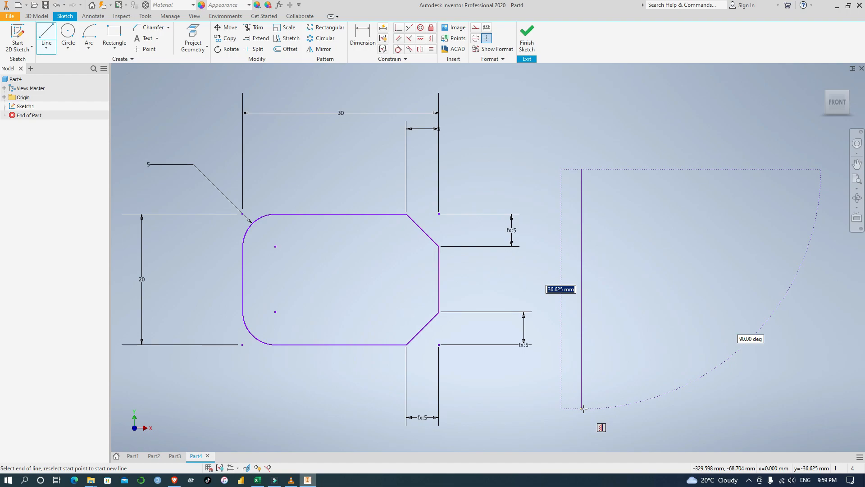
{"action": "left_click", "coordinate": [583, 409]}
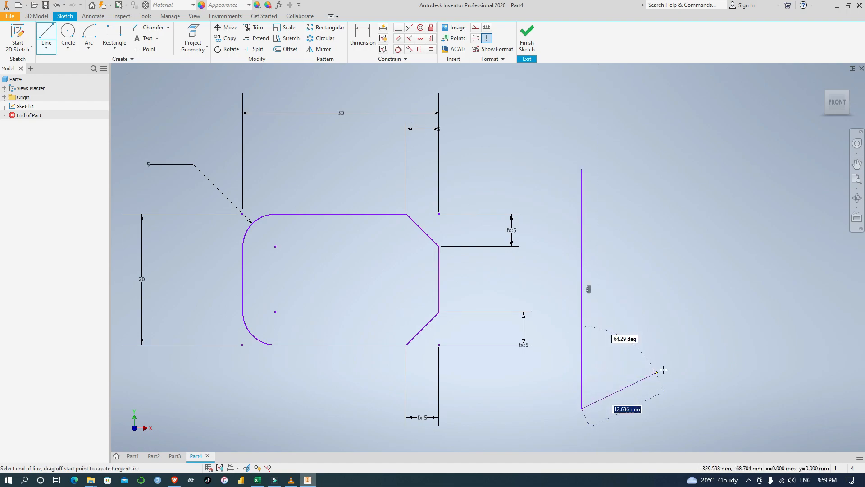
{"action": "key", "text": "Escape"}
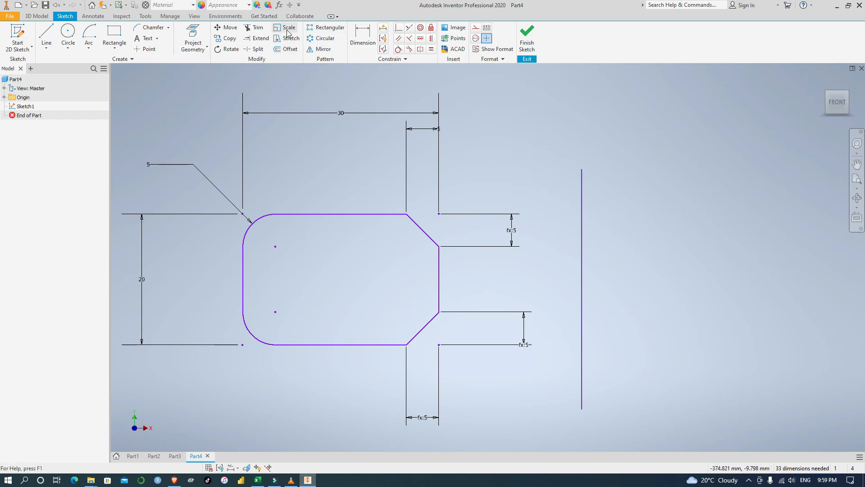
Mirror the whole filleted and chamfered rectangle about the vertical line.
{"action": "left_click", "coordinate": [319, 49]}
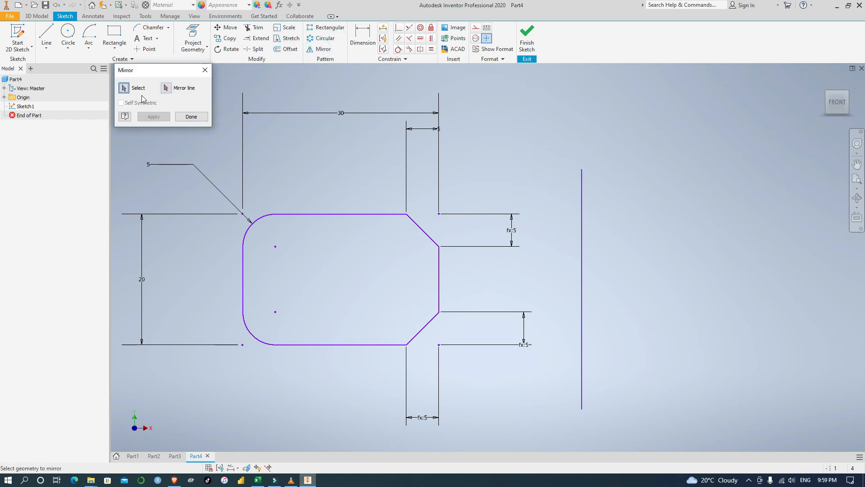
{"action": "left_click_drag", "start_coordinate": [479, 382], "coordinate": [206, 176]}
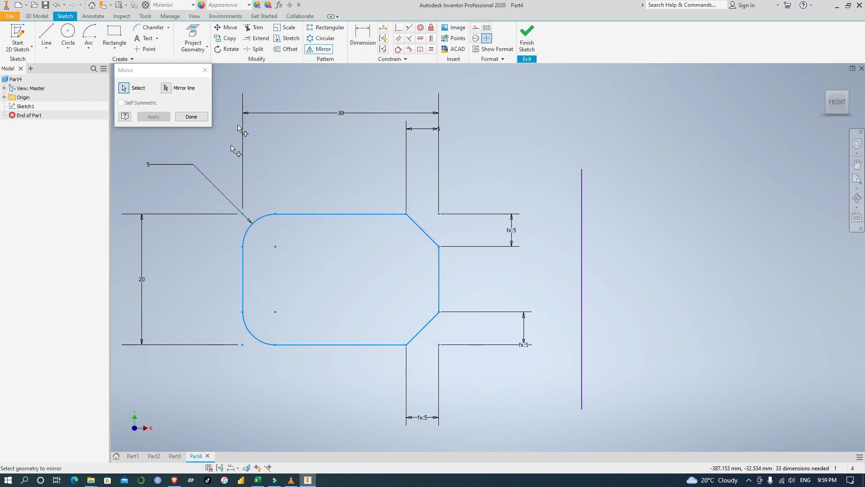
{"action": "left_click", "coordinate": [166, 88]}
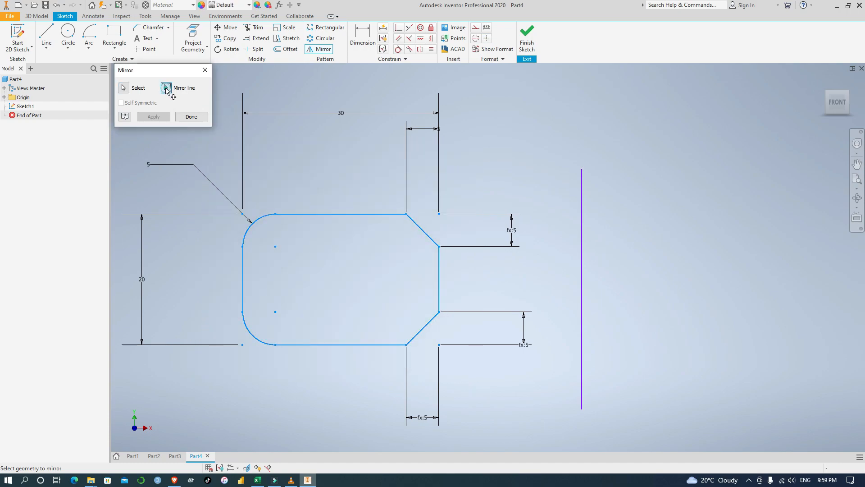
{"action": "left_click", "coordinate": [582, 185]}
{"action": "left_click", "coordinate": [153, 117]}
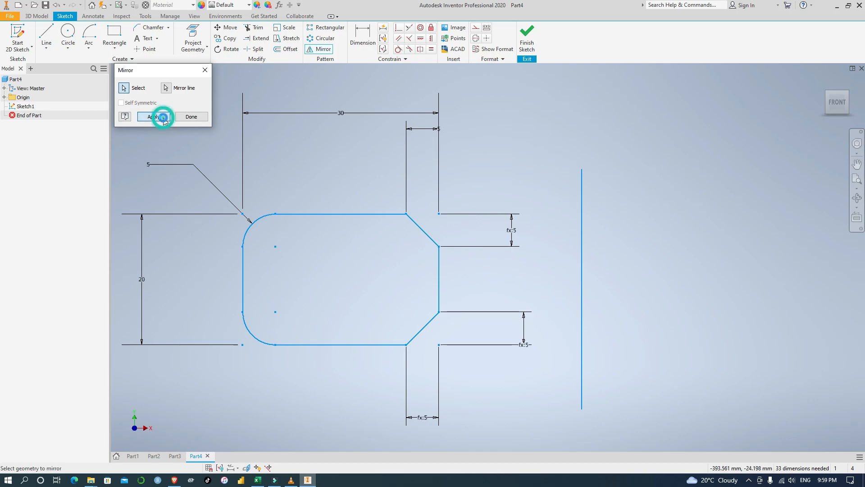
Finish mirroring and delete the mirrored copy together with the vertical mirror line.
{"action": "scroll", "coordinate": [636, 240], "scroll_direction": "down", "scroll_amount": 2}
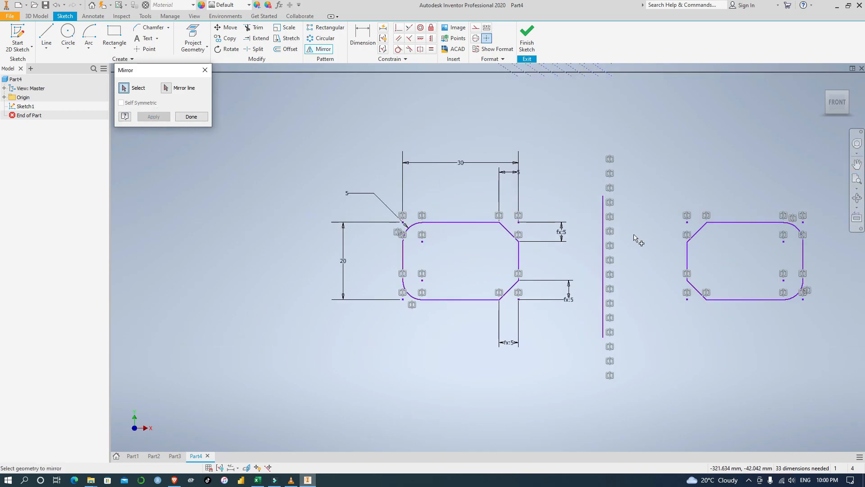
{"action": "middle_click_drag", "start_coordinate": [733, 361], "coordinate": [553, 360]}
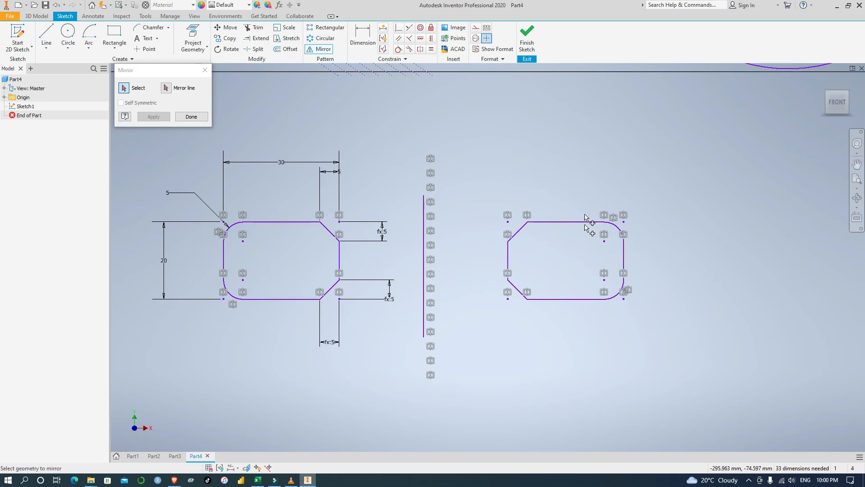
{"action": "left_click", "coordinate": [191, 116]}
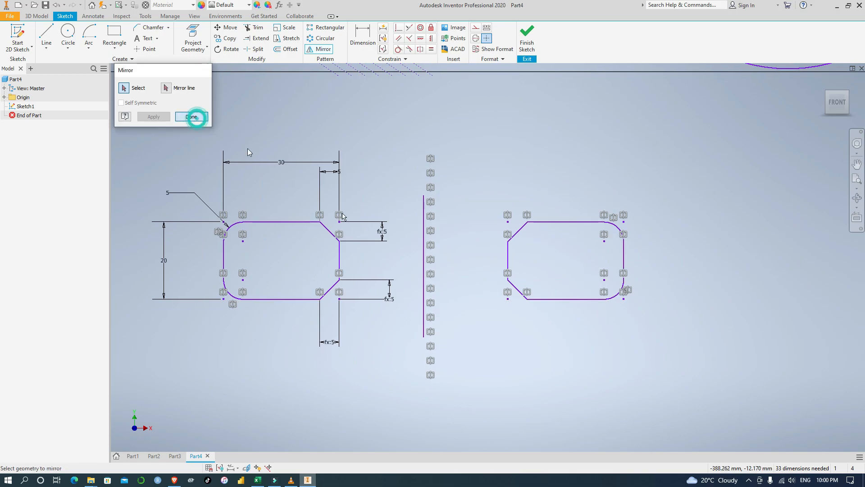
{"action": "left_click_drag", "start_coordinate": [696, 344], "coordinate": [487, 185]}
{"action": "key", "text": "Delete"}
{"action": "left_click", "coordinate": [425, 210]}
{"action": "key", "text": "Delete"}
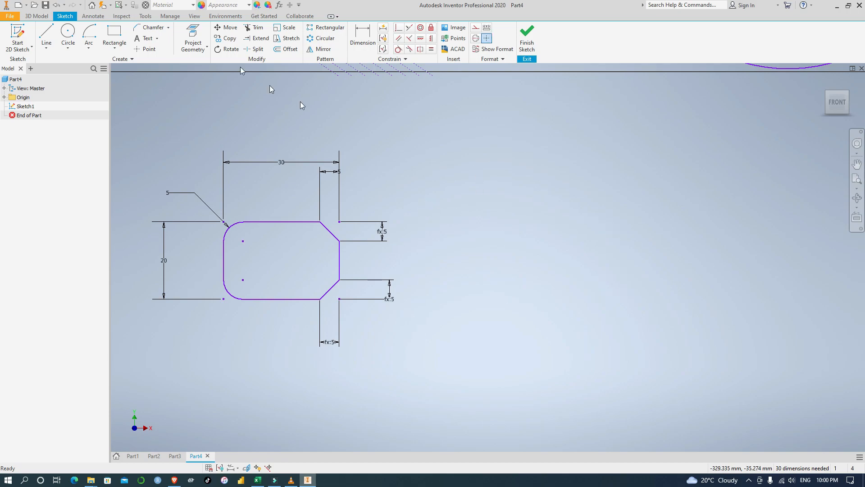
Draw a line about 47 mm long at 30 degrees from horizontal, starting below and right of the filleted and chamfered rectangle.
{"action": "left_click", "coordinate": [46, 33]}
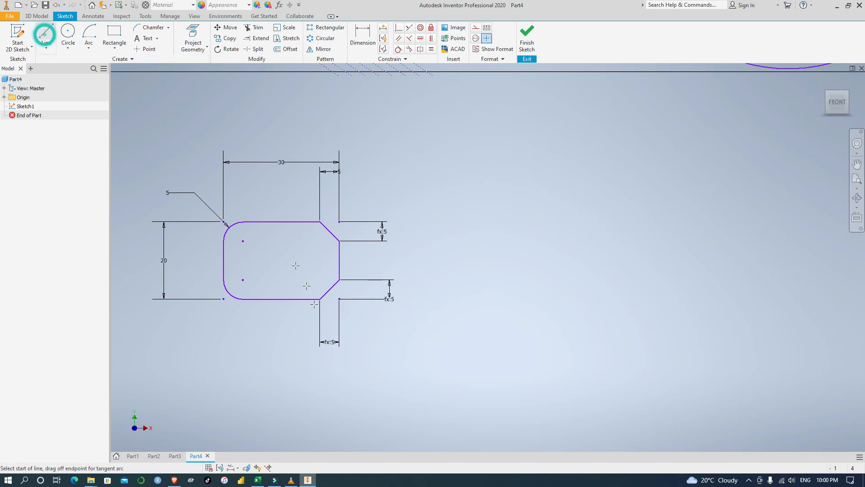
{"action": "left_click", "coordinate": [362, 371]}
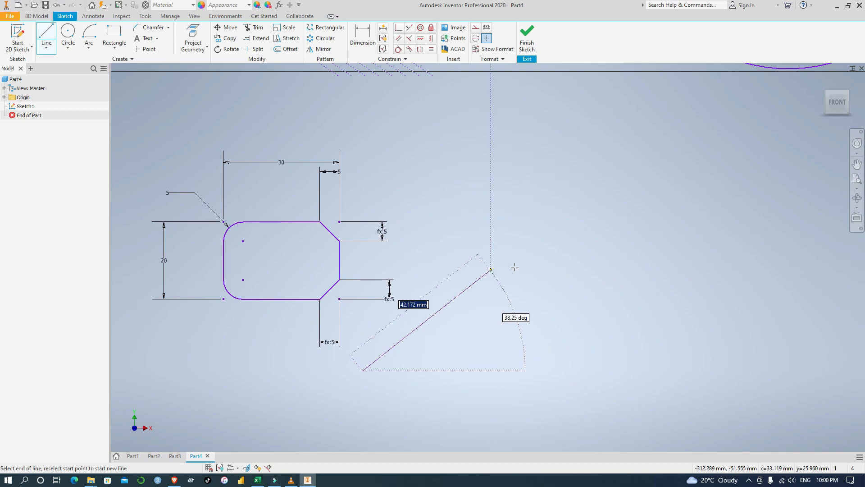
{"action": "key", "text": "Tab"}
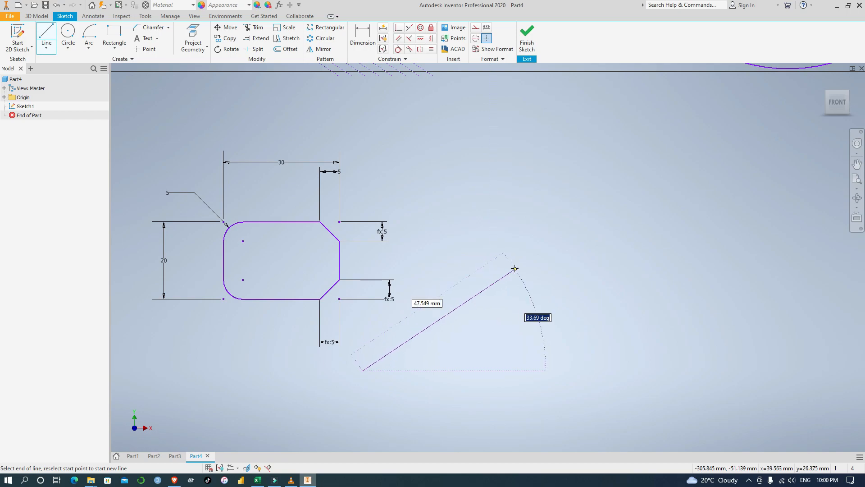
{"action": "type", "text": "30"}
{"action": "key", "text": "Return"}
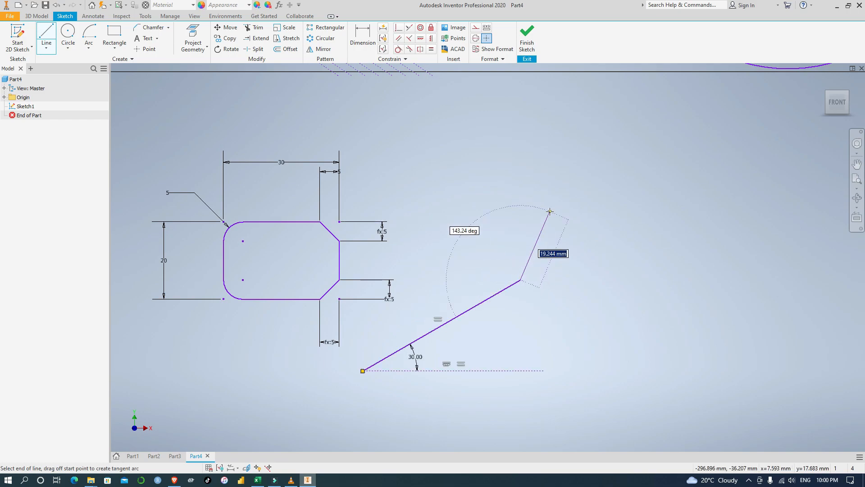
{"action": "key", "text": "Escape"}
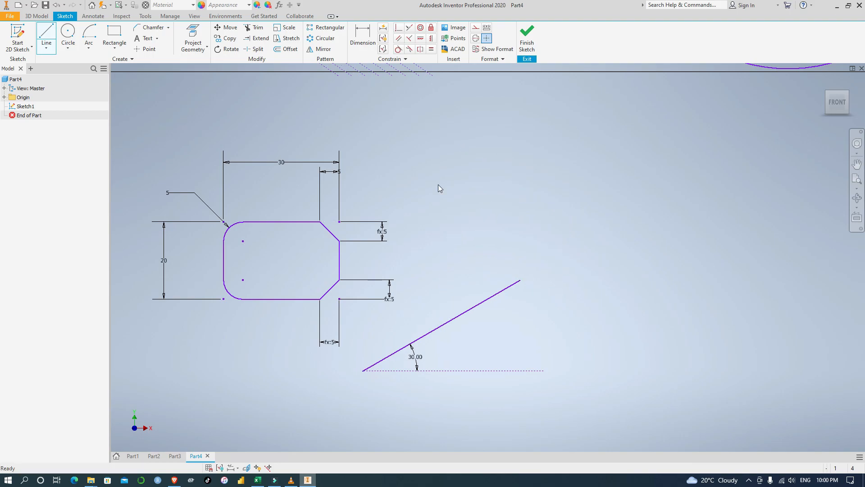
Mirror the whole filleted and chamfered rectangle about the 30-degree inclined line.
{"action": "left_click", "coordinate": [320, 48]}
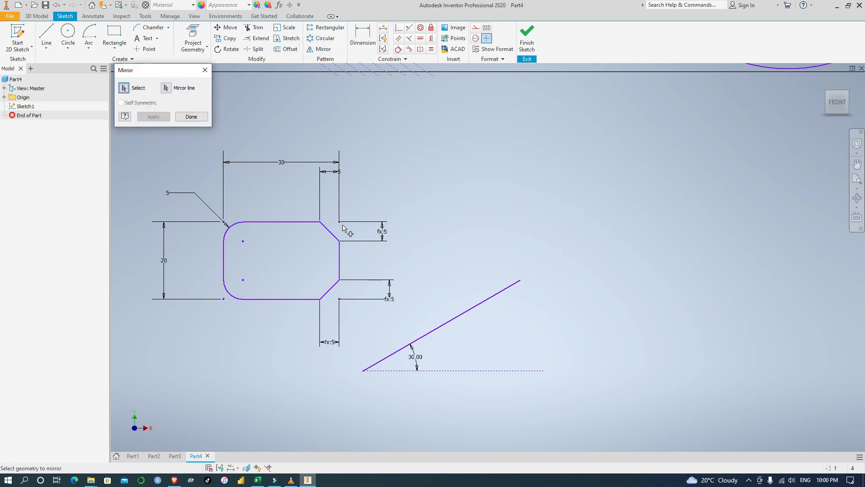
{"action": "mouse_move", "coordinate": [374, 326]}
{"action": "left_mouse_down"}
{"action": "mouse_move", "coordinate": [219, 216]}
{"action": "mouse_move", "coordinate": [218, 204]}
{"action": "left_mouse_up"}
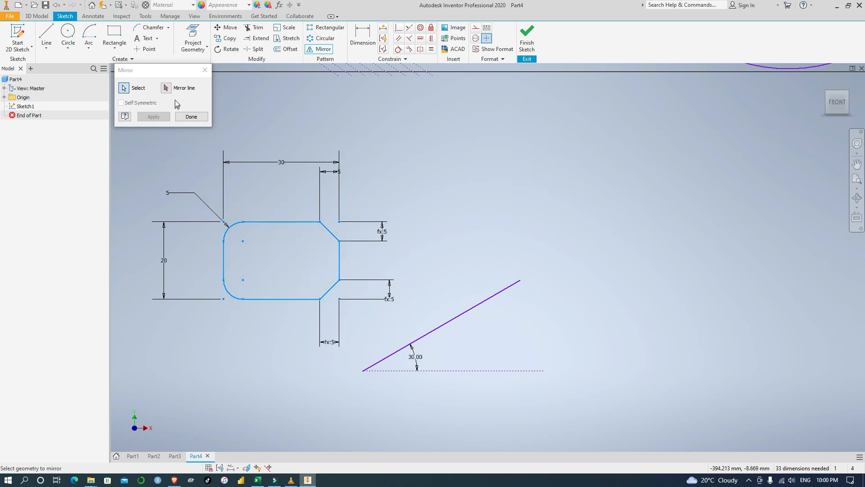
{"action": "left_click", "coordinate": [167, 88]}
{"action": "left_click", "coordinate": [471, 307]}
{"action": "left_click", "coordinate": [153, 117]}
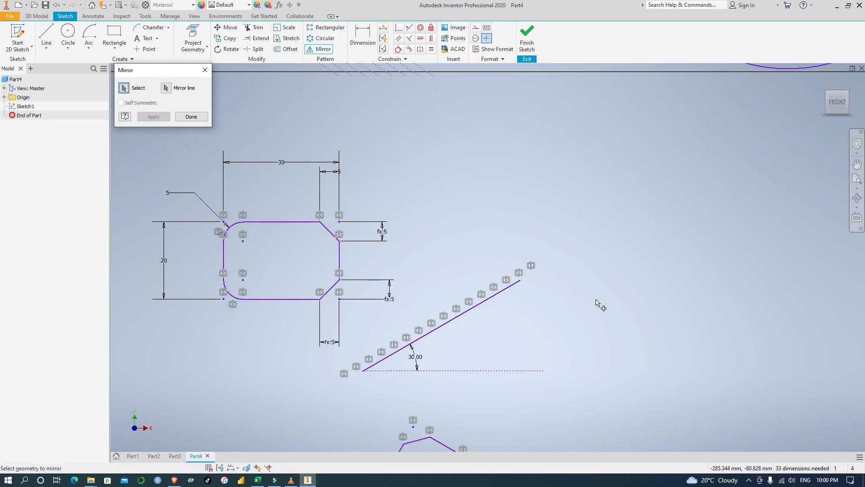
{"action": "scroll", "coordinate": [599, 299], "scroll_direction": "down", "scroll_amount": 3}
{"action": "middle_click_drag", "start_coordinate": [612, 346], "coordinate": [584, 245]}
{"action": "key", "text": "Escape"}
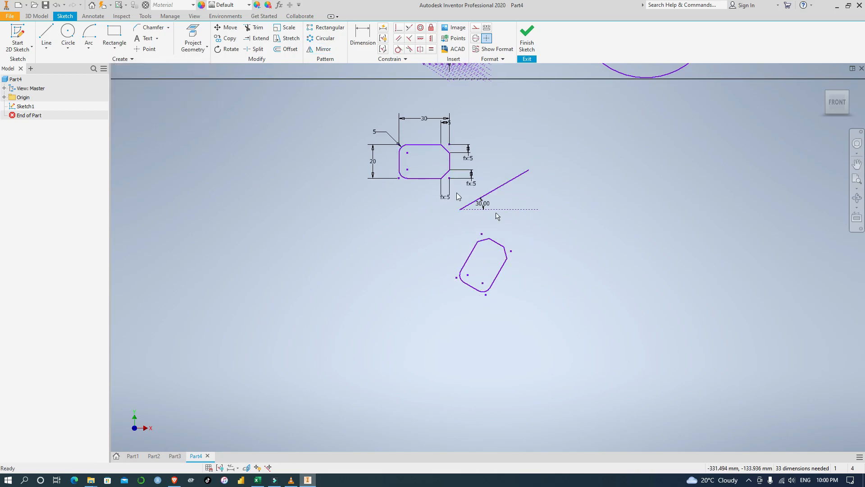
Add an aligned driven dimension to the short edge between the two chamfers of the mirrored copy.
{"action": "mouse_move", "coordinate": [641, 217]}
{"action": "middle_mouse_down"}
{"action": "mouse_move", "coordinate": [543, 284]}
{"action": "mouse_move", "coordinate": [498, 297]}
{"action": "middle_mouse_up"}
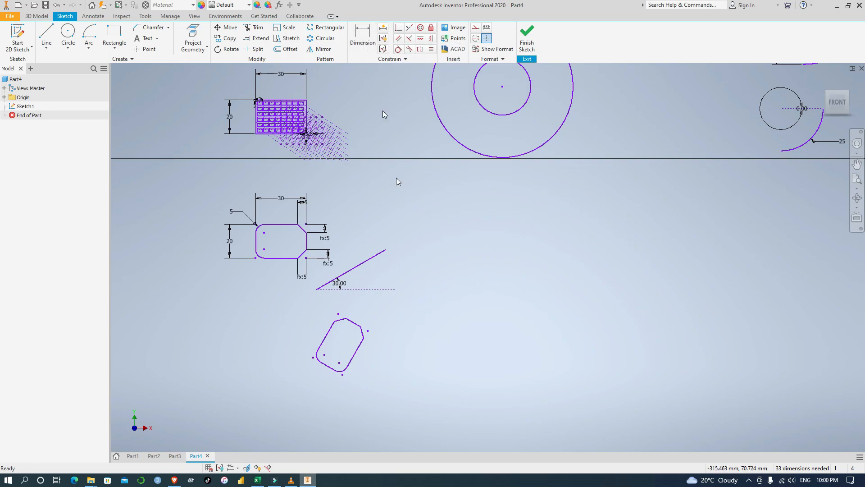
{"action": "left_click", "coordinate": [363, 36]}
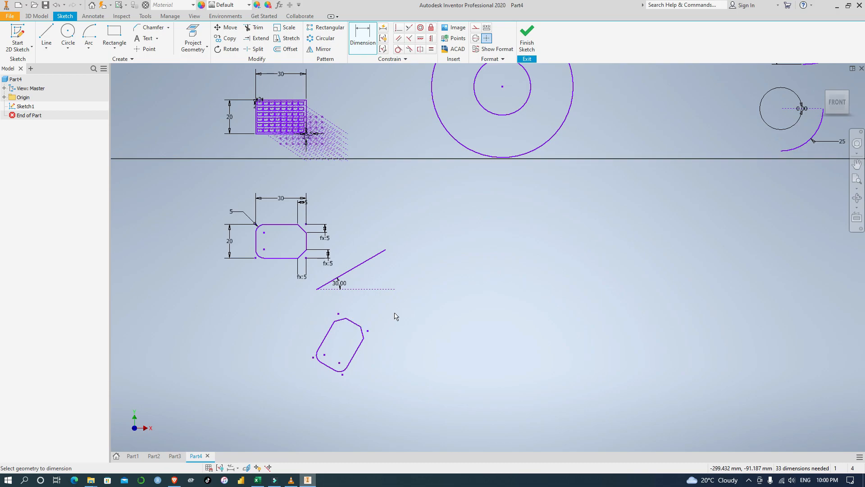
{"action": "scroll", "coordinate": [395, 316], "scroll_direction": "down", "scroll_amount": 5}
{"action": "mouse_move", "coordinate": [358, 370]}
{"action": "middle_mouse_down"}
{"action": "mouse_move", "coordinate": [512, 319]}
{"action": "mouse_move", "coordinate": [527, 266]}
{"action": "middle_mouse_up"}
{"action": "left_click", "coordinate": [405, 244]}
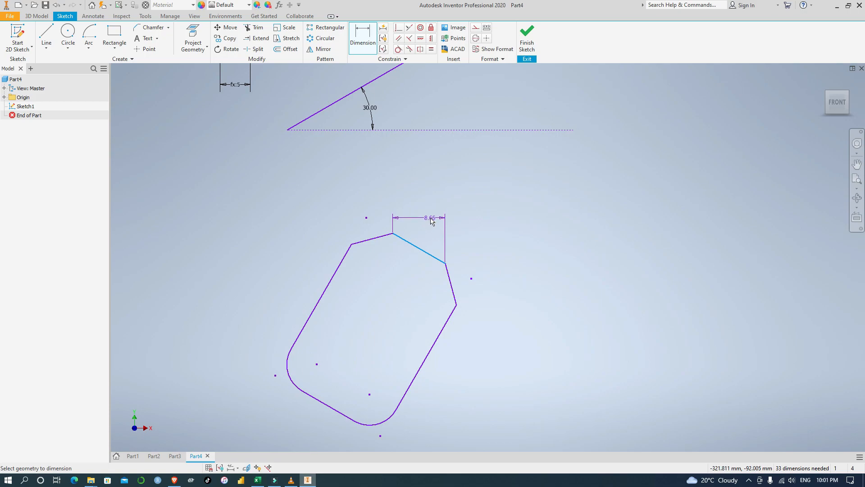
{"action": "left_click", "coordinate": [411, 249]}
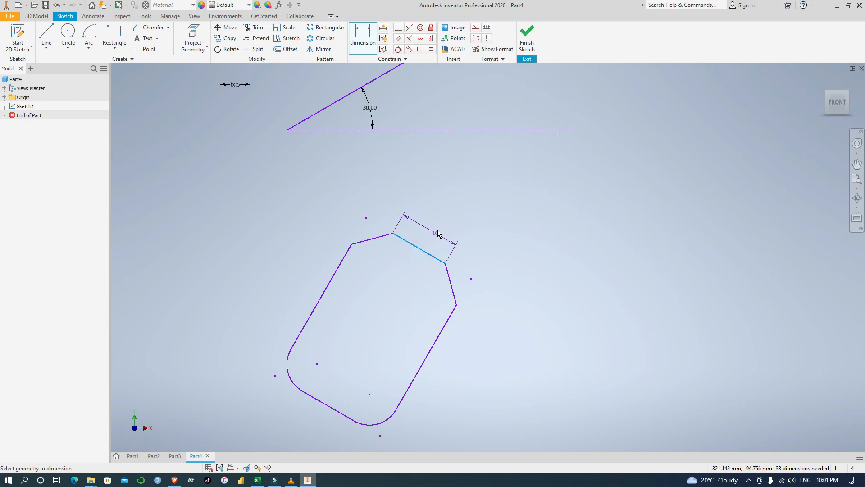
{"action": "left_click", "coordinate": [440, 226]}
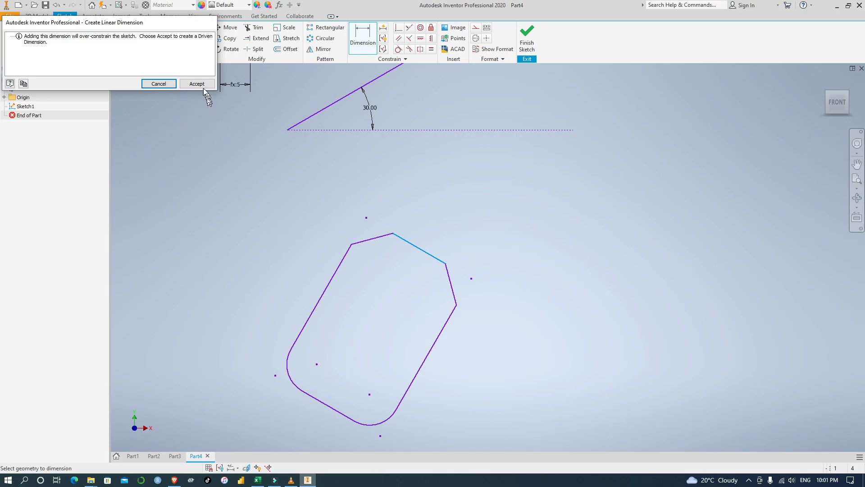
{"action": "left_click", "coordinate": [197, 84]}
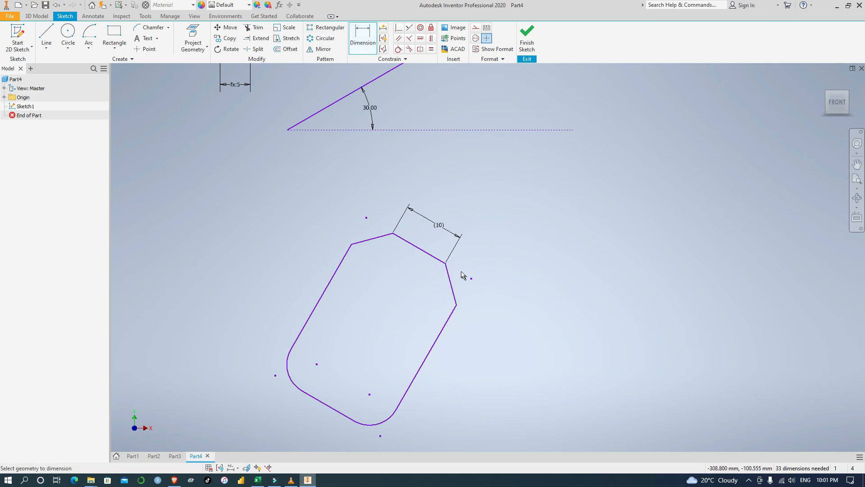
Add an aligned driven dimension to the right-hand chamfer edge of the mirrored copy.
{"action": "left_click", "coordinate": [446, 264]}
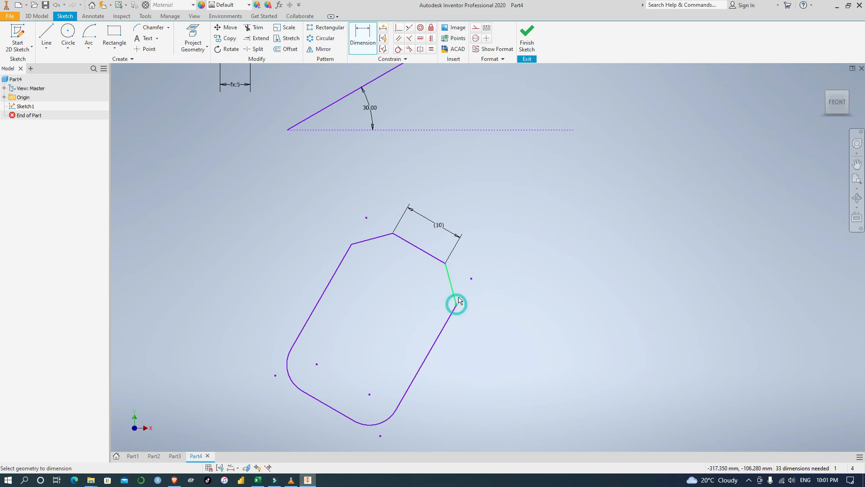
{"action": "left_click", "coordinate": [455, 287]}
{"action": "left_click", "coordinate": [480, 275]}
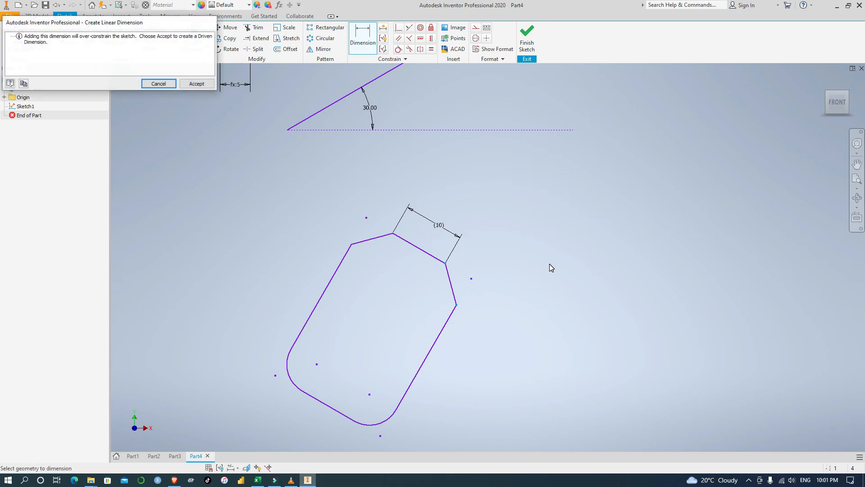
{"action": "left_click", "coordinate": [202, 83]}
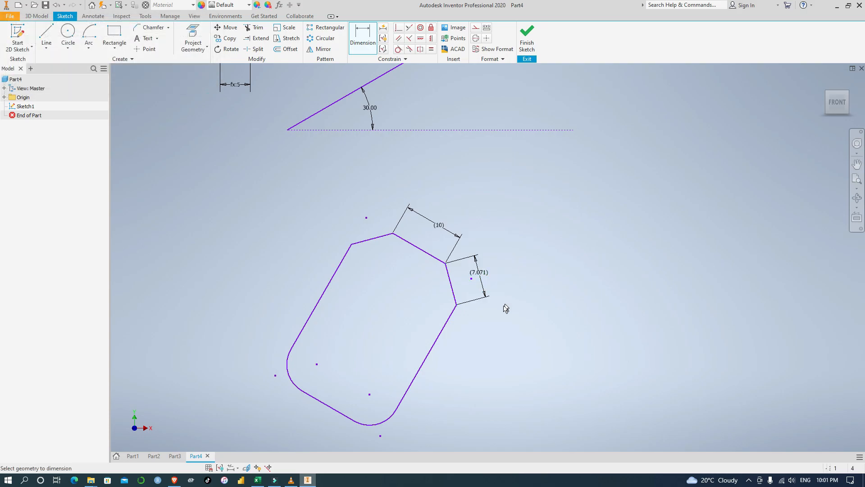
{"action": "key", "text": "Escape"}
{"action": "left_click", "coordinate": [363, 30]}
{"action": "left_click", "coordinate": [315, 180]}
{"action": "key", "text": "Escape"}
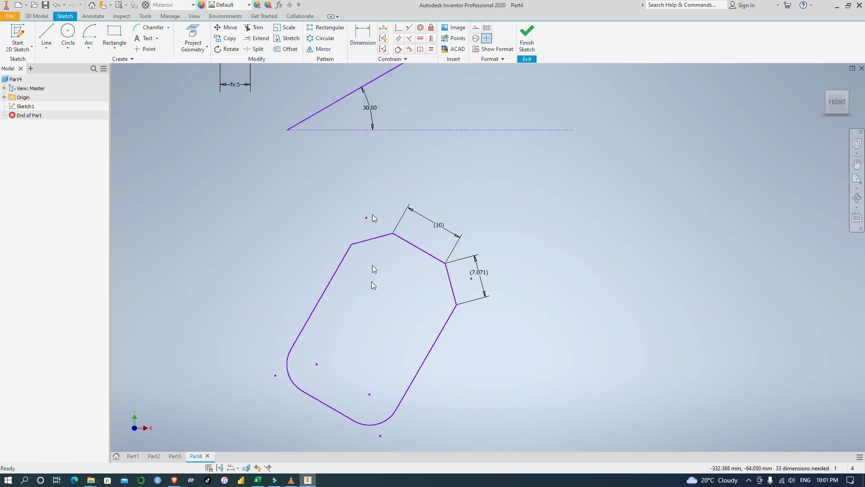
Add a driven radius dimension to the left fillet of the mirrored copy.
{"action": "left_click", "coordinate": [367, 40]}
{"action": "left_click", "coordinate": [288, 378]}
{"action": "left_click", "coordinate": [252, 364]}
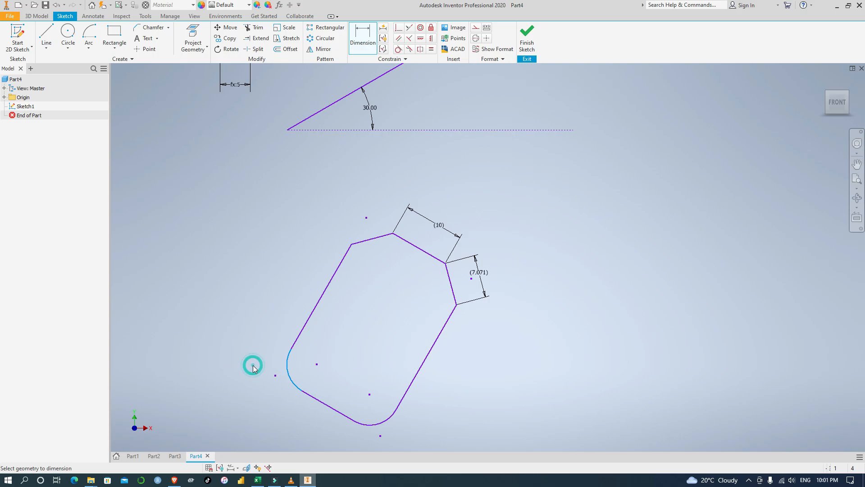
{"action": "left_click", "coordinate": [197, 84]}
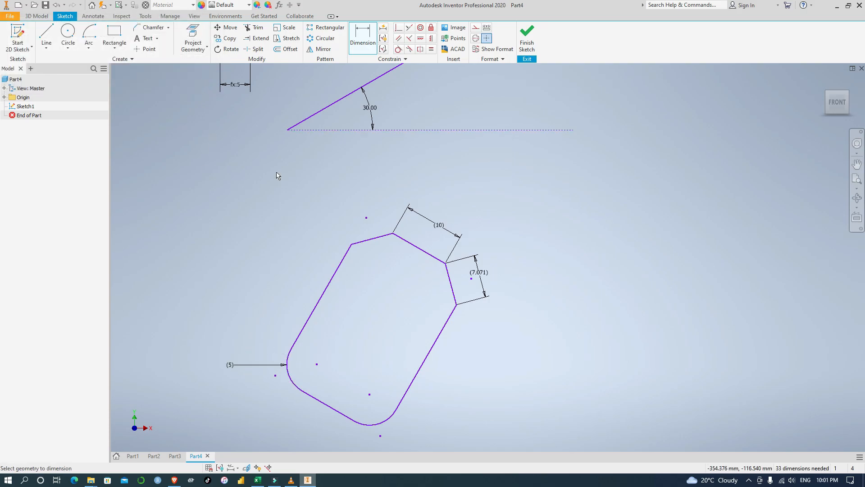
Delete the four 5 mm chamfer setback dimensions from the original rectangle.
{"action": "scroll", "coordinate": [276, 176], "scroll_direction": "down", "scroll_amount": 3}
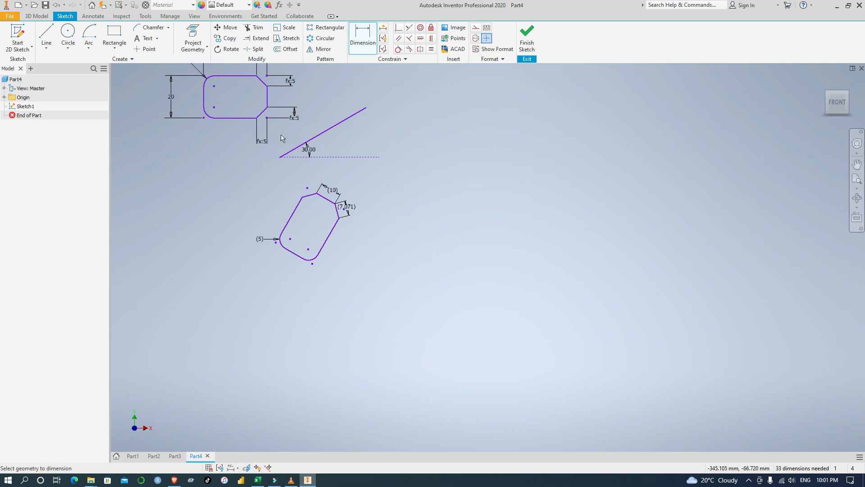
{"action": "scroll", "coordinate": [386, 208], "scroll_direction": "up", "scroll_amount": 3}
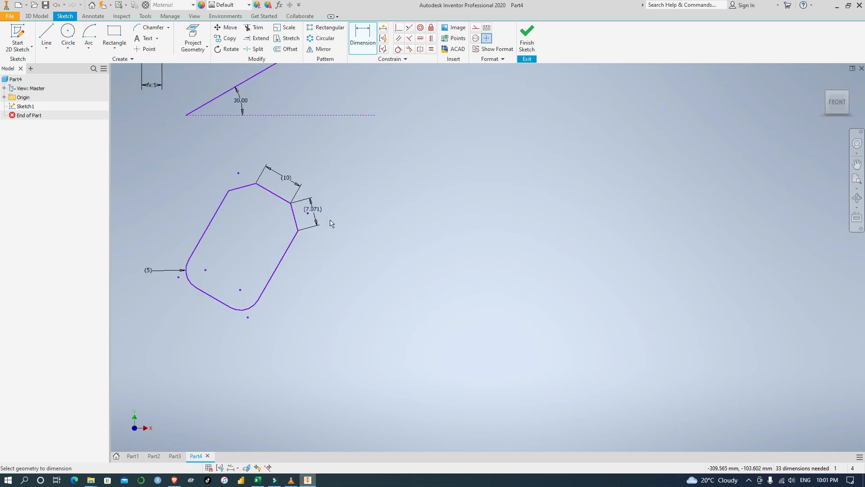
{"action": "mouse_move", "coordinate": [182, 145]}
{"action": "middle_mouse_down"}
{"action": "mouse_move", "coordinate": [479, 280]}
{"action": "mouse_move", "coordinate": [413, 288]}
{"action": "middle_mouse_up"}
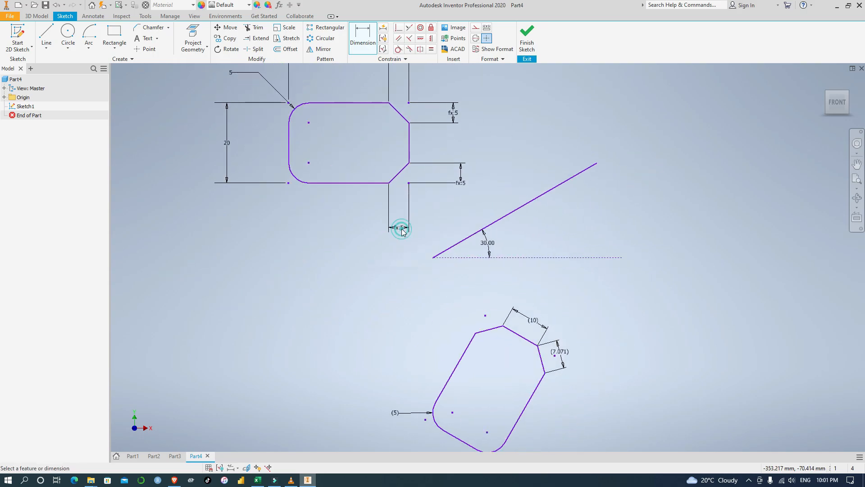
{"action": "left_click", "coordinate": [402, 229]}
{"action": "key", "text": "Escape"}
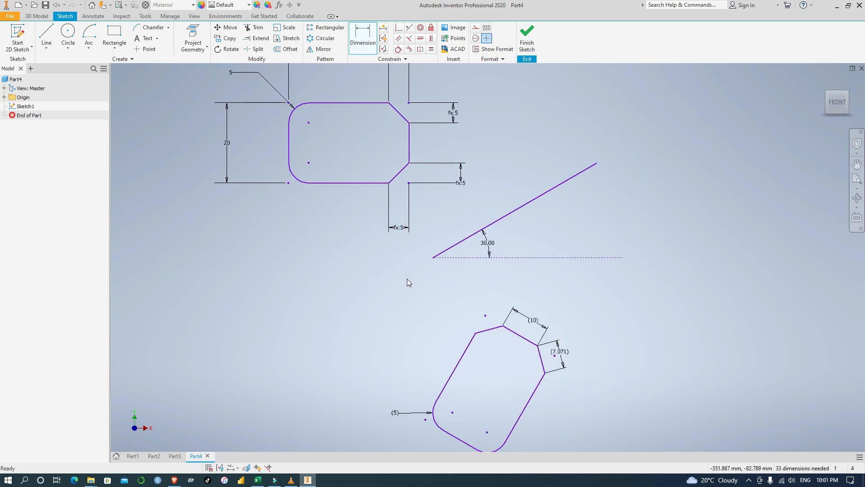
{"action": "key", "text": "Escape"}
{"action": "left_click", "coordinate": [399, 226]}
{"action": "key", "text": "Delete"}
{"action": "left_click", "coordinate": [460, 172]}
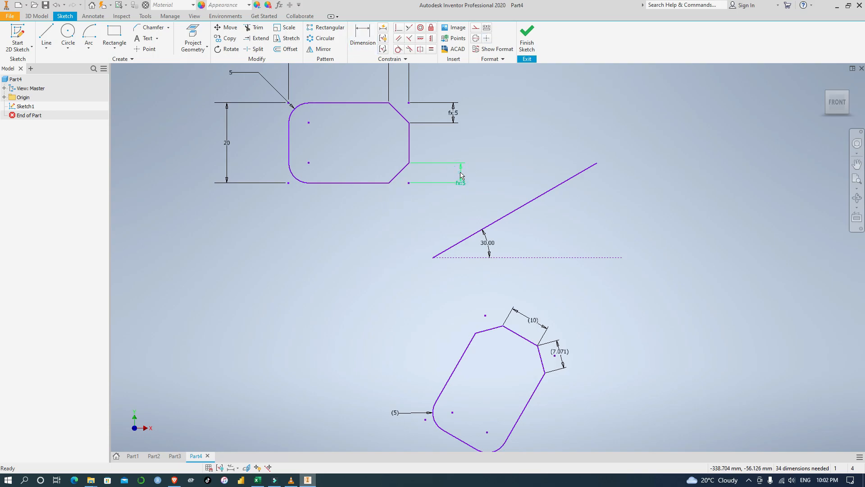
{"action": "key", "text": "Delete"}
{"action": "scroll", "coordinate": [474, 162], "scroll_direction": "up", "scroll_amount": 3}
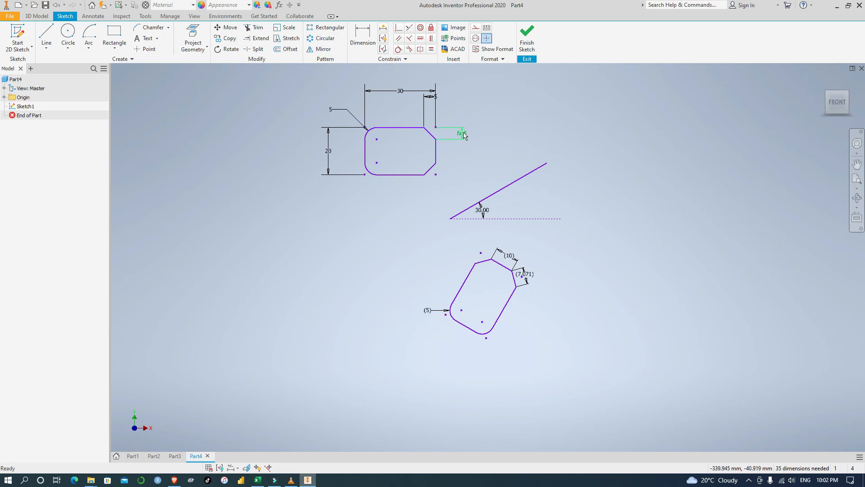
{"action": "key", "text": "Delete"}
{"action": "left_click", "coordinate": [431, 96]}
{"action": "key", "text": "Delete"}
Dimension the horizontal setback of the original rectangle's lower-right chamfer and accept 5 mm.
{"action": "scroll", "coordinate": [431, 96], "scroll_direction": "up", "scroll_amount": 2}
{"action": "scroll", "coordinate": [457, 170], "scroll_direction": "down", "scroll_amount": 5}
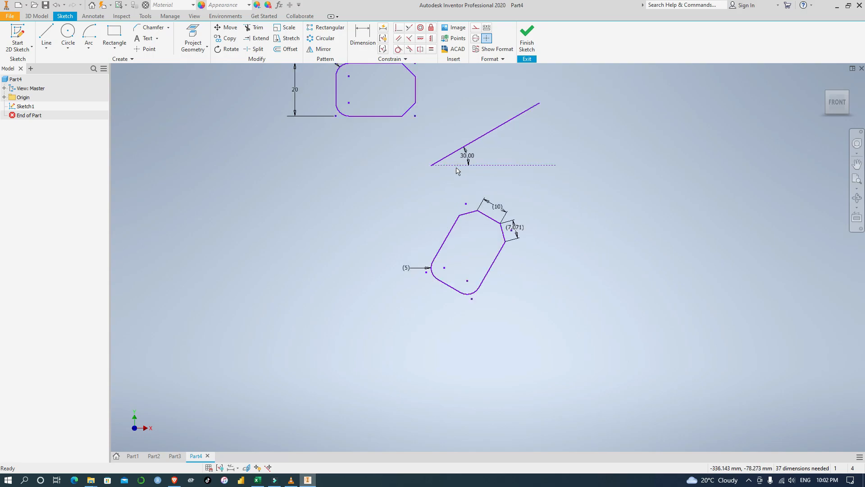
{"action": "middle_click_drag", "start_coordinate": [426, 98], "coordinate": [420, 270]}
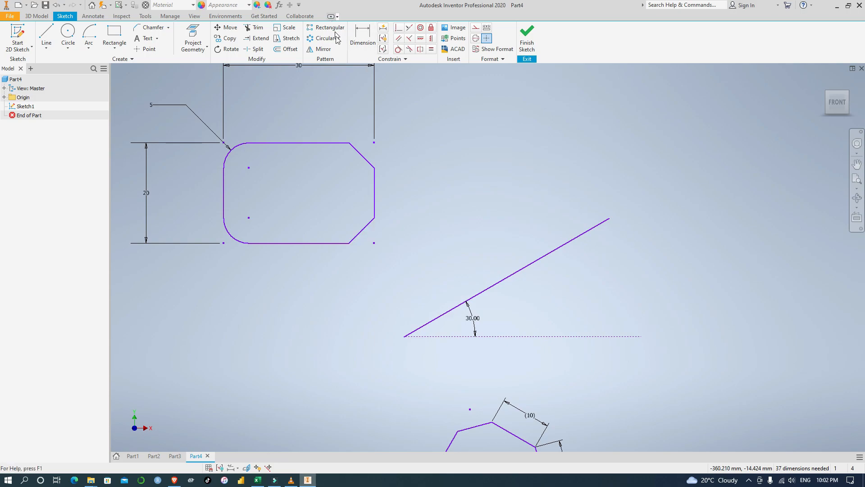
{"action": "left_click", "coordinate": [363, 34]}
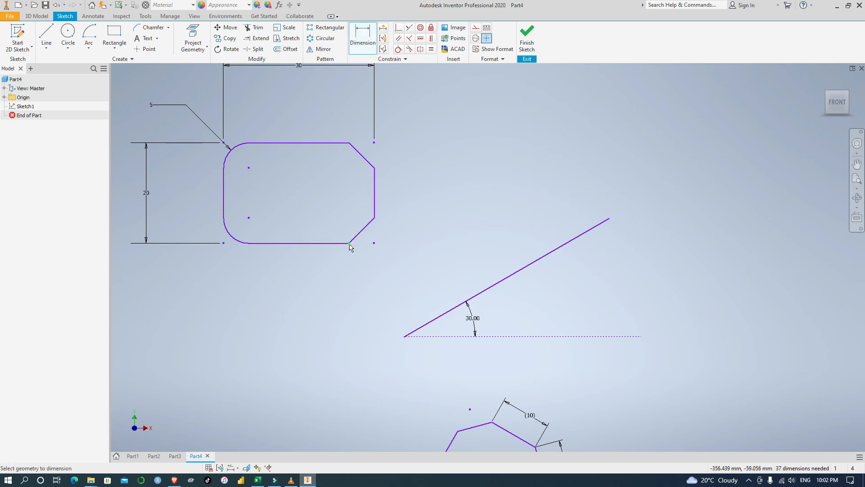
{"action": "left_click", "coordinate": [374, 243]}
{"action": "left_click", "coordinate": [364, 267]}
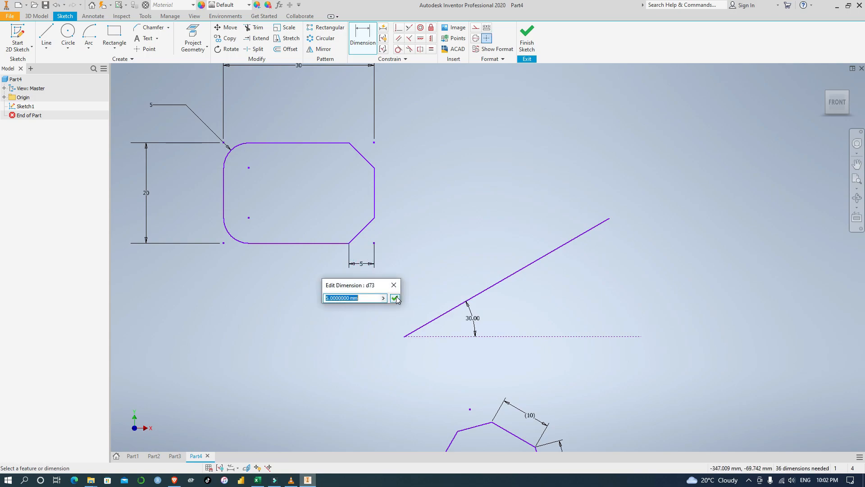
{"action": "left_click", "coordinate": [396, 296]}
Dimension the vertical setback of the same lower-right chamfer and accept 5 mm.
{"action": "left_click", "coordinate": [375, 218]}
{"action": "left_click", "coordinate": [374, 244]}
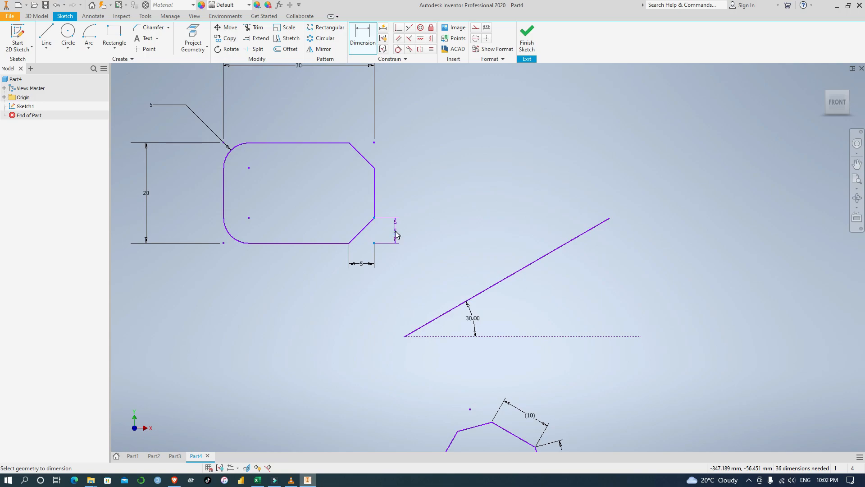
{"action": "left_click", "coordinate": [396, 234]}
{"action": "left_click", "coordinate": [429, 265]}
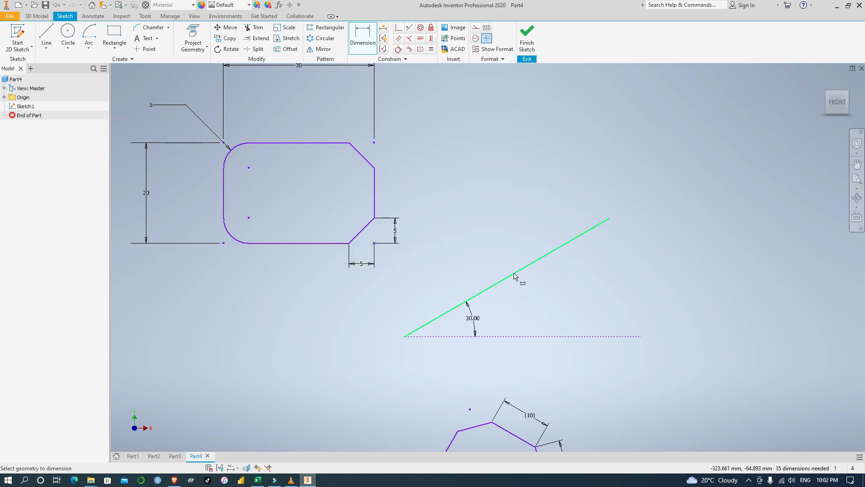
Add an aligned length dimension to the inclined mirror line between the two shapes.
{"action": "left_click", "coordinate": [514, 274]}
{"action": "key", "text": "Escape"}
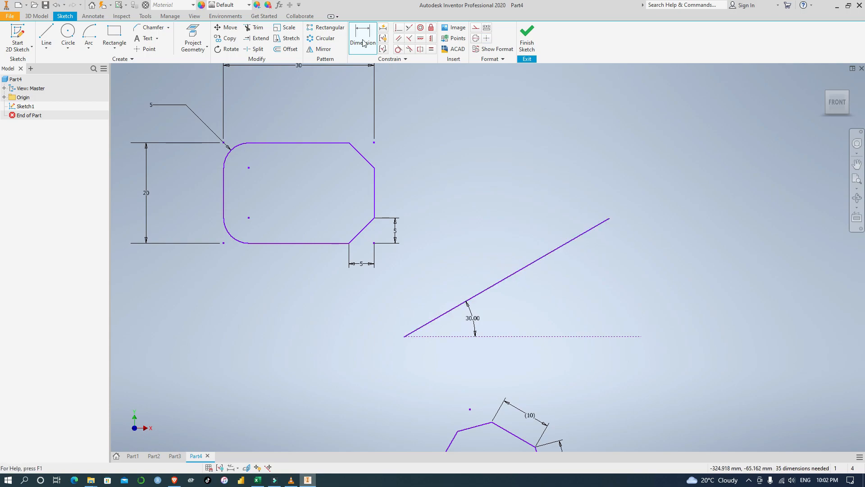
{"action": "left_click", "coordinate": [361, 33]}
{"action": "left_click", "coordinate": [506, 278]}
{"action": "left_click", "coordinate": [496, 262]}
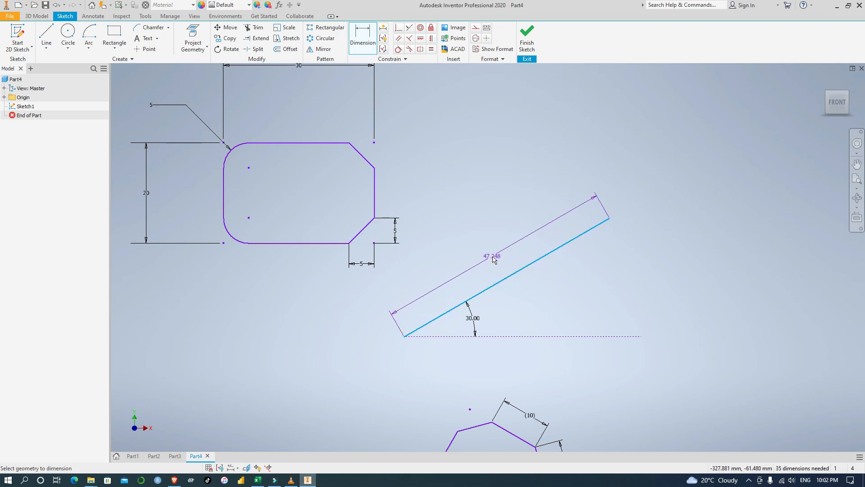
{"action": "left_click", "coordinate": [494, 260]}
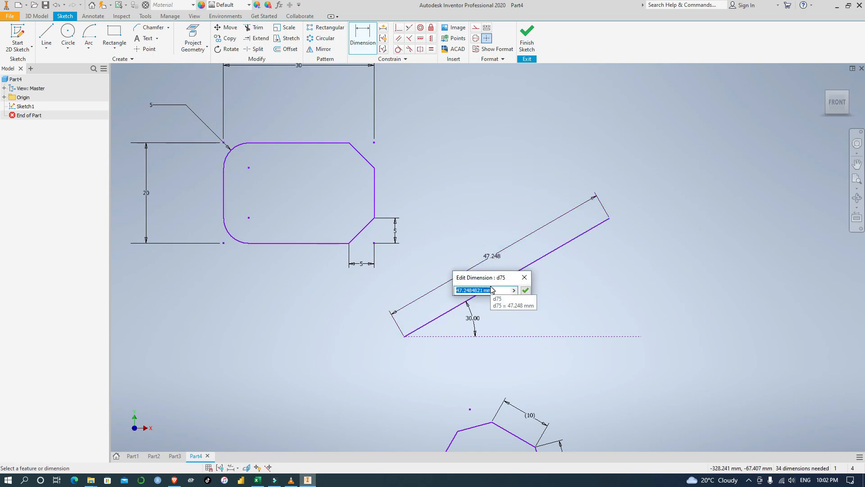
Try setting the inclined mirror line's length to 150 mm, and undo that change.
{"action": "type", "text": "150"}
{"action": "key", "text": "Return"}
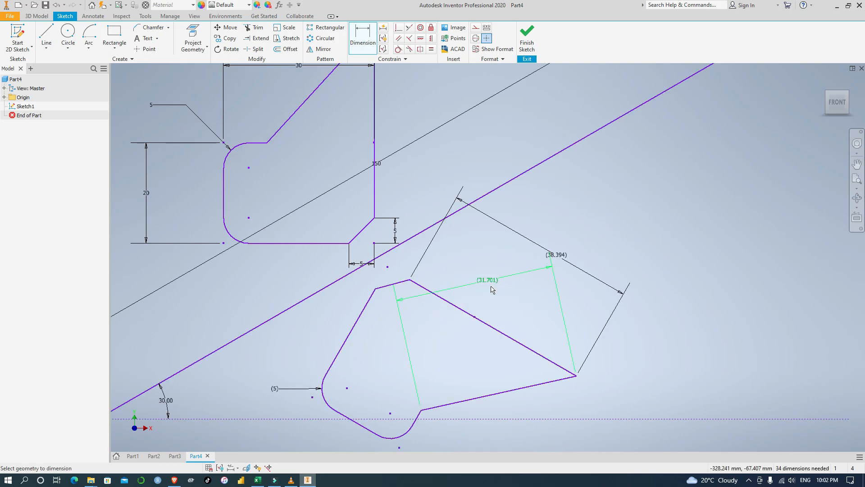
{"action": "left_click", "coordinate": [521, 282]}
{"action": "scroll", "coordinate": [585, 232], "scroll_direction": "down", "scroll_amount": 5}
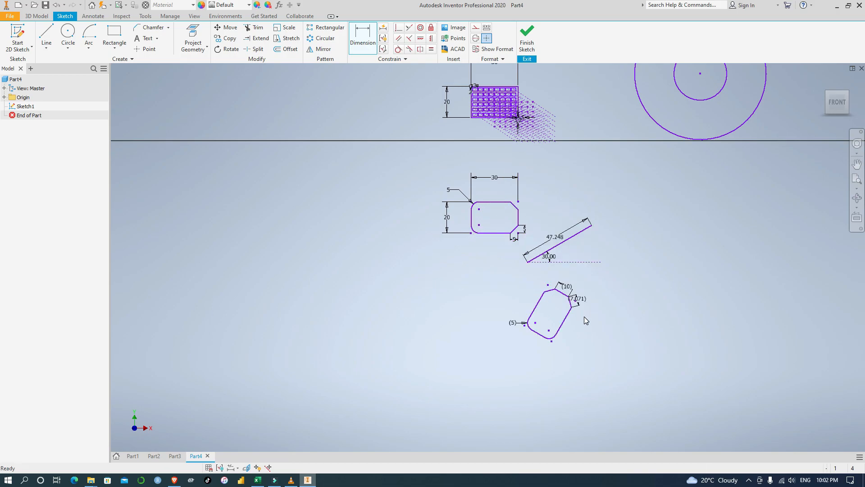
Draw a line about 114 mm long, sloping down to the right, in the empty area beside the mirrored shapes.
{"action": "left_click", "coordinate": [653, 256]}
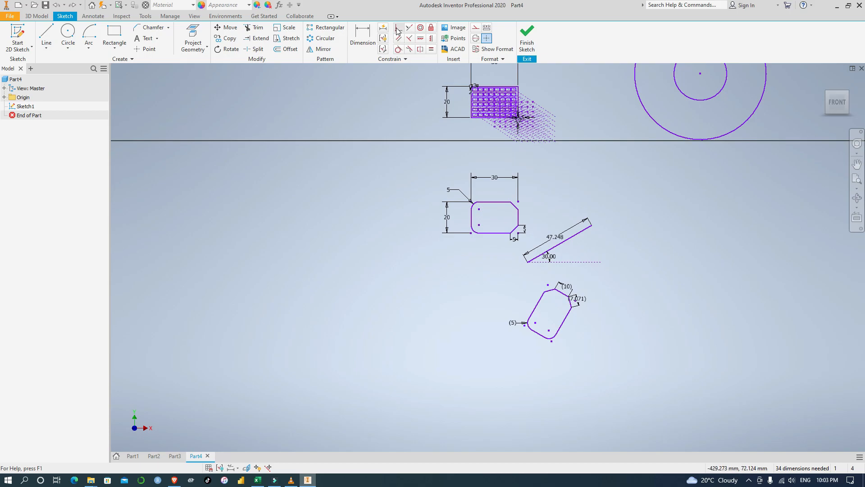
{"action": "left_click", "coordinate": [677, 257]}
{"action": "mouse_move", "coordinate": [704, 236]}
{"action": "middle_mouse_down"}
{"action": "mouse_move", "coordinate": [547, 259]}
{"action": "mouse_move", "coordinate": [525, 251]}
{"action": "middle_mouse_up"}
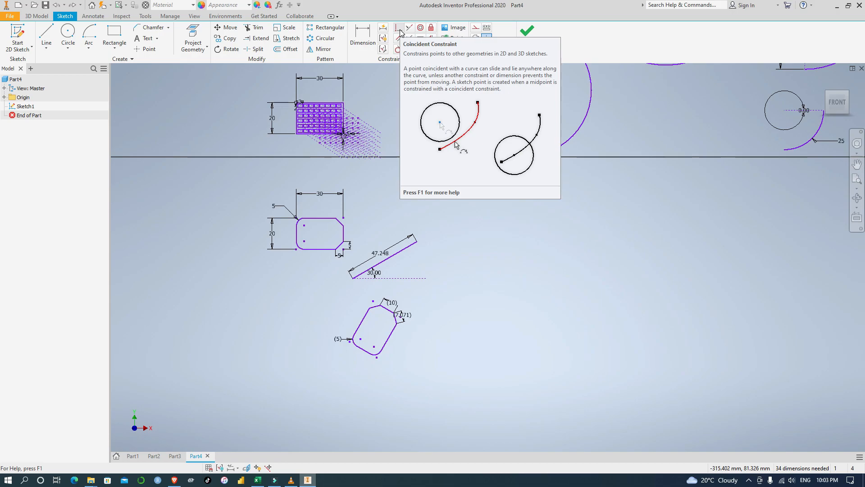
{"action": "left_click", "coordinate": [47, 35]}
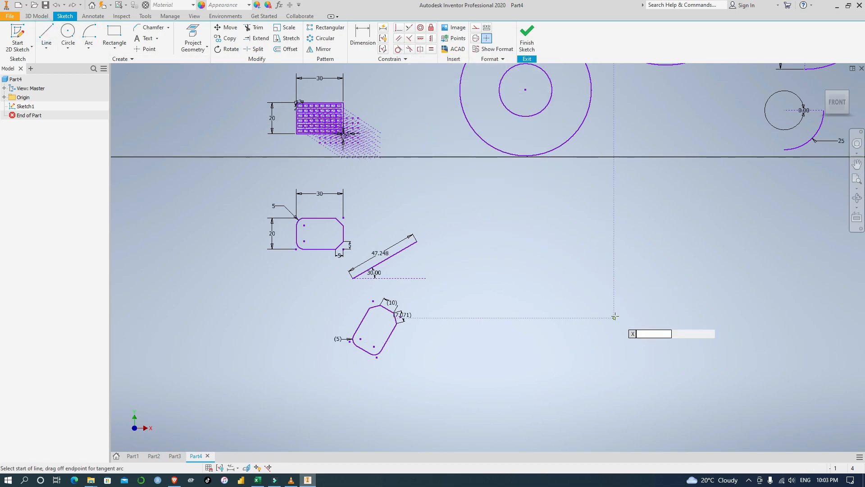
{"action": "left_click", "coordinate": [542, 273]}
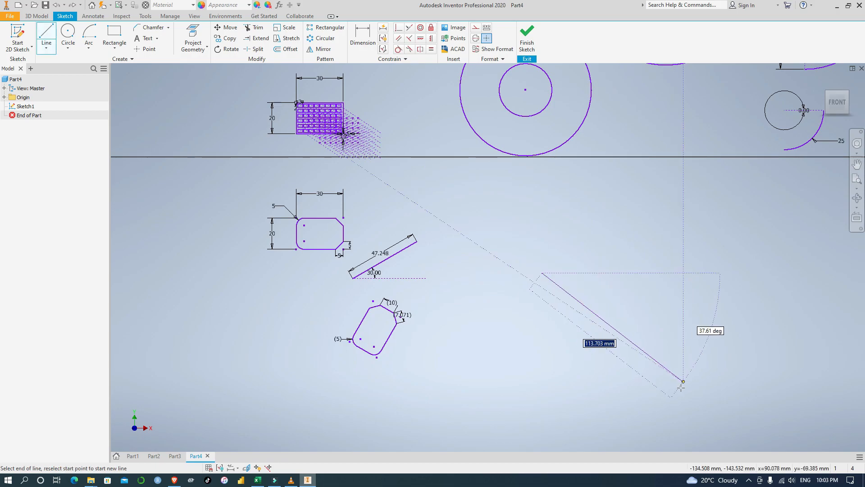
{"action": "left_click", "coordinate": [682, 386]}
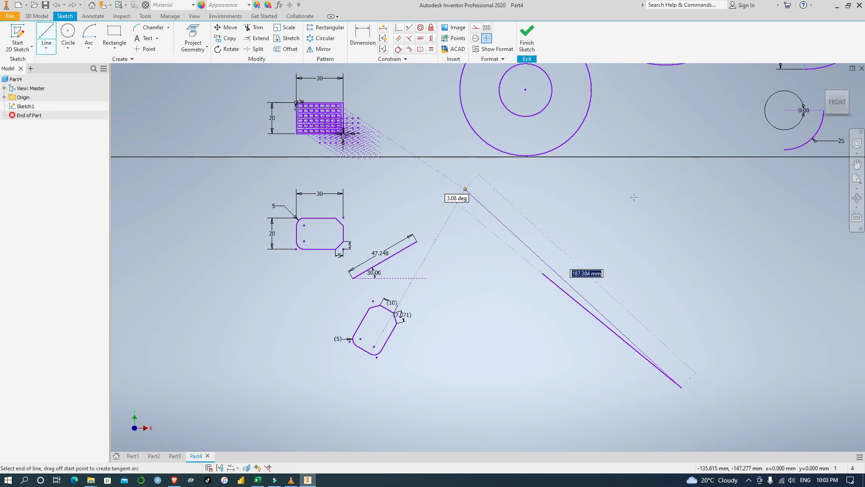
{"action": "key", "text": "Escape"}
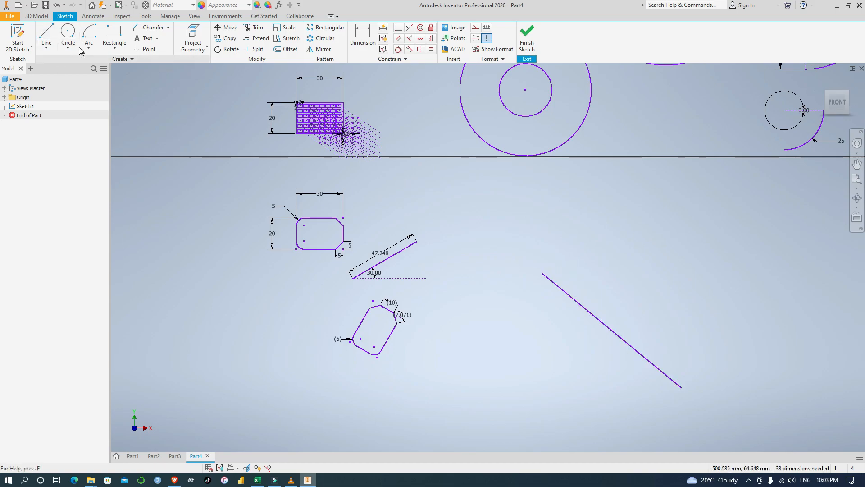
Draw a second line just above the first, rising gently to the right from near its upper end.
{"action": "left_click", "coordinate": [47, 33]}
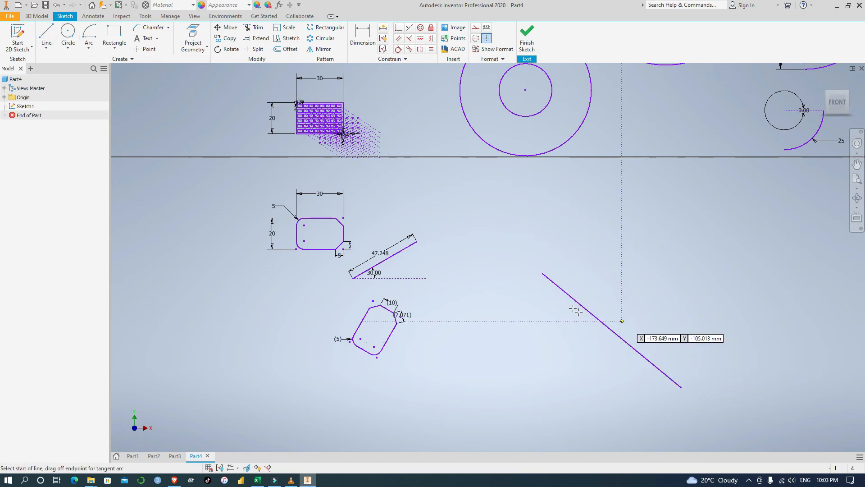
{"action": "left_click", "coordinate": [558, 262]}
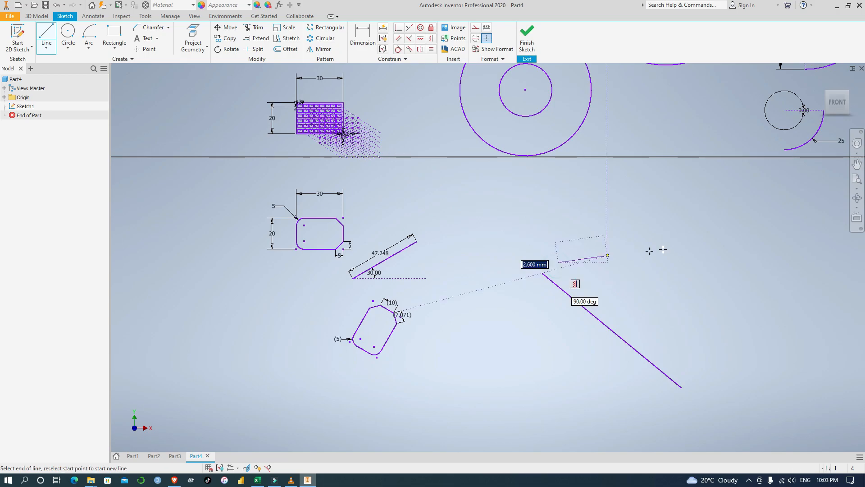
{"action": "left_click", "coordinate": [732, 233]}
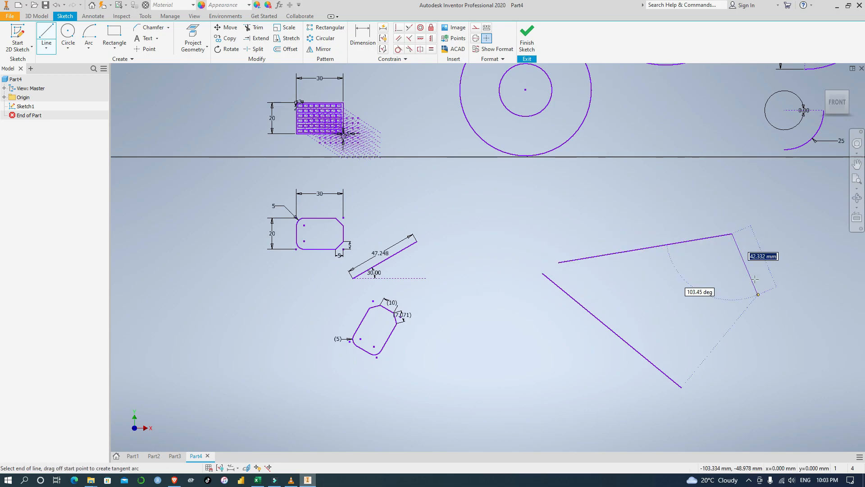
{"action": "key", "text": "Escape"}
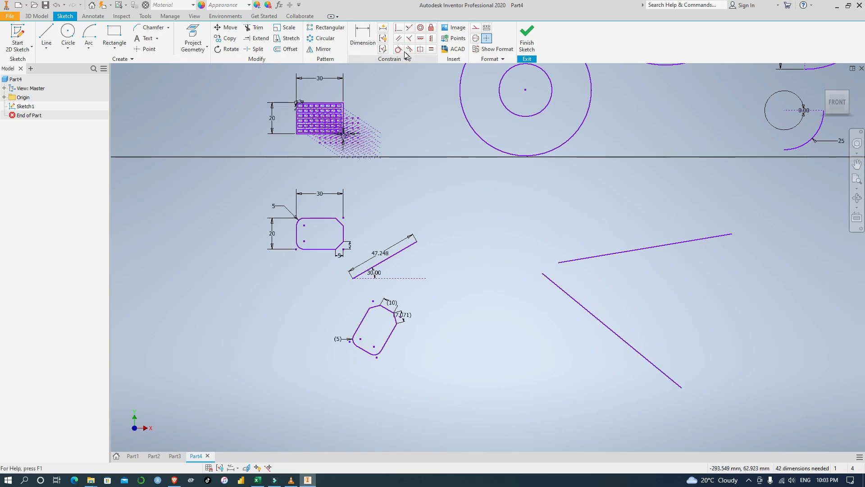
Apply a coincident constraint between the left endpoint of the second line and the upper endpoint of the first line.
{"action": "left_click", "coordinate": [399, 27]}
{"action": "left_click", "coordinate": [558, 263]}
{"action": "left_click", "coordinate": [542, 273]}
{"action": "key", "text": "Escape"}
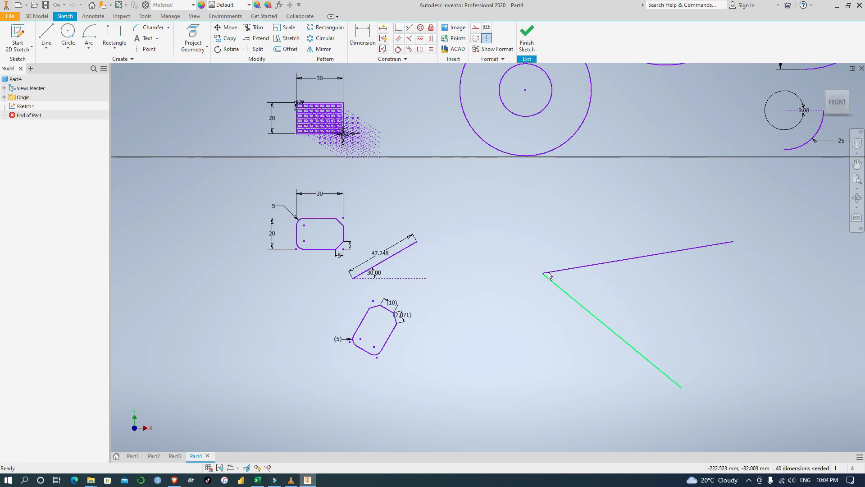
Draw a steep third line running downward from just below the shared corner of the two joined lines.
{"action": "left_click", "coordinate": [398, 39]}
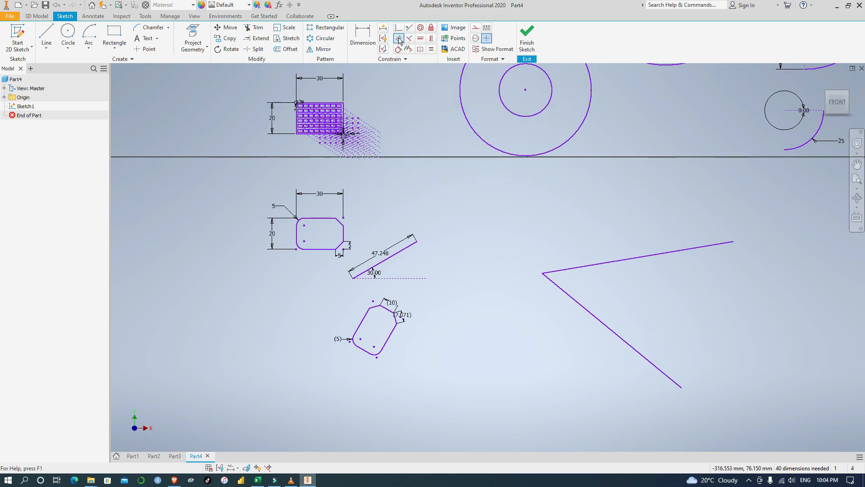
{"action": "key", "text": "Escape"}
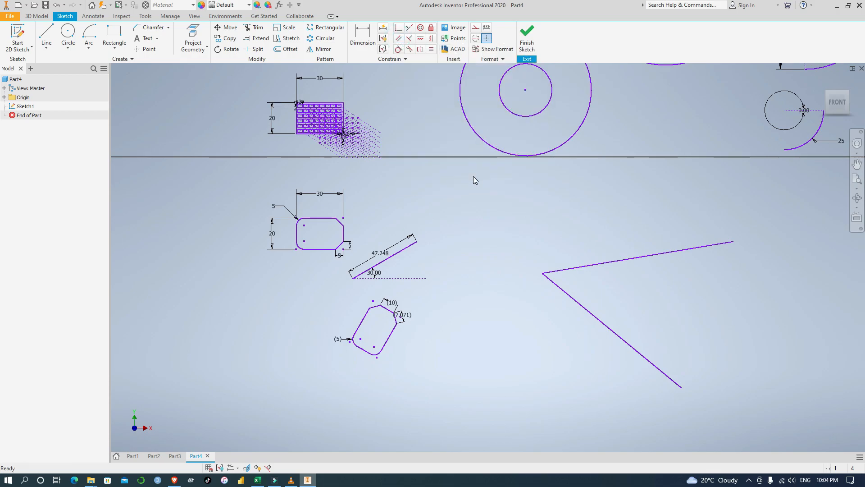
{"action": "left_click", "coordinate": [47, 35]}
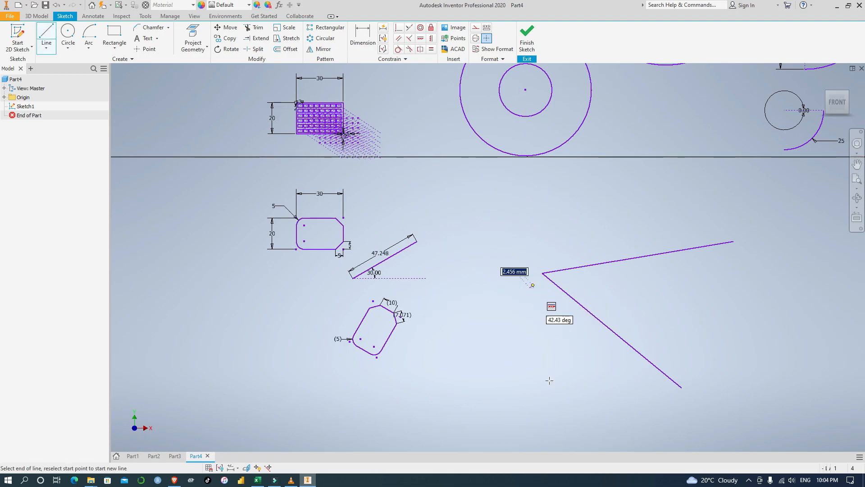
{"action": "left_click", "coordinate": [555, 422]}
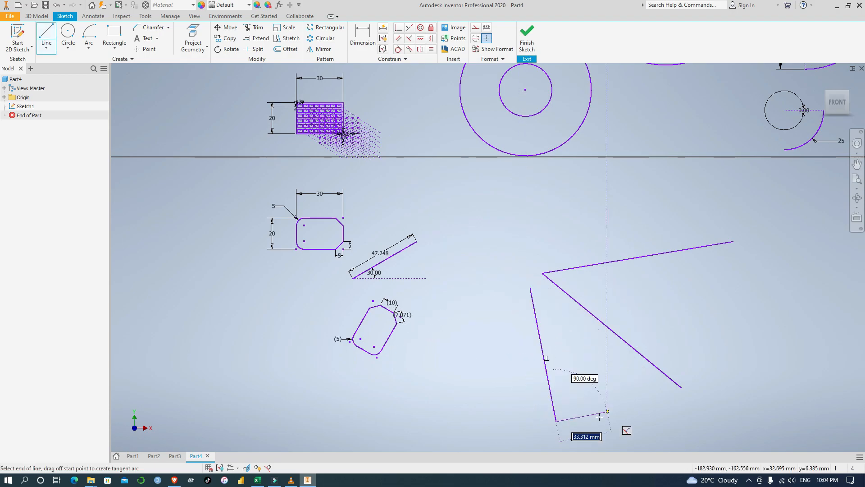
{"action": "left_click", "coordinate": [531, 288]}
{"action": "key", "text": "Escape"}
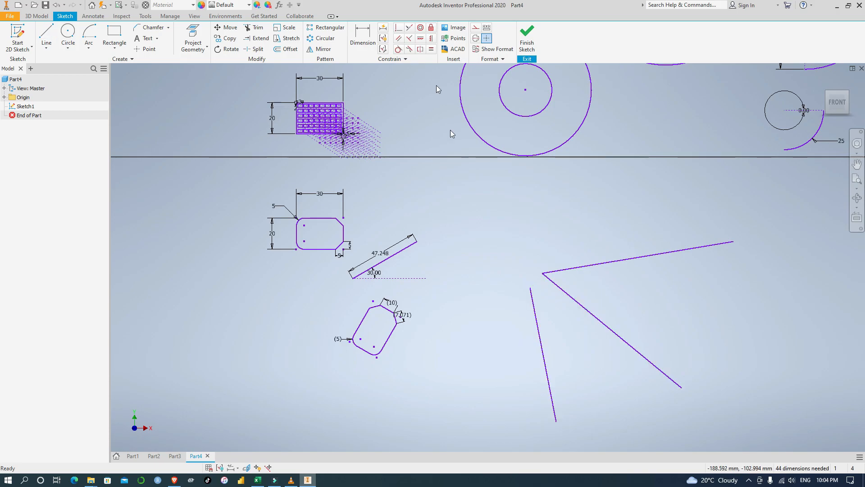
Apply a parallel constraint between the separate third line and the lower of the two joined lines.
{"action": "left_click", "coordinate": [399, 38]}
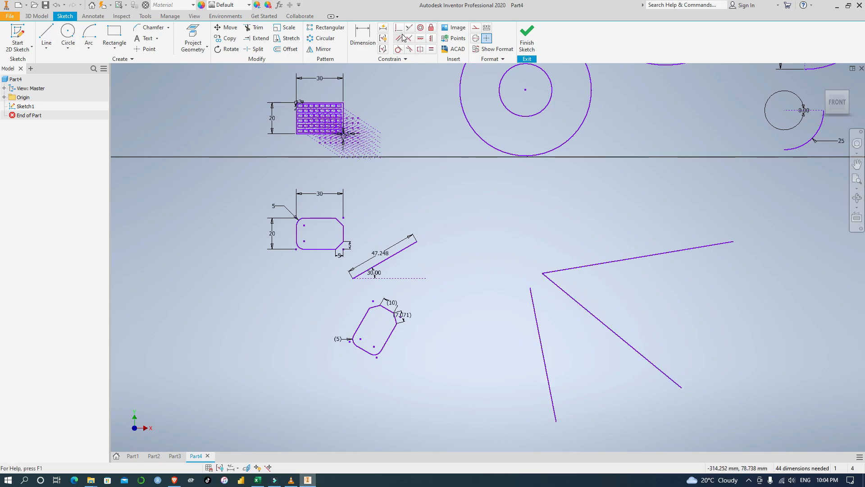
{"action": "left_click", "coordinate": [541, 341]}
{"action": "left_click", "coordinate": [596, 318]}
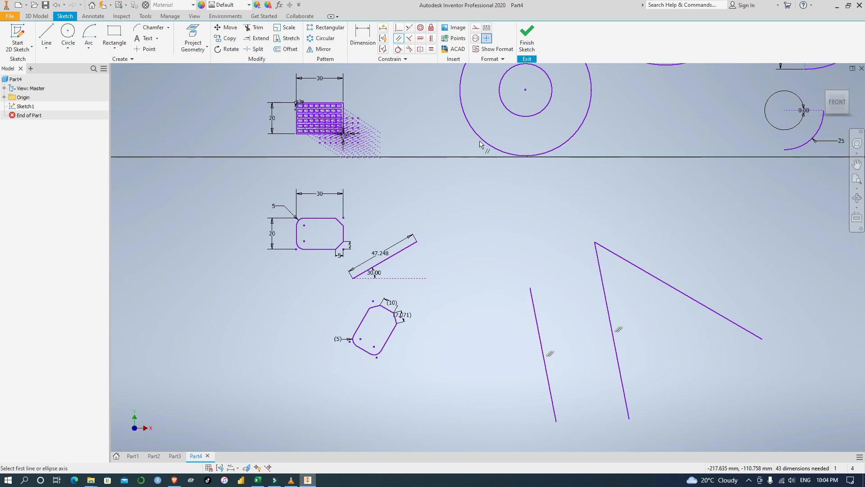
{"action": "key", "text": "Escape"}
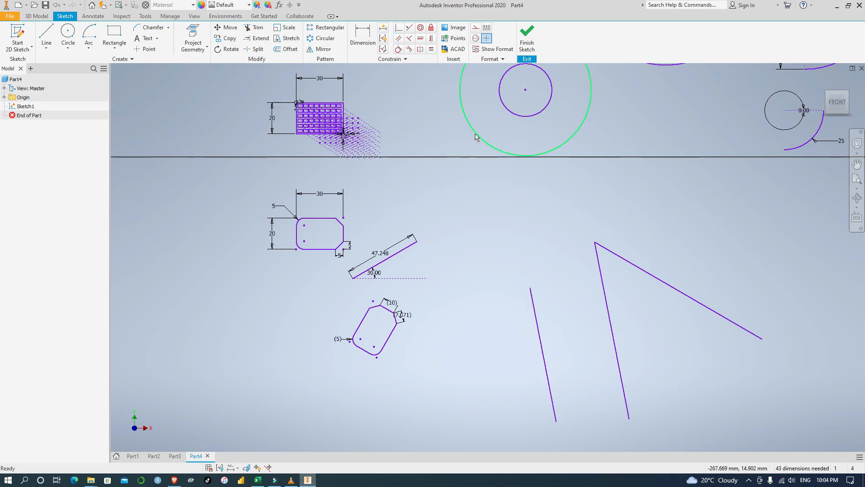
Try a tangent constraint between the separate third line and the outer of the two concentric circles, and undo it.
{"action": "left_click", "coordinate": [399, 50]}
{"action": "left_click", "coordinate": [536, 312]}
{"action": "left_click", "coordinate": [469, 125]}
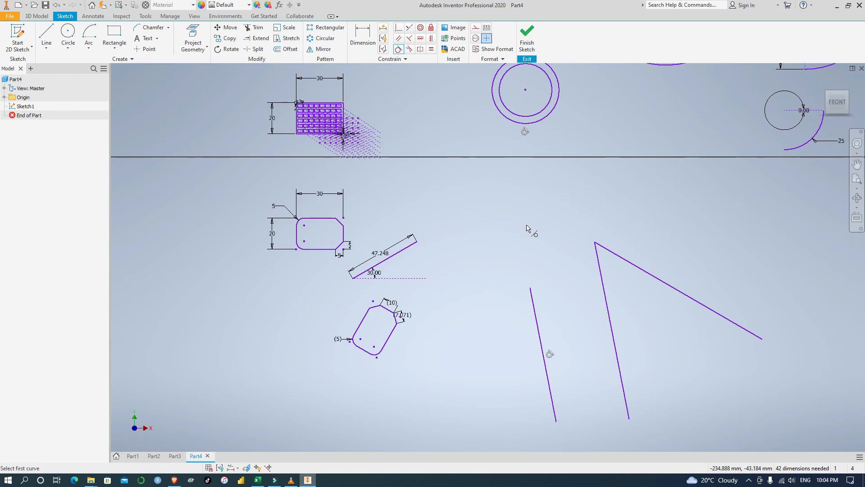
{"action": "key", "text": "ctrl+z"}
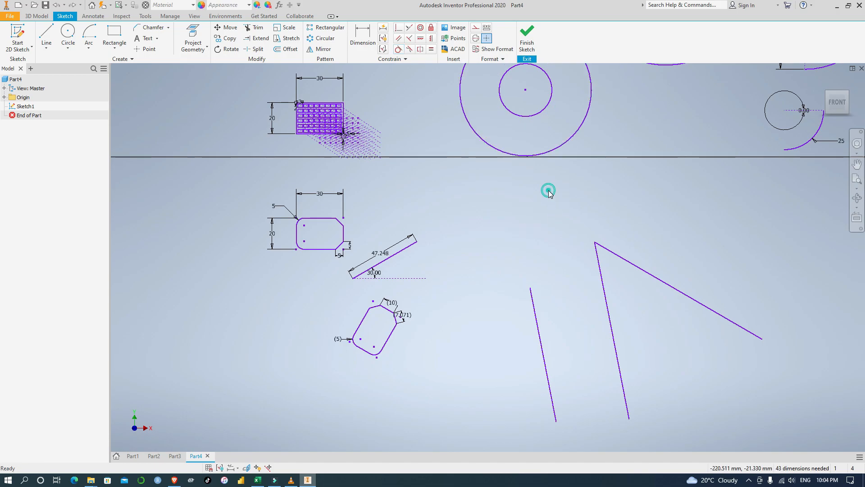
Draw a steep line sloping down to the right, starting just left of the outer concentric circle and ending below the horizontal axis.
{"action": "middle_click_drag", "start_coordinate": [525, 187], "coordinate": [526, 285]}
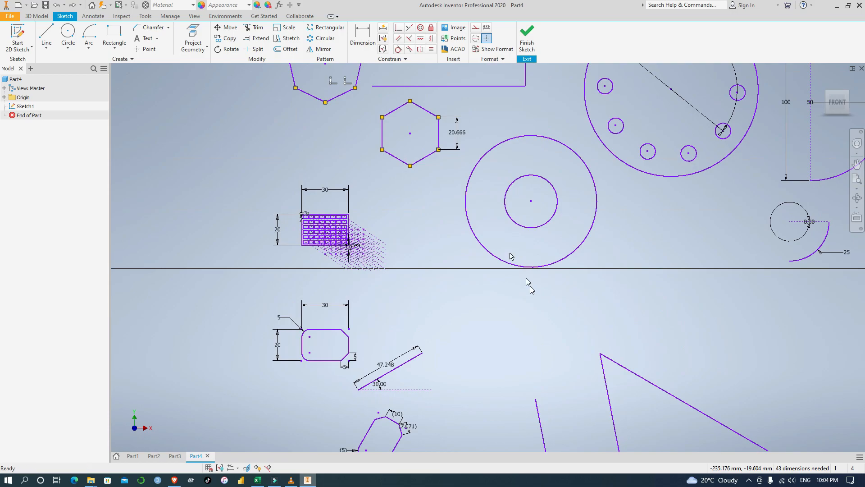
{"action": "left_click", "coordinate": [47, 32]}
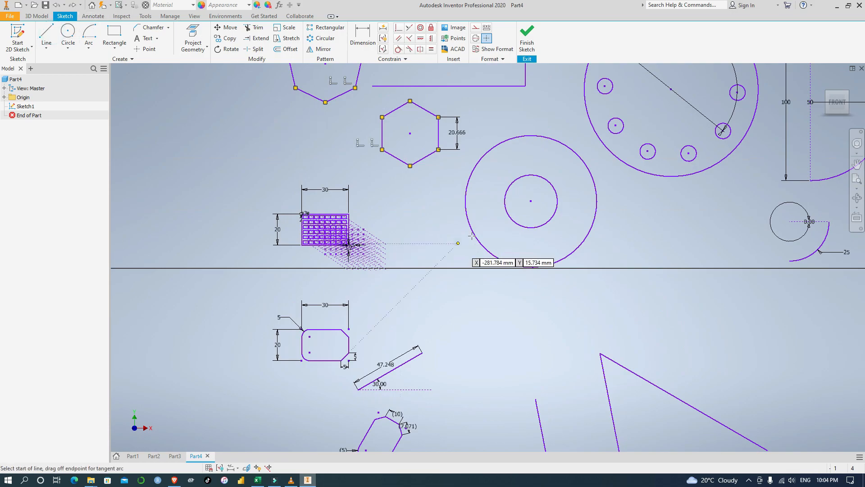
{"action": "left_click", "coordinate": [447, 190]}
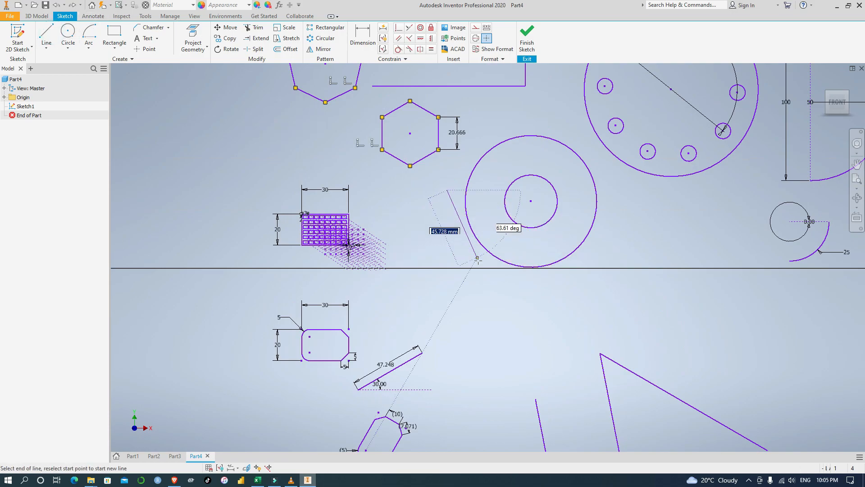
{"action": "left_click", "coordinate": [500, 298]}
{"action": "key", "text": "Escape"}
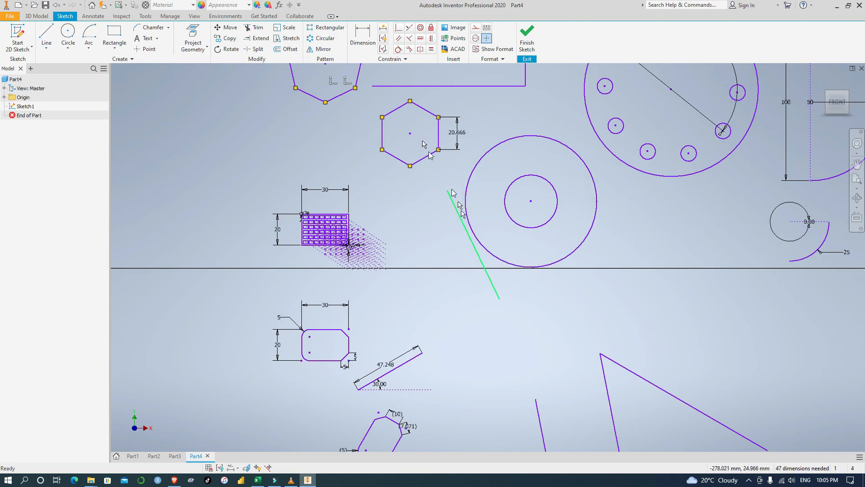
Apply a tangent constraint between the new sloping line and the outer of the two concentric circles.
{"action": "left_click", "coordinate": [398, 50]}
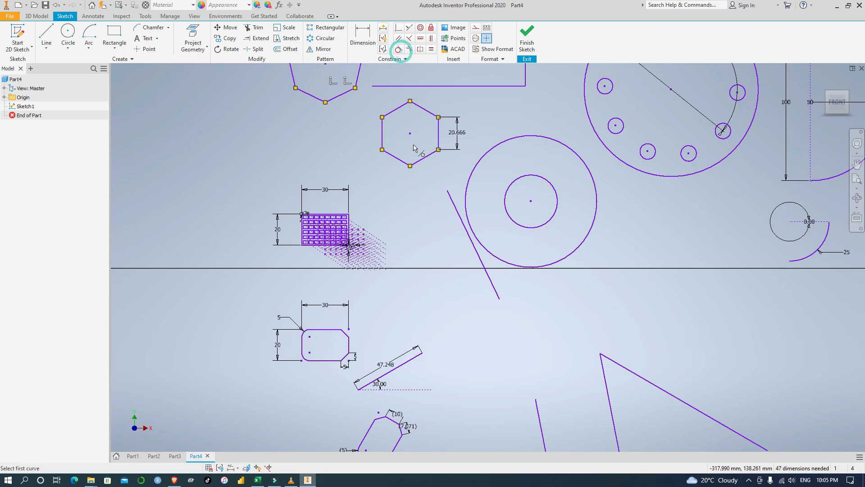
{"action": "left_click", "coordinate": [457, 211]}
{"action": "left_click", "coordinate": [465, 211]}
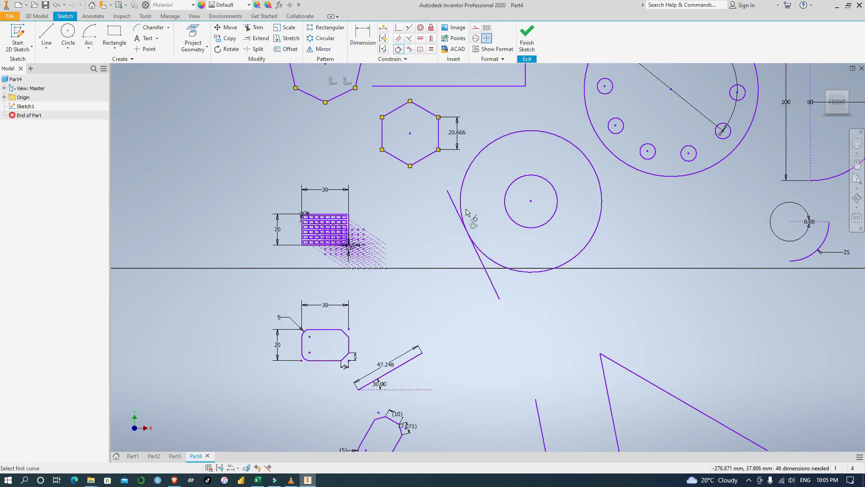
{"action": "key", "text": "Escape"}
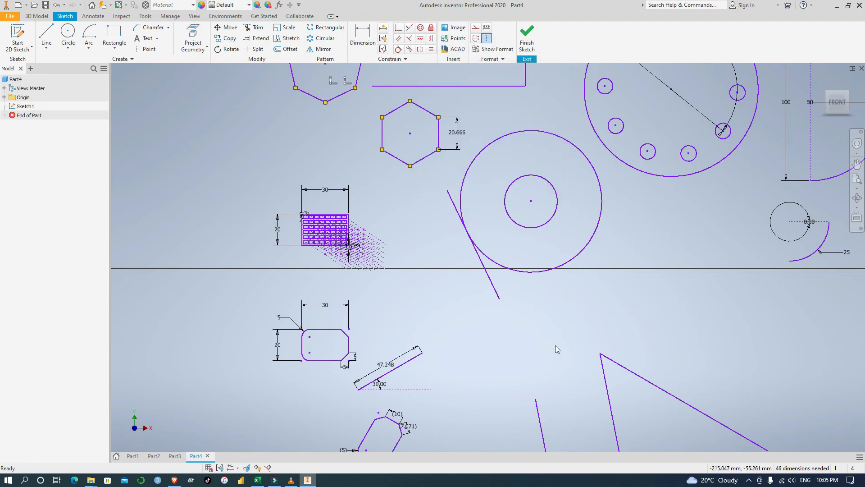
Draw a shallow line sloping down to the right, just above the upper end of the separate steep line.
{"action": "key", "text": "F2"}
{"action": "left_click_drag", "start_coordinate": [556, 356], "coordinate": [551, 260]}
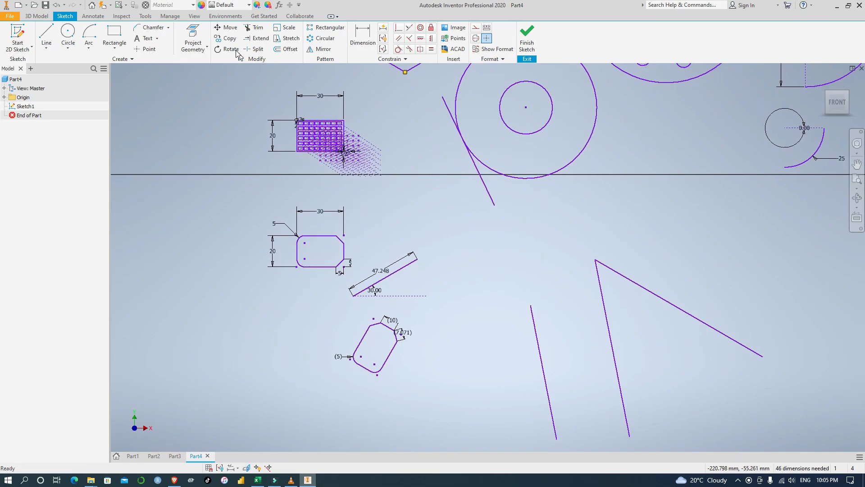
{"action": "left_click", "coordinate": [48, 32]}
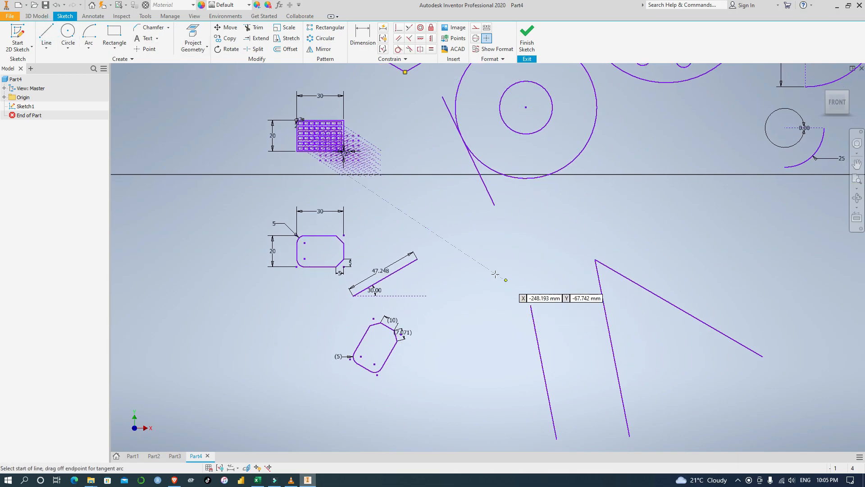
{"action": "left_click", "coordinate": [469, 267]}
{"action": "left_click", "coordinate": [562, 308]}
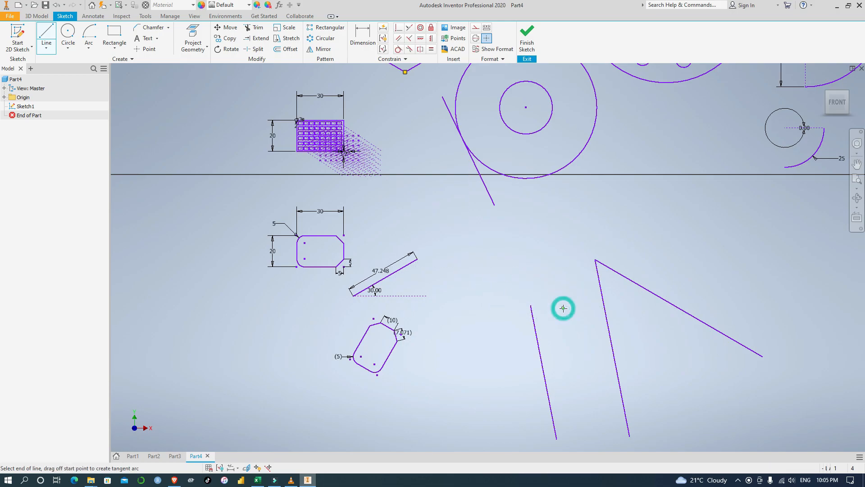
{"action": "key", "text": "Escape"}
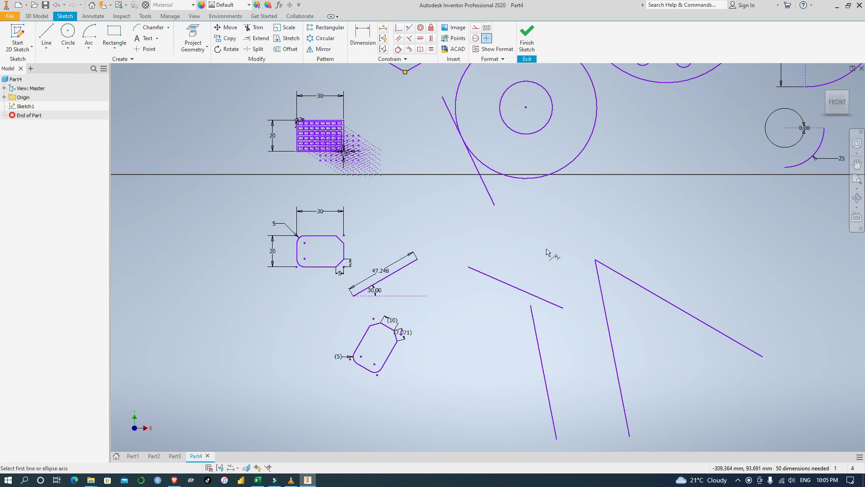
Apply a collinear constraint between the new shallow line and the separate steep line below it.
{"action": "left_click", "coordinate": [562, 307]}
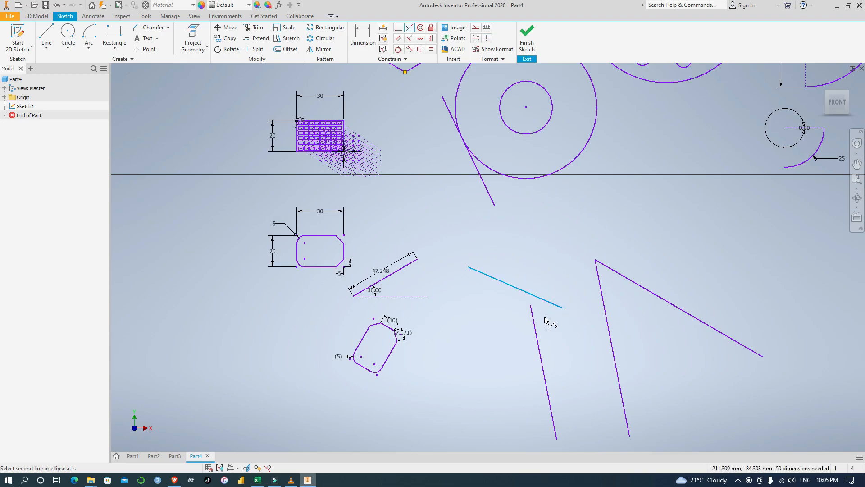
{"action": "left_click", "coordinate": [533, 319]}
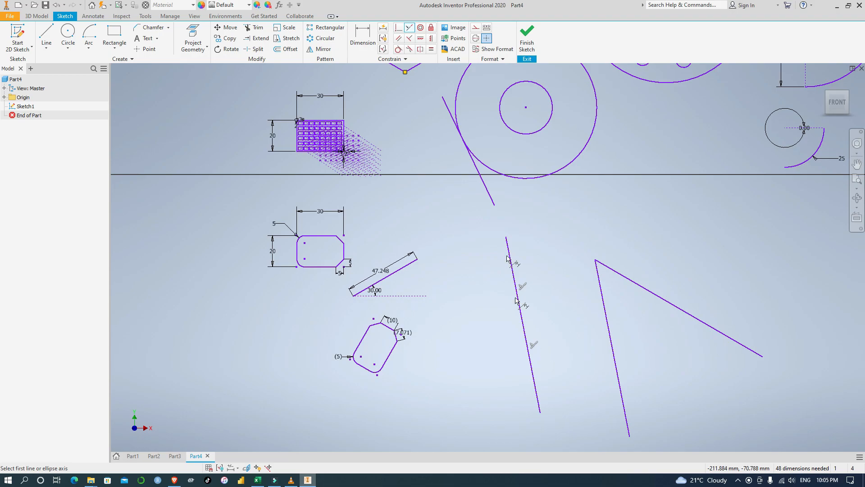
{"action": "key", "text": "Escape"}
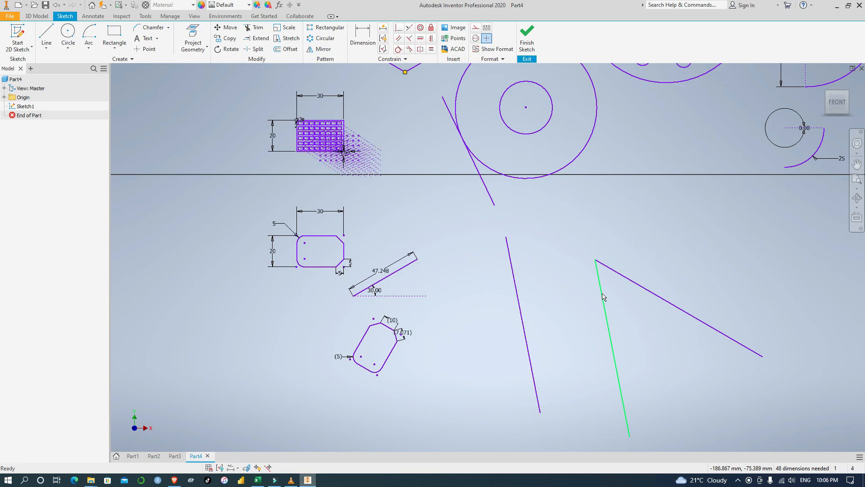
Apply a perpendicular constraint between the steep and the shallow of the two joined lines.
{"action": "left_click", "coordinate": [410, 38]}
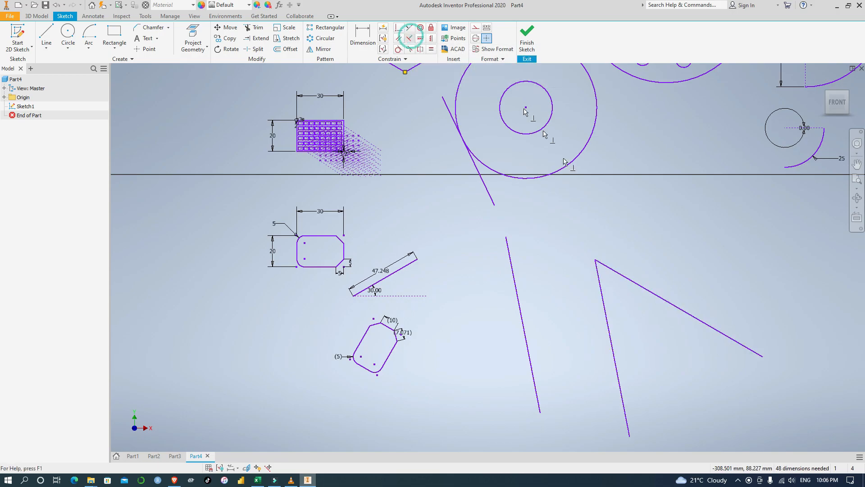
{"action": "left_click", "coordinate": [601, 293]}
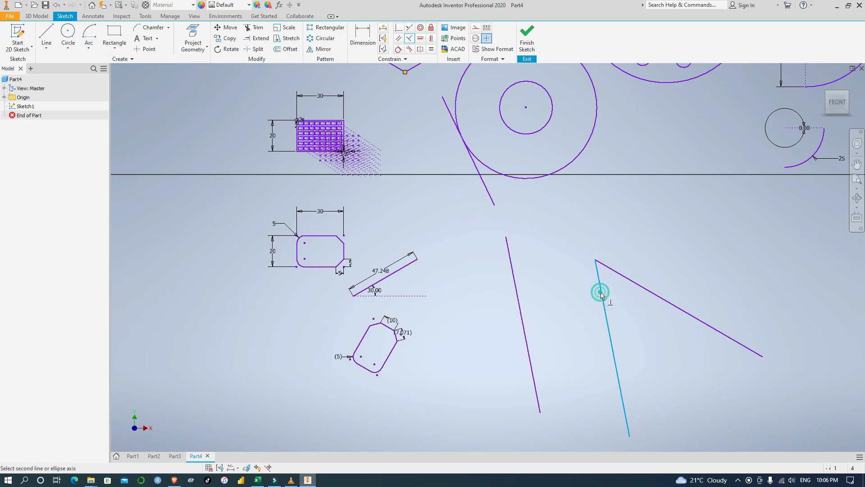
{"action": "left_click", "coordinate": [631, 280]}
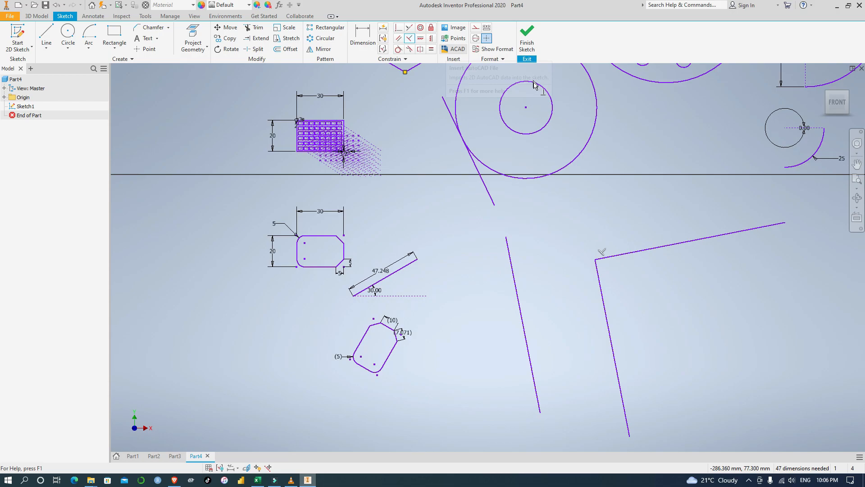
Add a driven angular dimension between the two joined lines, placed inside their corner.
{"action": "left_click", "coordinate": [362, 30]}
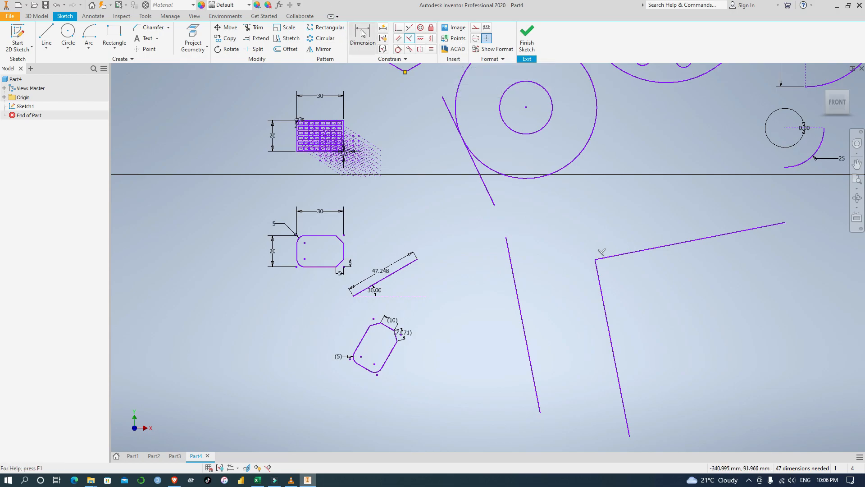
{"action": "left_click", "coordinate": [601, 280]}
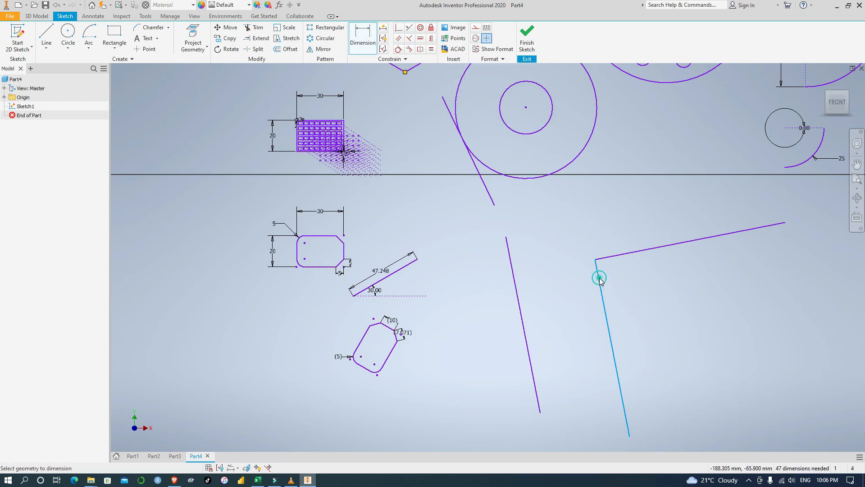
{"action": "left_click", "coordinate": [617, 258]}
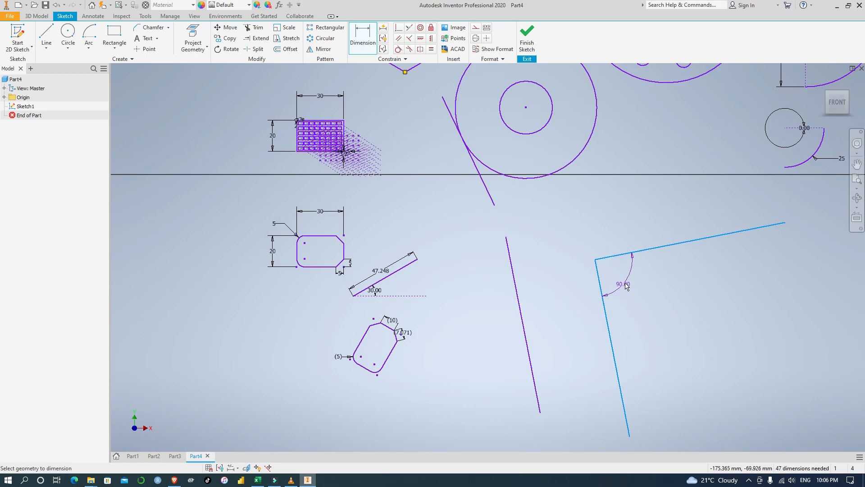
{"action": "left_click", "coordinate": [629, 285]}
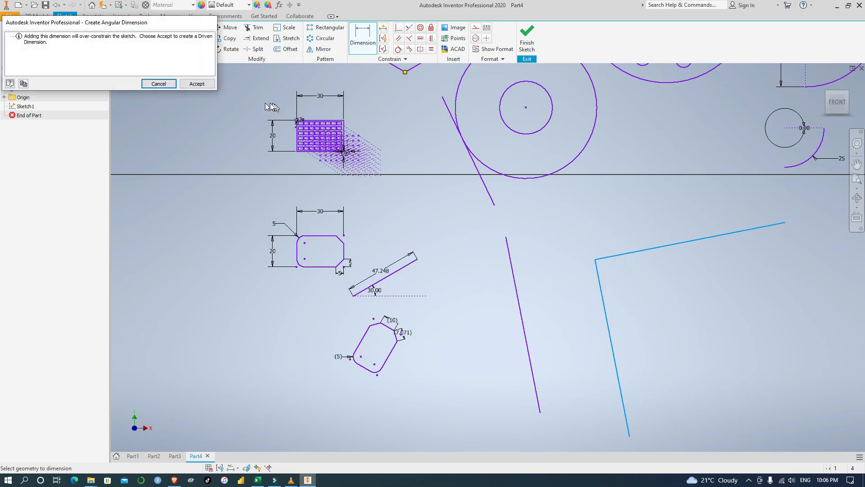
{"action": "left_click", "coordinate": [203, 85]}
{"action": "left_click", "coordinate": [661, 297]}
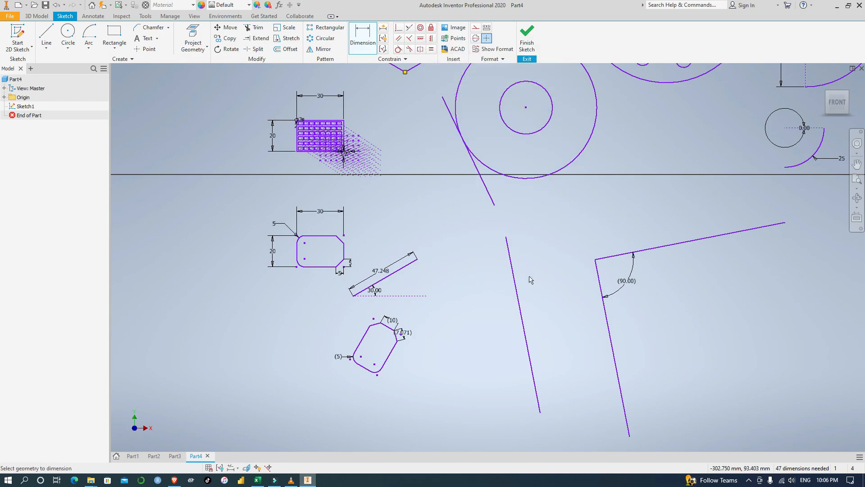
Draw a 200 mm diameter circle in the empty area up and to the right of the sketch origin.
{"action": "scroll", "coordinate": [543, 244], "scroll_direction": "down", "scroll_amount": 3}
{"action": "scroll", "coordinate": [543, 244], "scroll_direction": "up", "scroll_amount": 8}
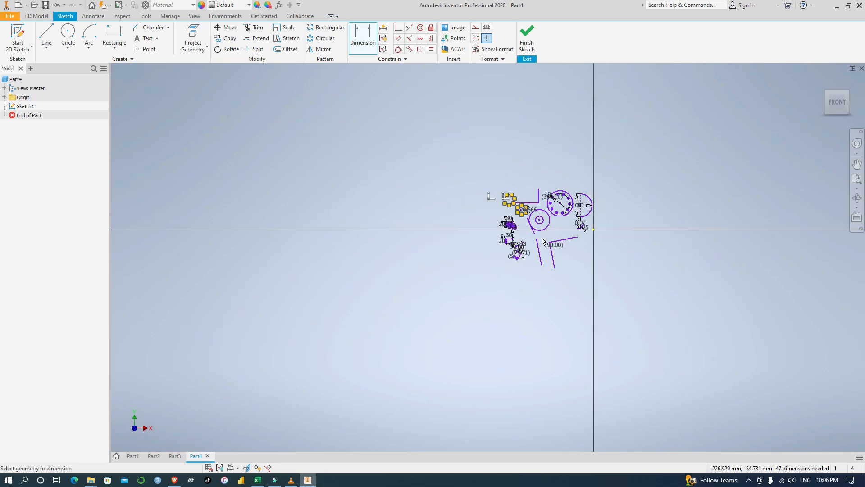
{"action": "scroll", "coordinate": [542, 239], "scroll_direction": "down", "scroll_amount": 5}
{"action": "mouse_move", "coordinate": [779, 272]}
{"action": "middle_mouse_down"}
{"action": "mouse_move", "coordinate": [574, 313]}
{"action": "mouse_move", "coordinate": [311, 338]}
{"action": "mouse_move", "coordinate": [320, 415]}
{"action": "middle_mouse_up"}
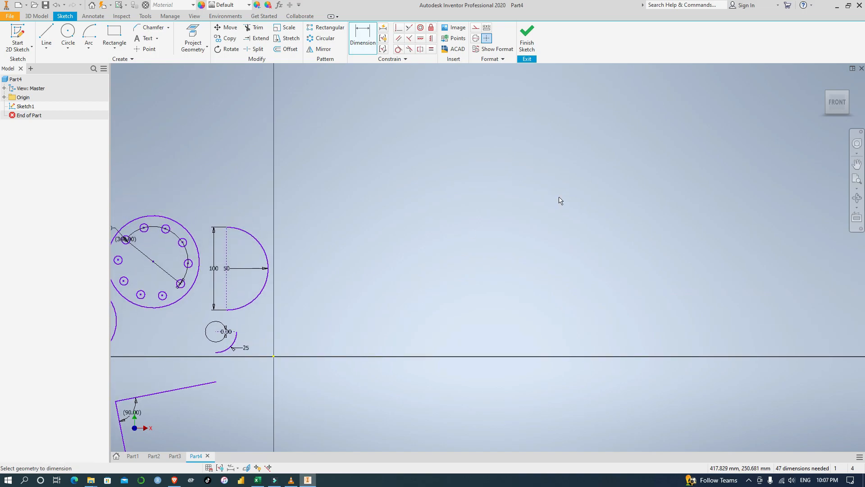
{"action": "left_click", "coordinate": [68, 32]}
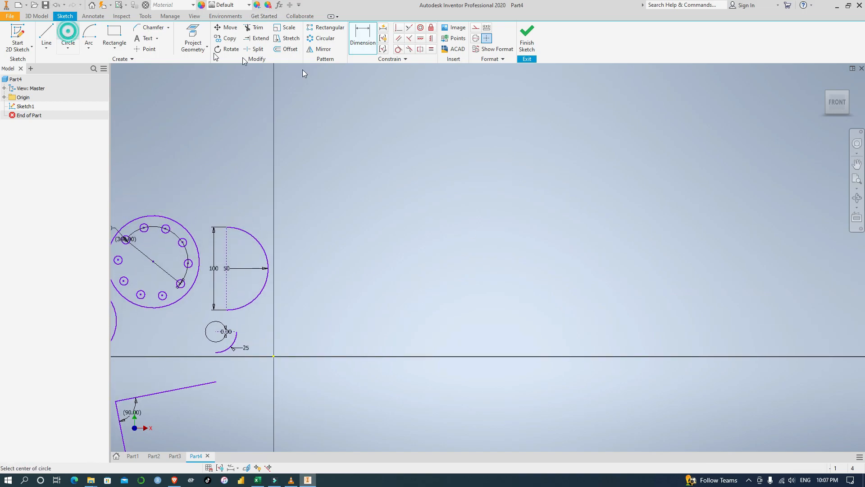
{"action": "left_click", "coordinate": [489, 215]}
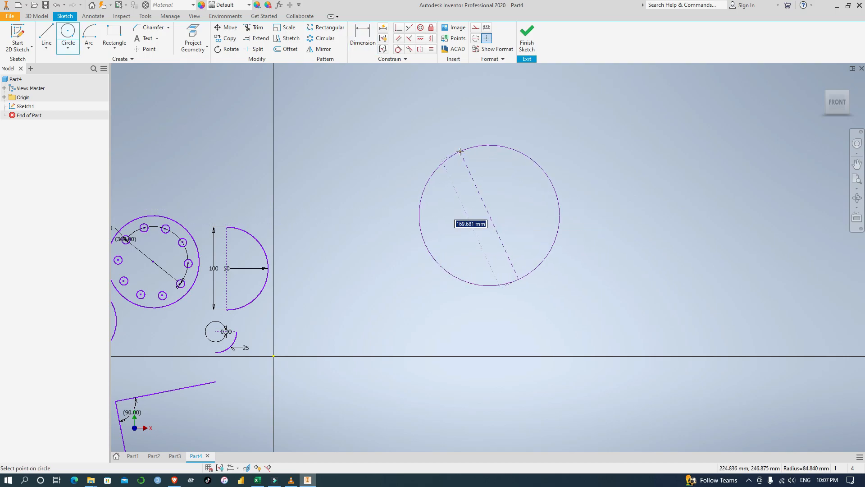
{"action": "type", "text": "200"}
{"action": "key", "text": "Return"}
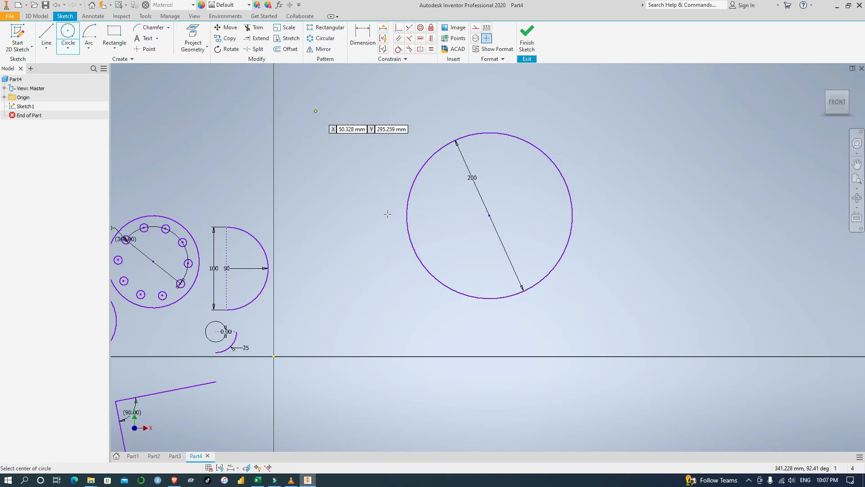
Draw a 120 mm diameter circle centred inside the 200 mm circle, below and left of its centre.
{"action": "left_click", "coordinate": [460, 251]}
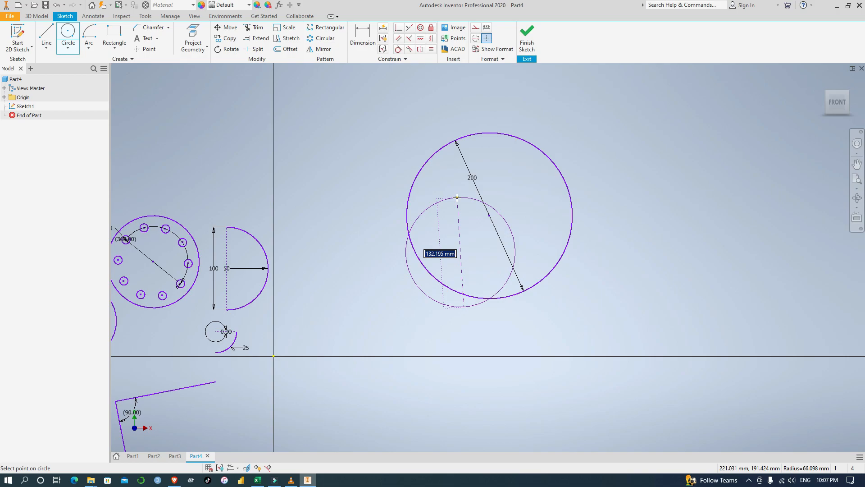
{"action": "type", "text": "12"}
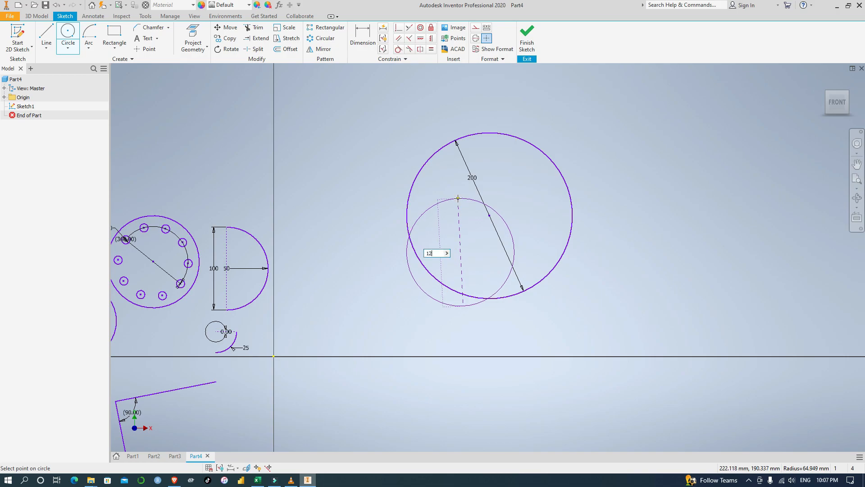
{"action": "type", "text": "0"}
{"action": "key", "text": "Return"}
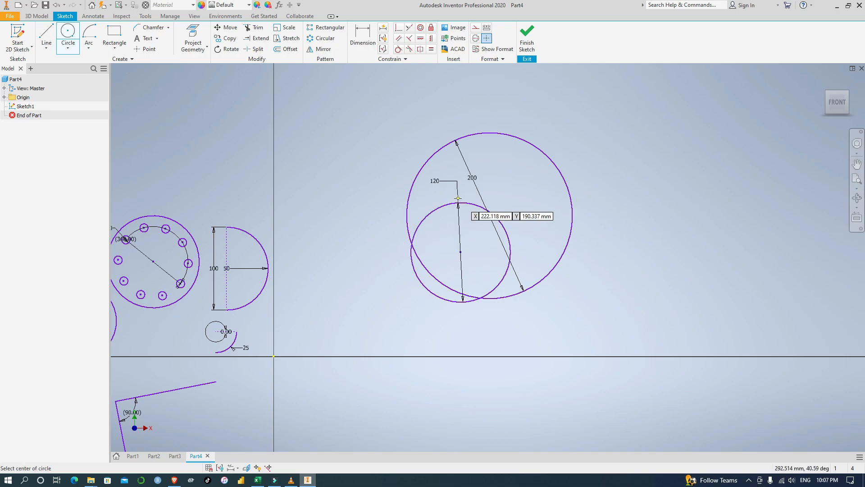
{"action": "key", "text": "Escape"}
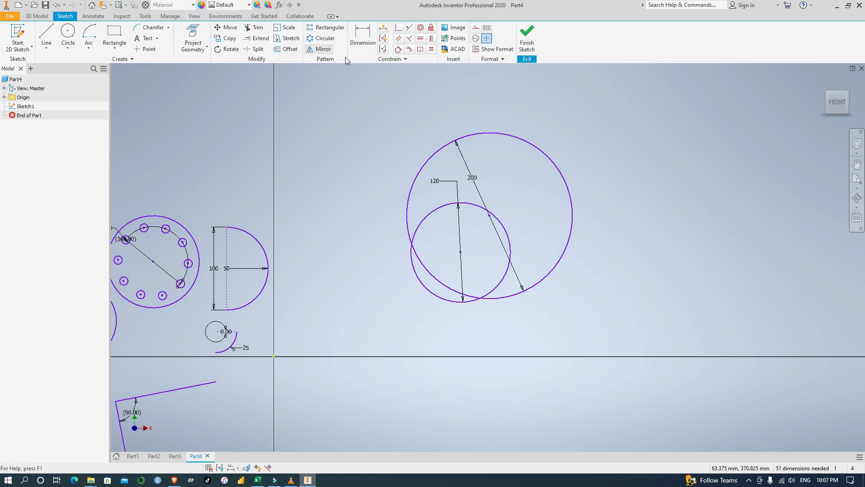
Apply a concentric constraint between the 120 mm circle and the 200 mm circle.
{"action": "left_click", "coordinate": [420, 29]}
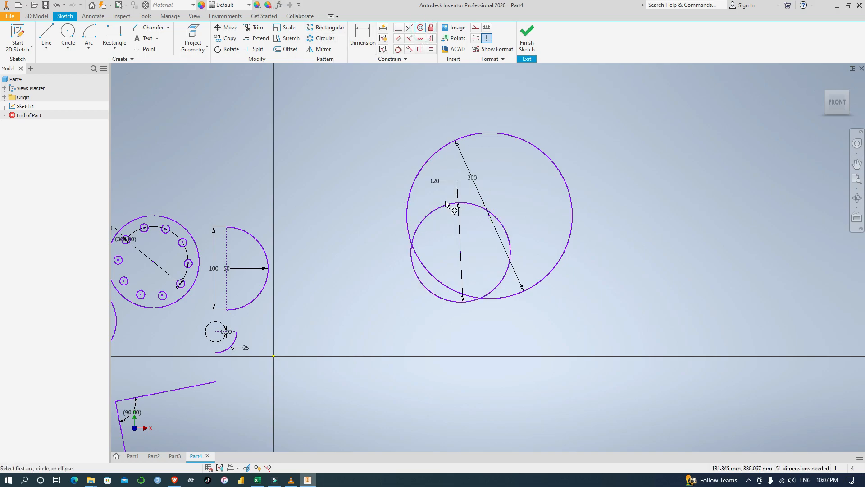
{"action": "left_click", "coordinate": [434, 211]}
{"action": "left_click", "coordinate": [414, 179]}
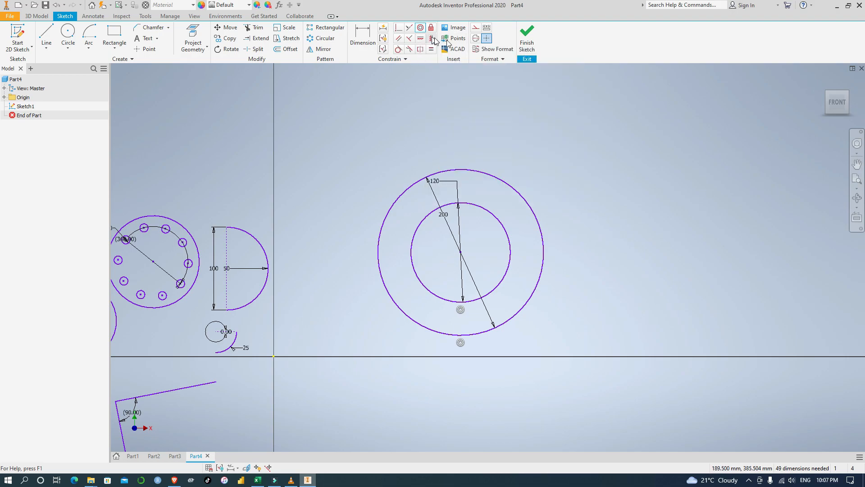
Sketch a slightly tilted, nearly horizontal line about 248 mm long, up and to the right of the concentric circles.
{"action": "left_click", "coordinate": [47, 36]}
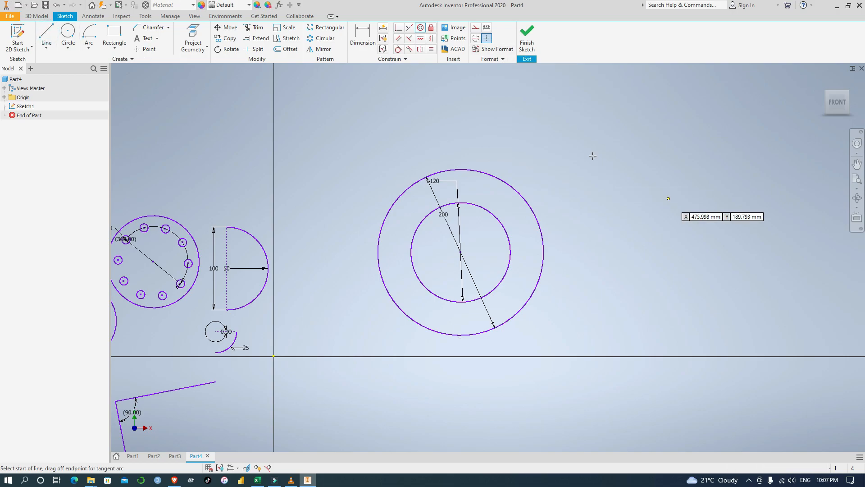
{"action": "left_click", "coordinate": [554, 152]}
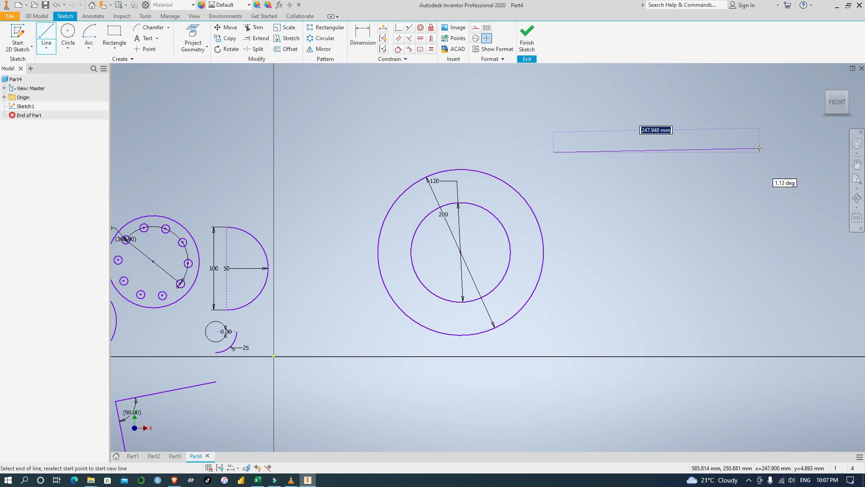
{"action": "left_click", "coordinate": [759, 149]}
{"action": "key", "text": "Escape"}
Sketch a separate, nearly vertical line about 161 mm long just below the right end of the nearly horizontal line.
{"action": "left_click", "coordinate": [47, 32]}
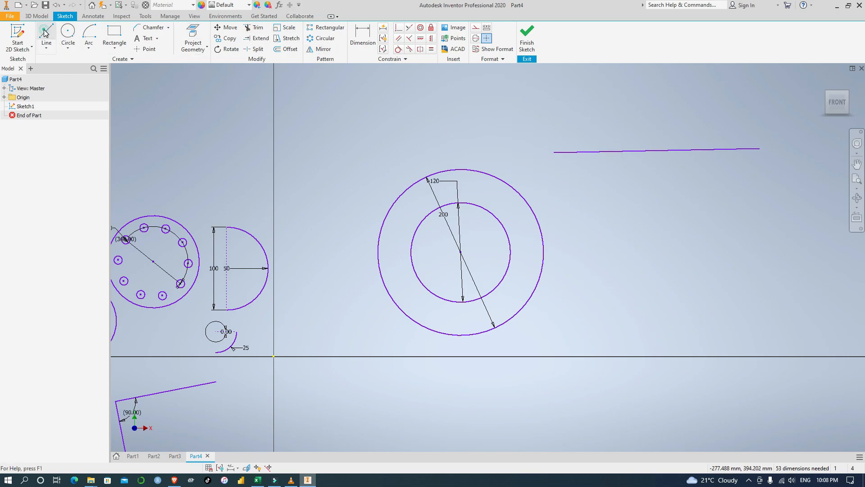
{"action": "left_click", "coordinate": [744, 173]}
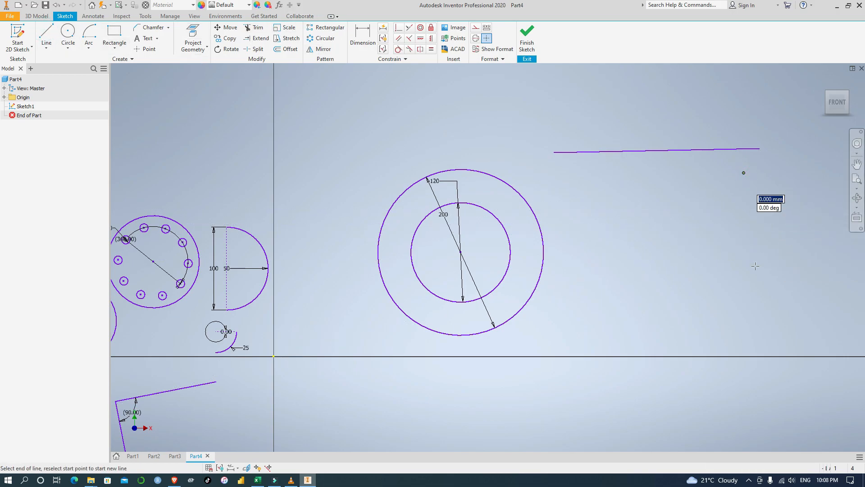
{"action": "left_click", "coordinate": [749, 307]}
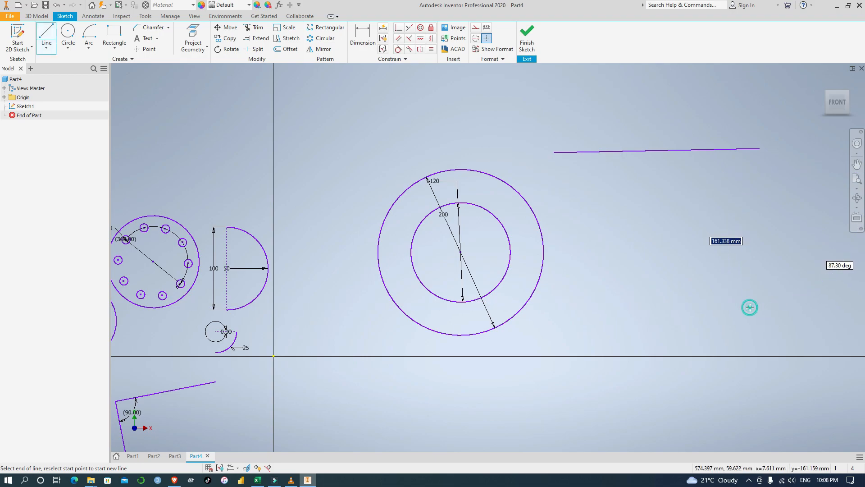
{"action": "key", "text": "Escape"}
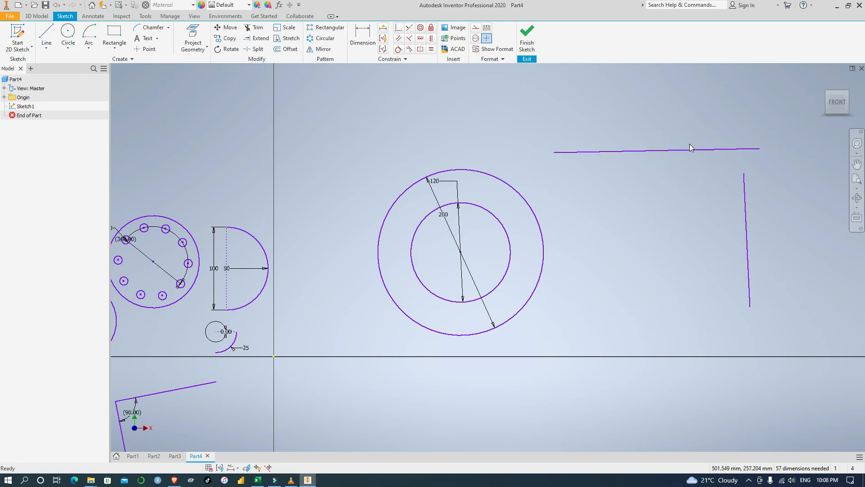
Apply a horizontal constraint to the upper line and a vertical constraint to the line below its right end.
{"action": "left_click", "coordinate": [421, 39]}
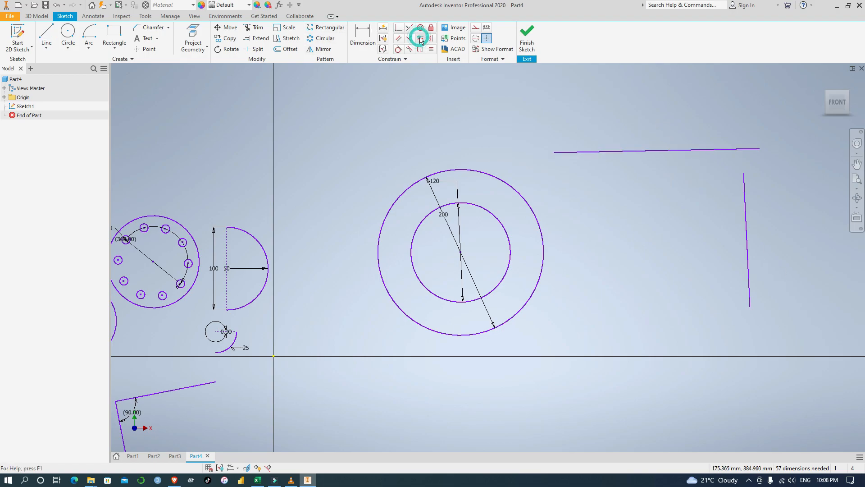
{"action": "left_click", "coordinate": [691, 150]}
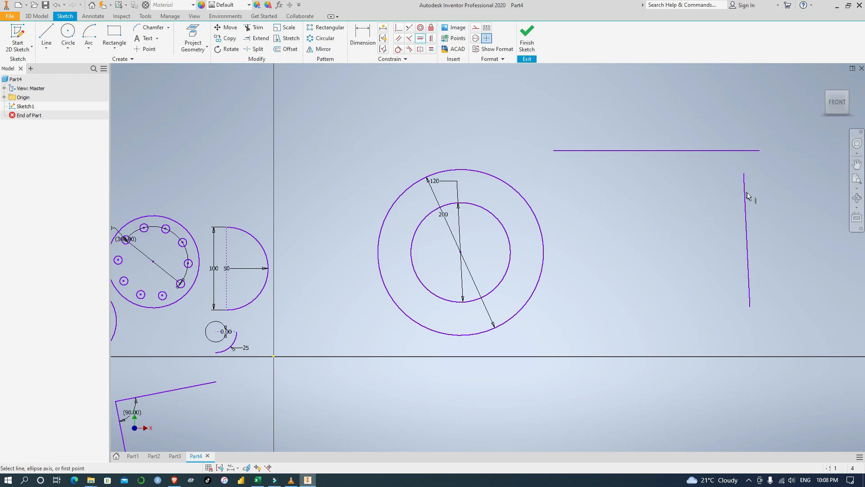
{"action": "left_click", "coordinate": [745, 208]}
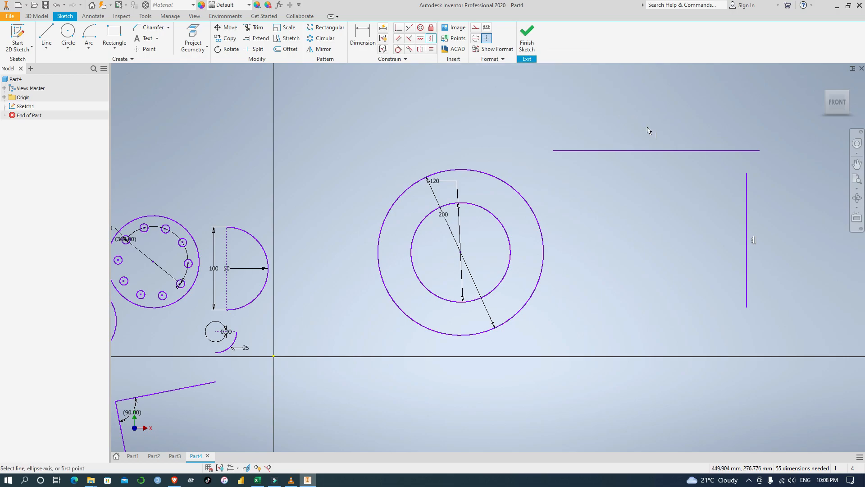
Apply an equal constraint between the vertical line and the horizontal line.
{"action": "left_click", "coordinate": [432, 49]}
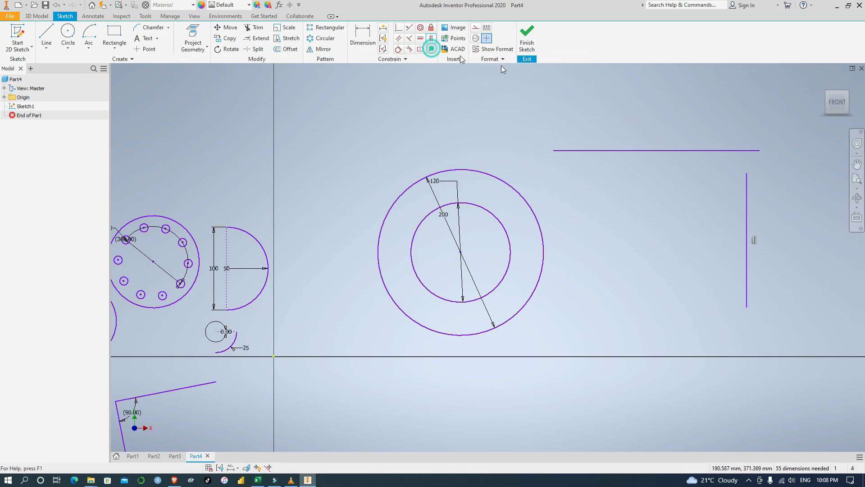
{"action": "left_click", "coordinate": [747, 194]}
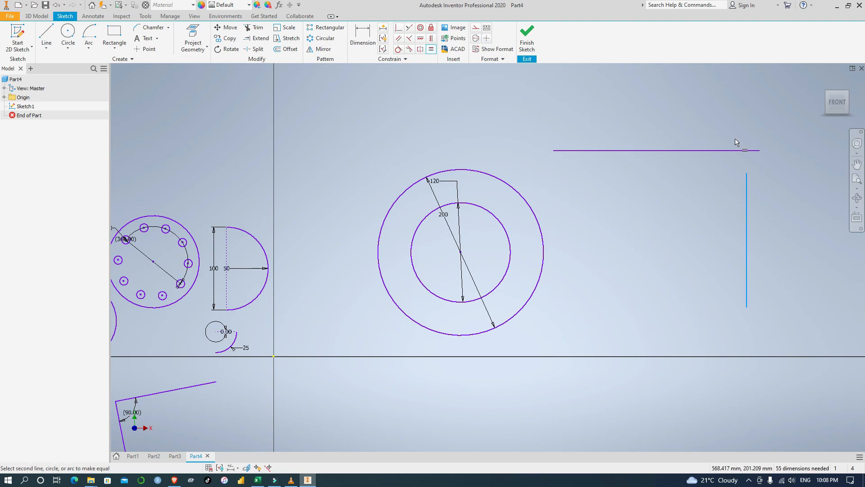
{"action": "left_click", "coordinate": [736, 151]}
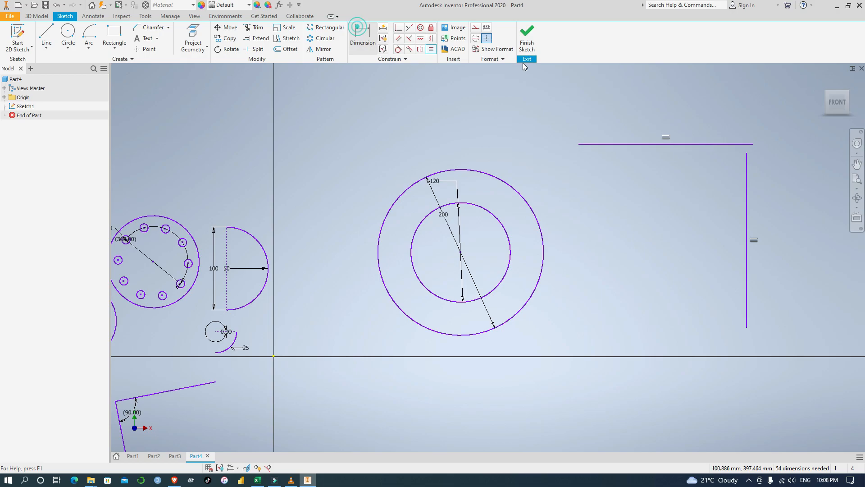
Dimension the horizontal line's length above it and add a driven length dimension to the right of the vertical line.
{"action": "left_click", "coordinate": [363, 36]}
{"action": "left_click", "coordinate": [689, 144]}
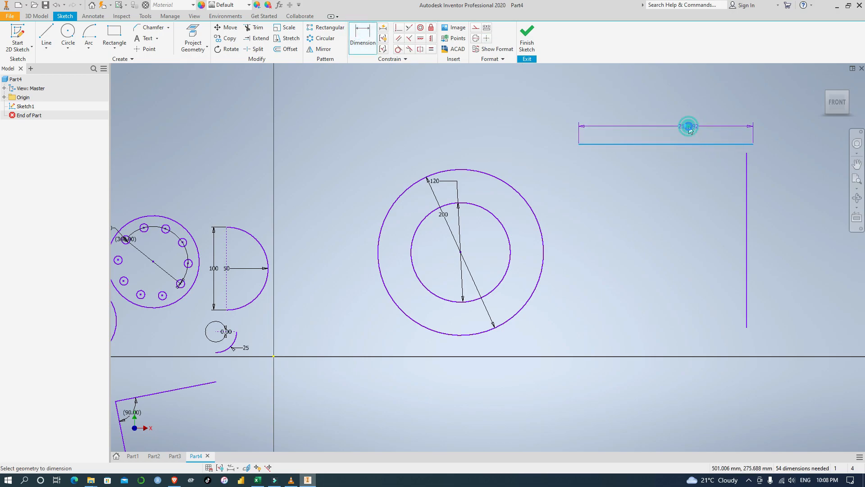
{"action": "left_click", "coordinate": [689, 127]}
{"action": "left_click", "coordinate": [724, 162]}
{"action": "left_click", "coordinate": [747, 194]}
{"action": "left_click", "coordinate": [777, 197]}
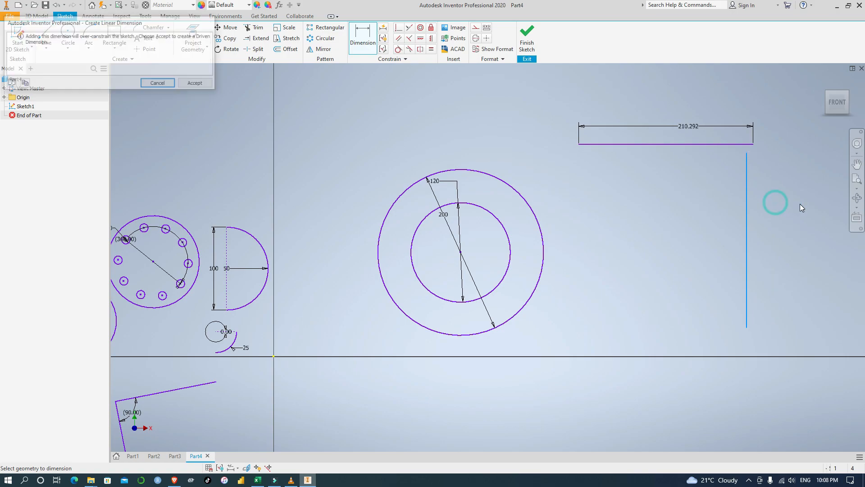
{"action": "left_click", "coordinate": [197, 83]}
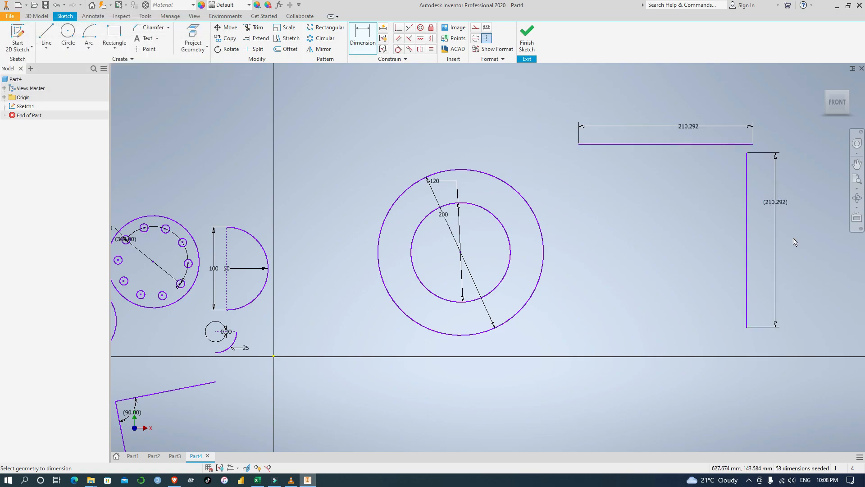
{"action": "key", "text": "Escape"}
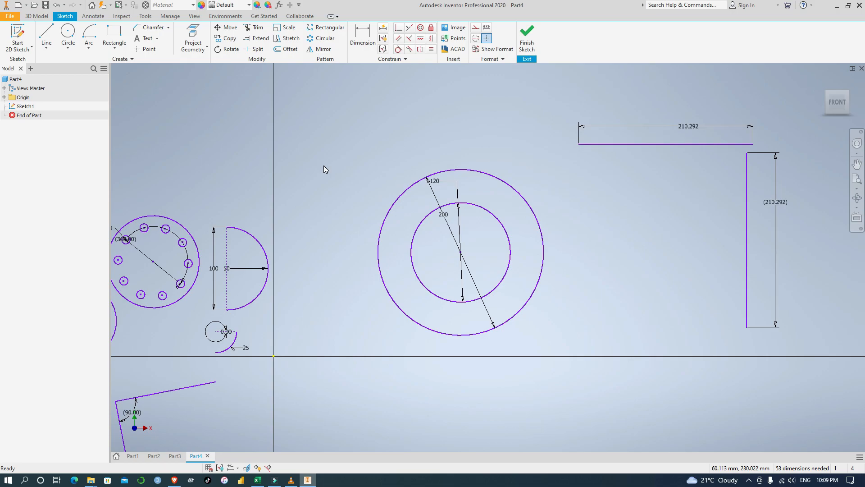
{"action": "mouse_move", "coordinate": [310, 168]}
{"action": "middle_mouse_down"}
{"action": "mouse_move", "coordinate": [579, 164]}
{"action": "mouse_move", "coordinate": [558, 169]}
{"action": "middle_mouse_up"}
{"action": "scroll", "coordinate": [558, 171], "scroll_direction": "up", "scroll_amount": 3}
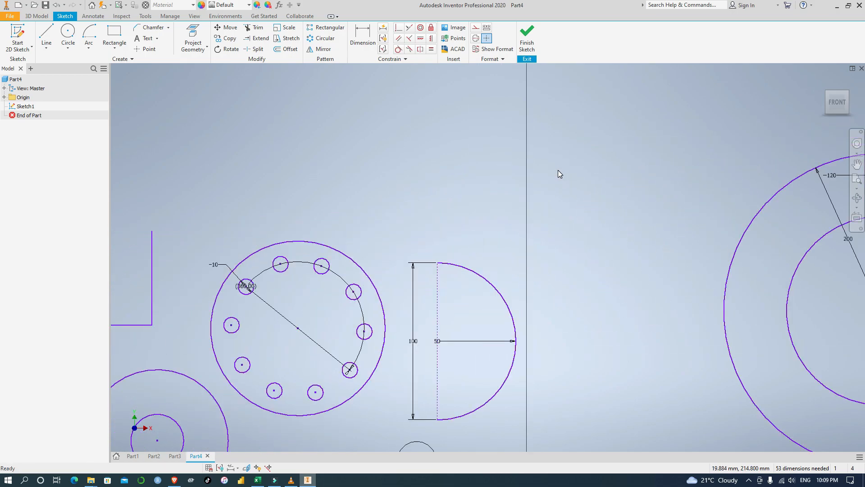
{"action": "scroll", "coordinate": [557, 170], "scroll_direction": "down", "scroll_amount": 4}
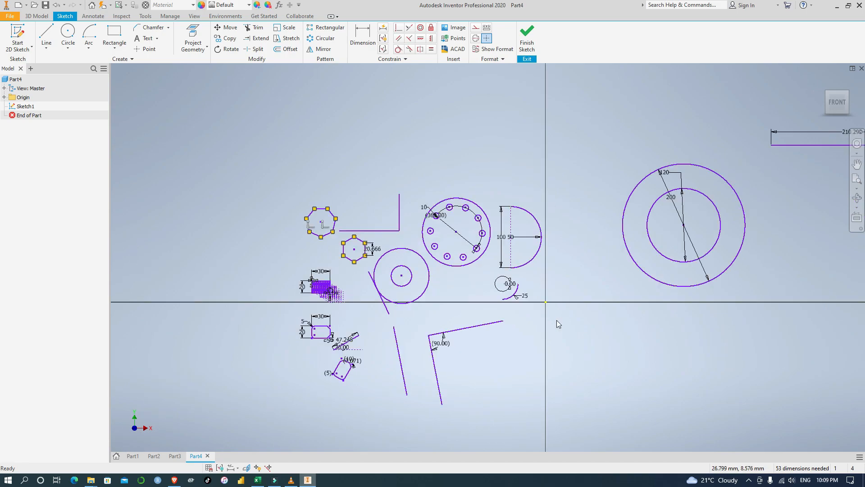
{"action": "scroll", "coordinate": [528, 343], "scroll_direction": "down", "scroll_amount": 3}
{"action": "middle_click_drag", "start_coordinate": [527, 341], "coordinate": [534, 267]}
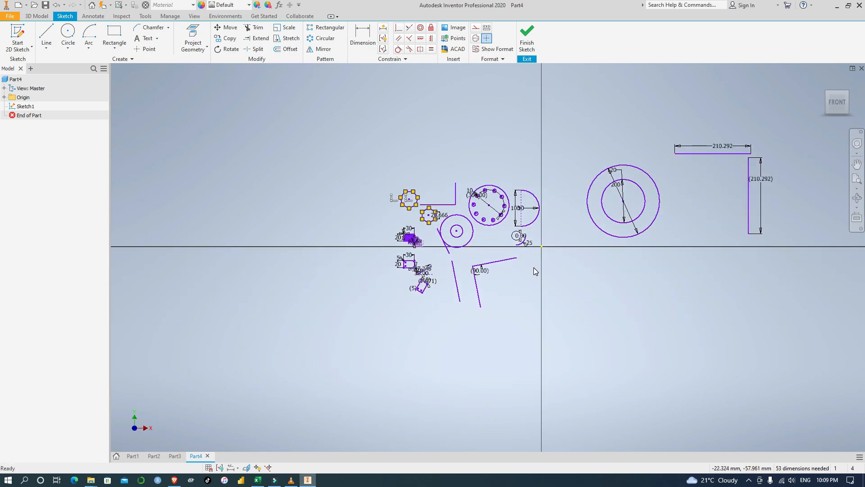
{"action": "scroll", "coordinate": [534, 267], "scroll_direction": "up", "scroll_amount": 5}
{"action": "mouse_move", "coordinate": [612, 231]}
{"action": "middle_mouse_down"}
{"action": "mouse_move", "coordinate": [622, 290]}
{"action": "mouse_move", "coordinate": [674, 303]}
{"action": "middle_mouse_up"}
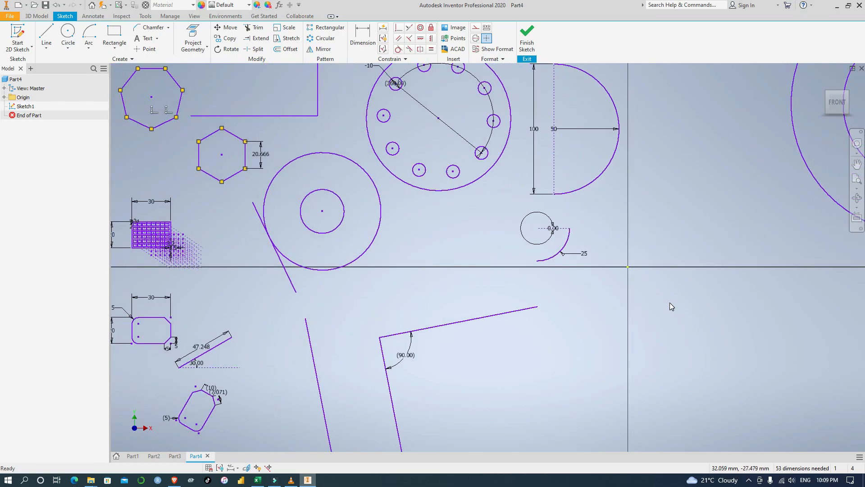